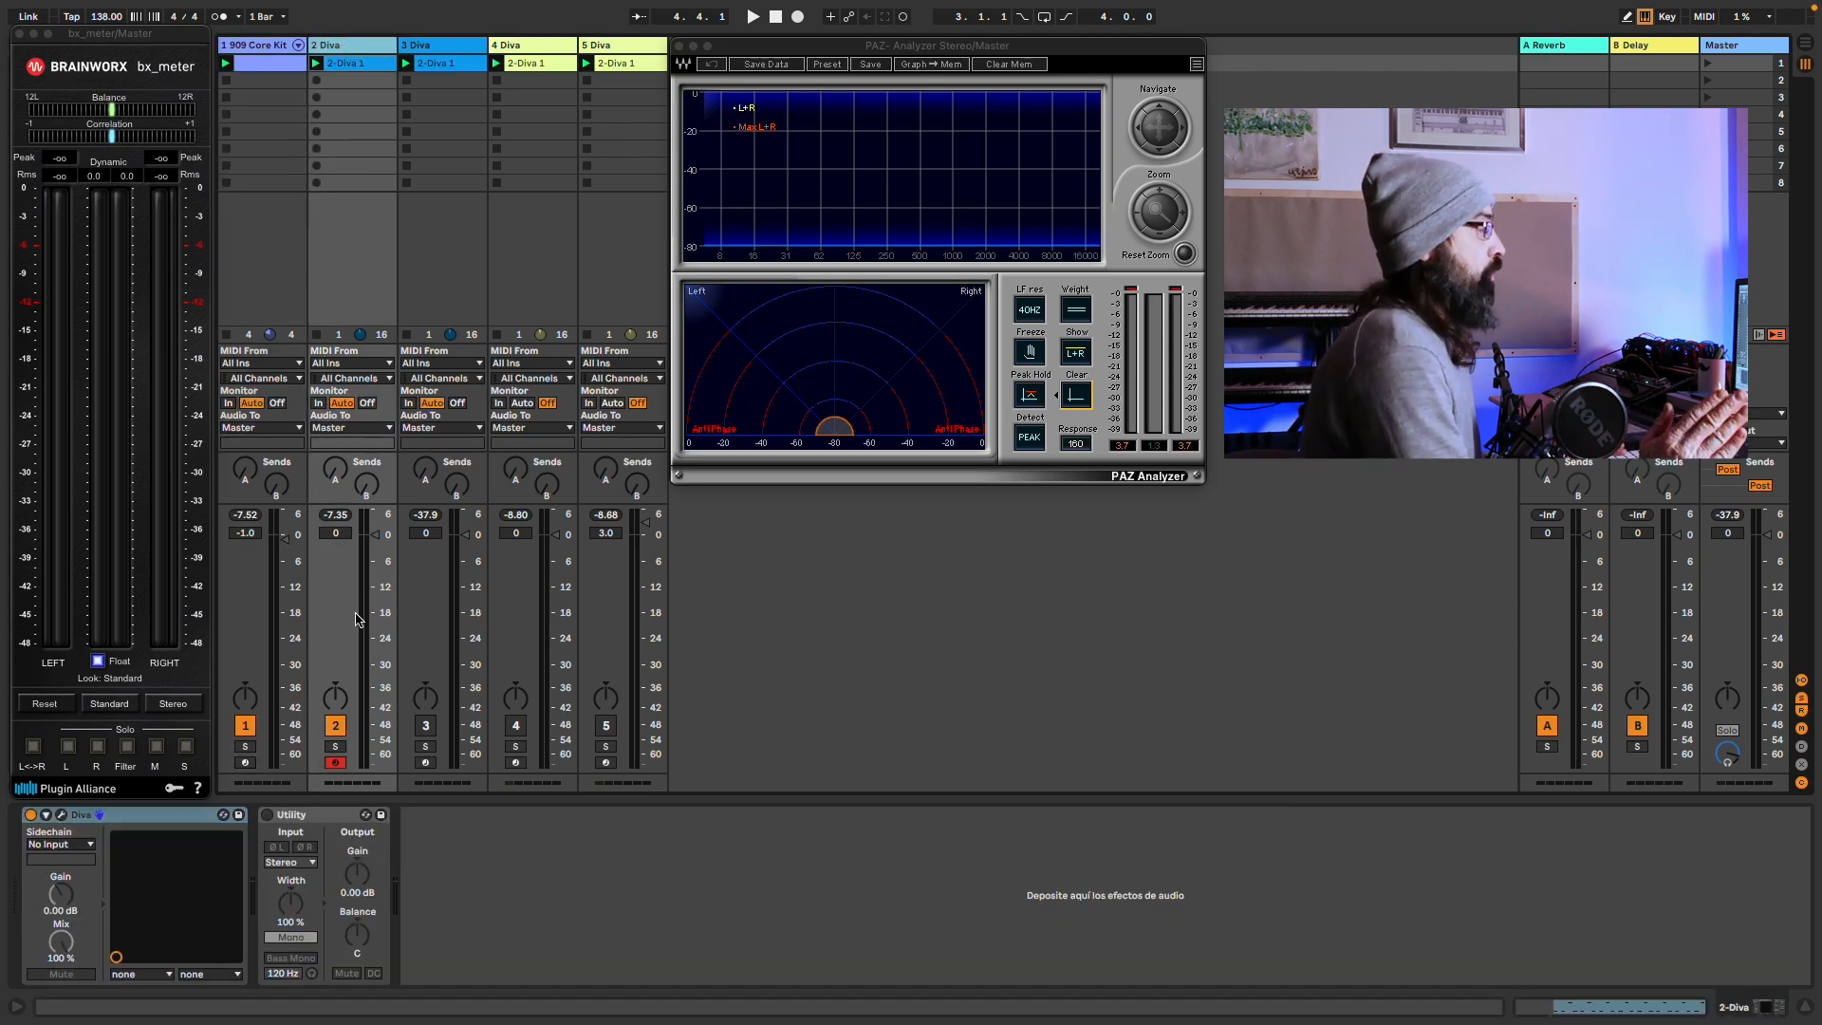
Play the set and mute the 909 Core Kit track, leaving Diva track 2 as the only bass layer heard.
{"action": "key", "text": "space"}
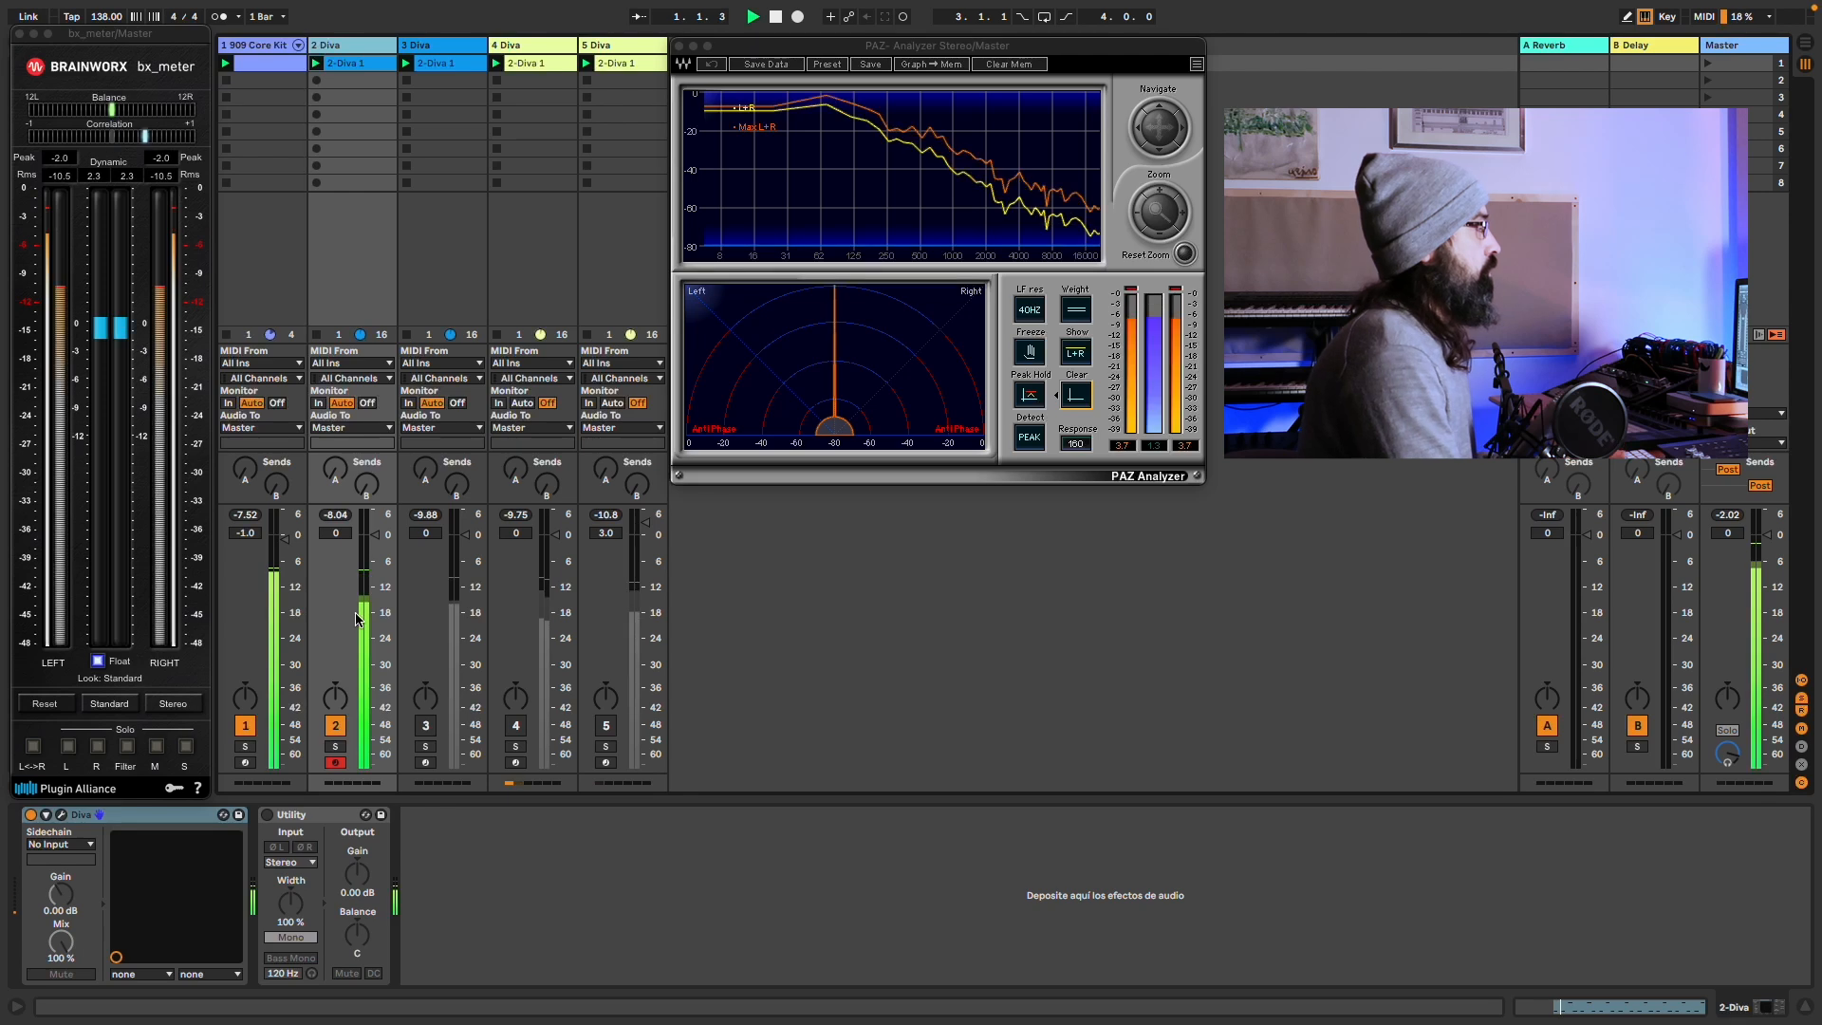
{"action": "left_click", "coordinate": [245, 726]}
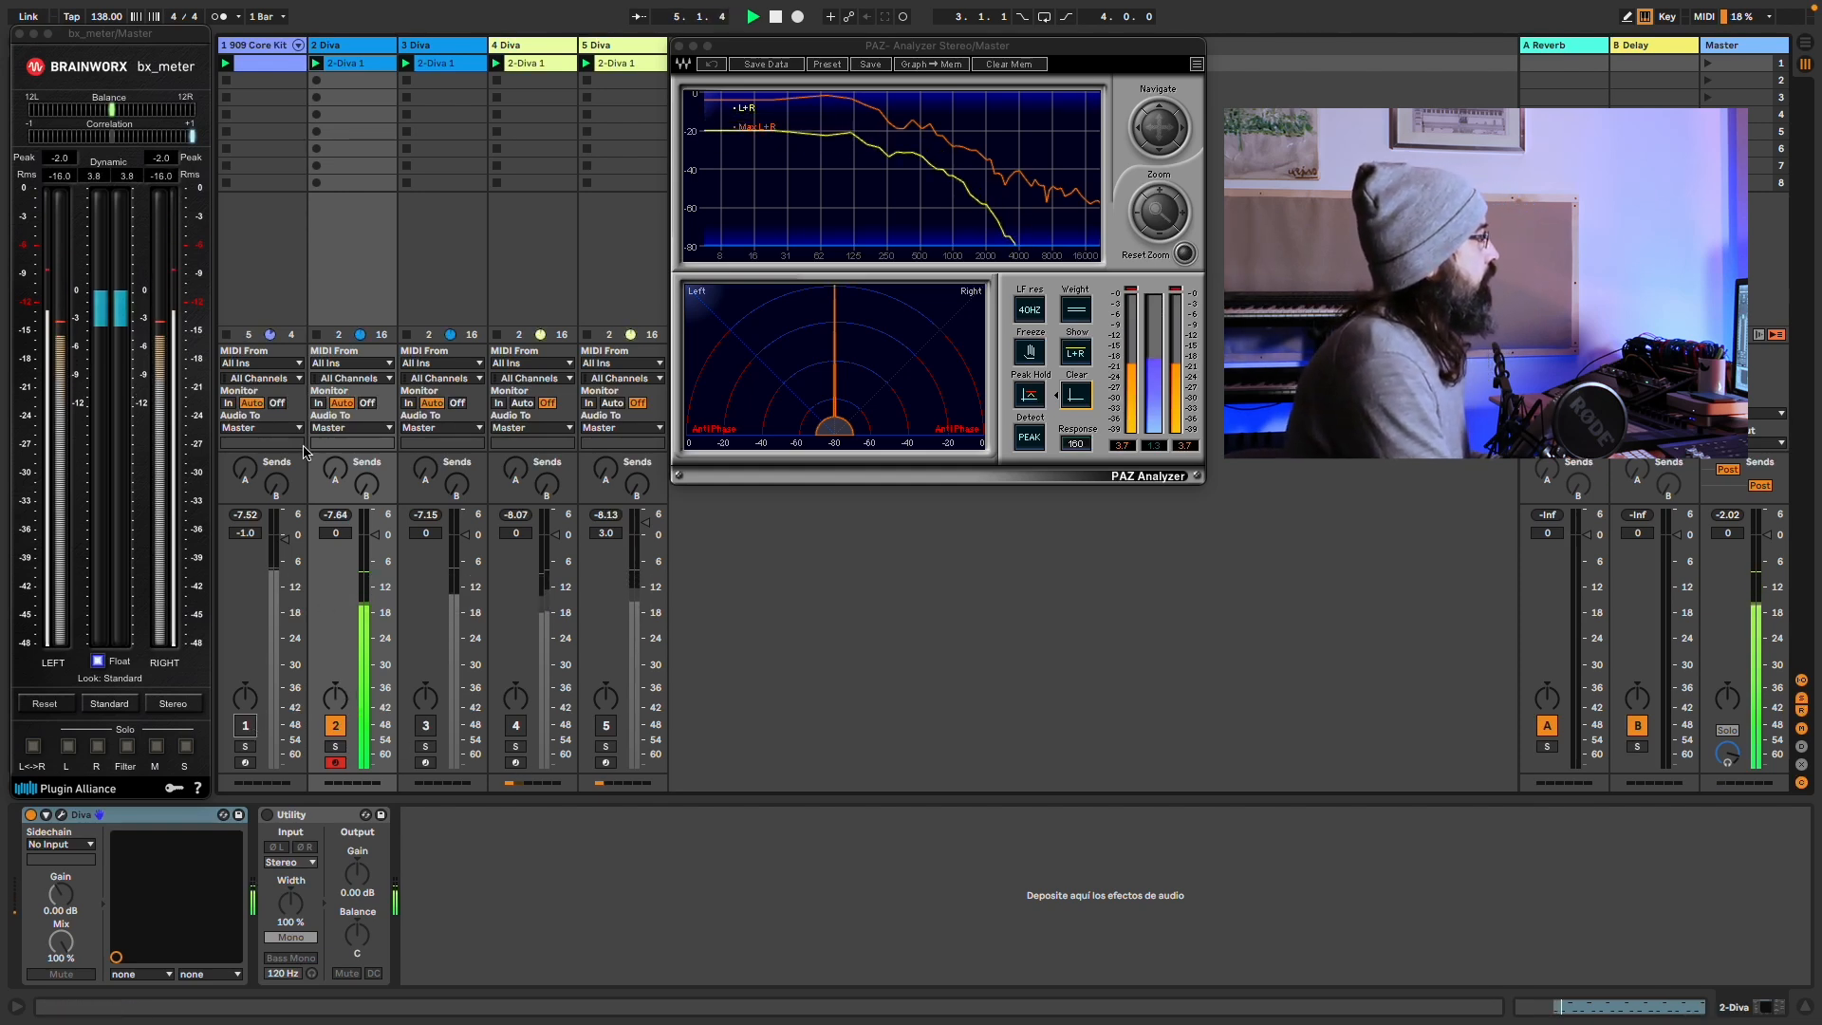
{"action": "left_click", "coordinate": [348, 49]}
{"action": "left_click", "coordinate": [424, 45]}
{"action": "left_click", "coordinate": [370, 49]}
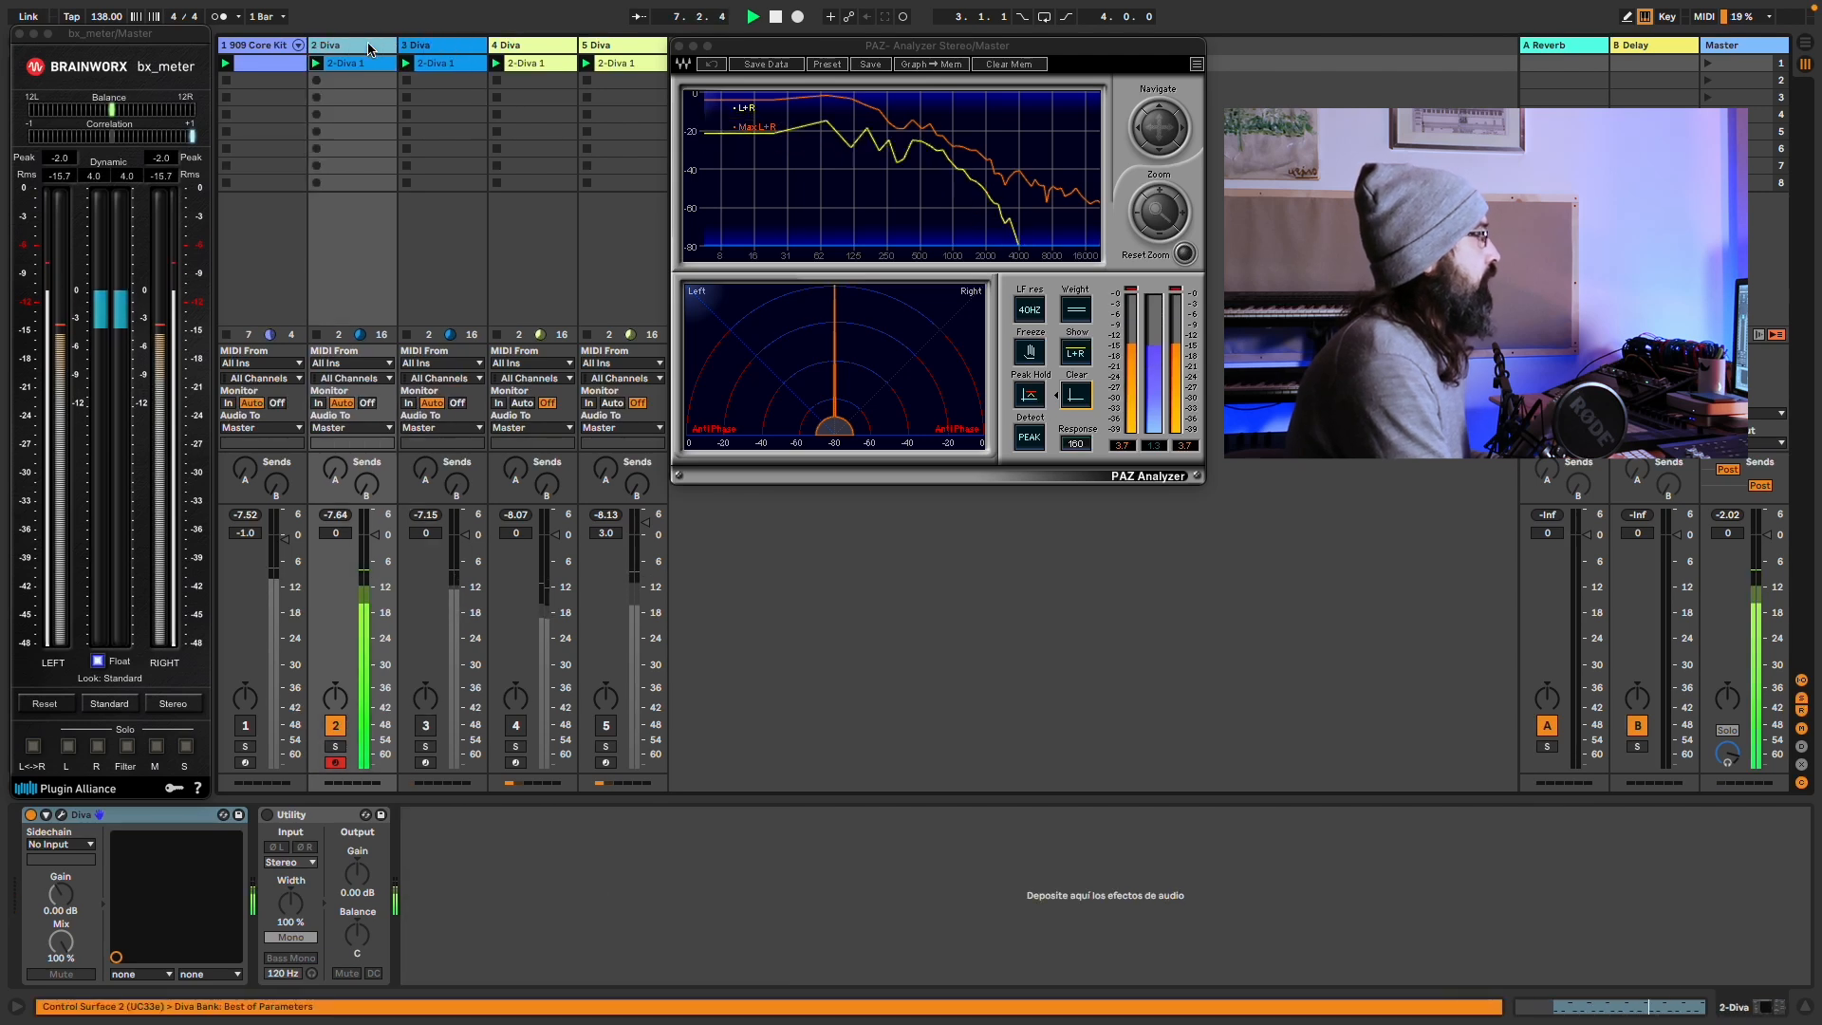
Audition Diva track 3 by activating it and muting Diva track 2, and stop playback.
{"action": "left_click", "coordinate": [422, 48]}
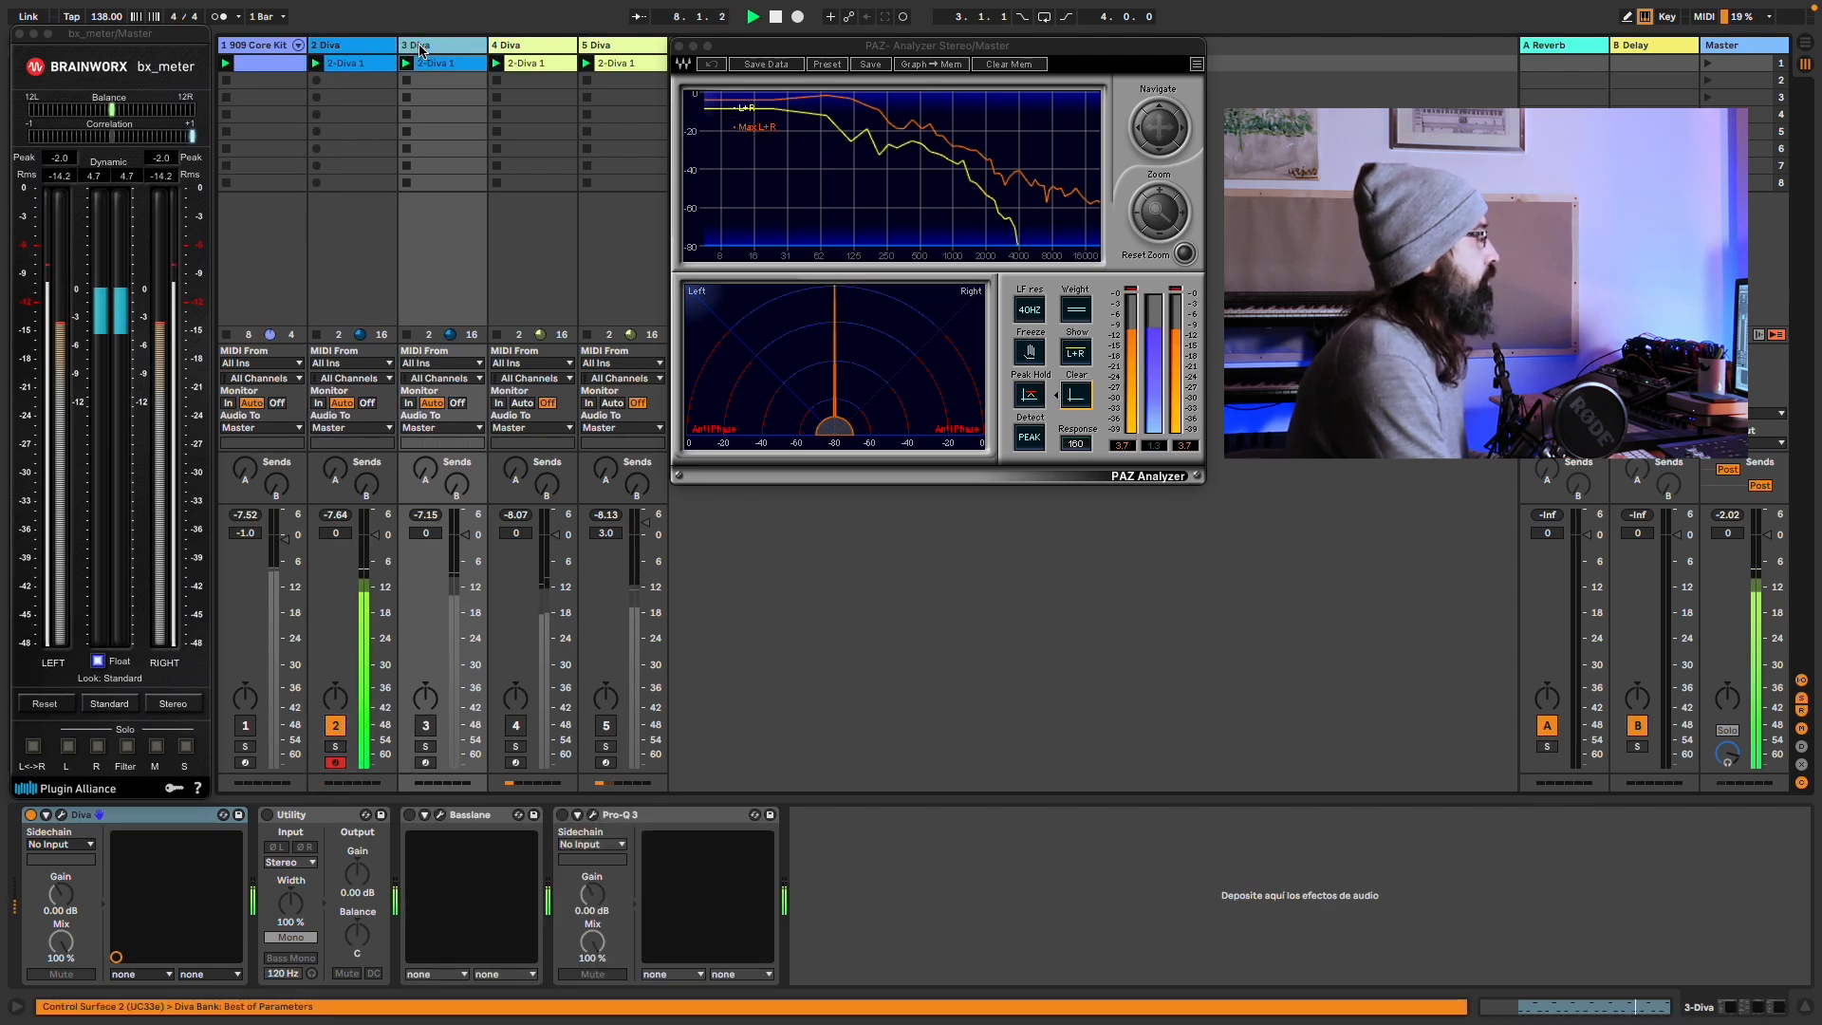
{"action": "left_click", "coordinate": [426, 726]}
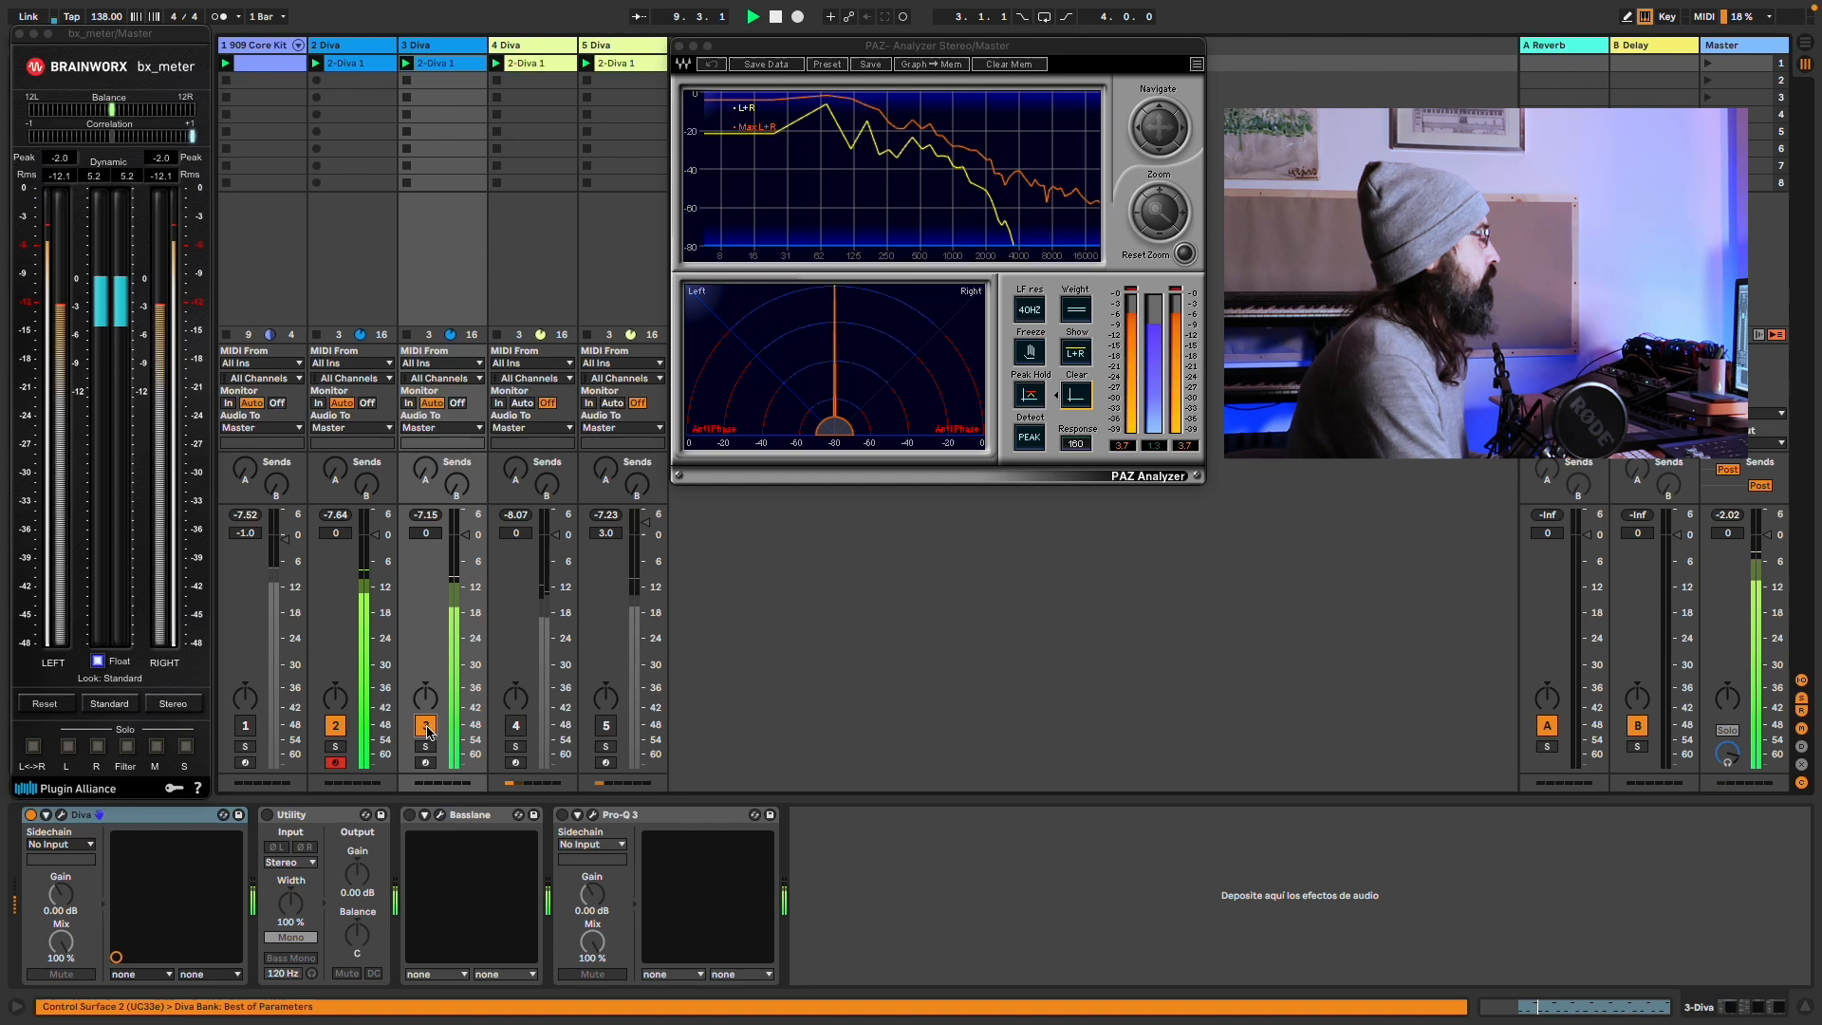
{"action": "left_click", "coordinate": [337, 728]}
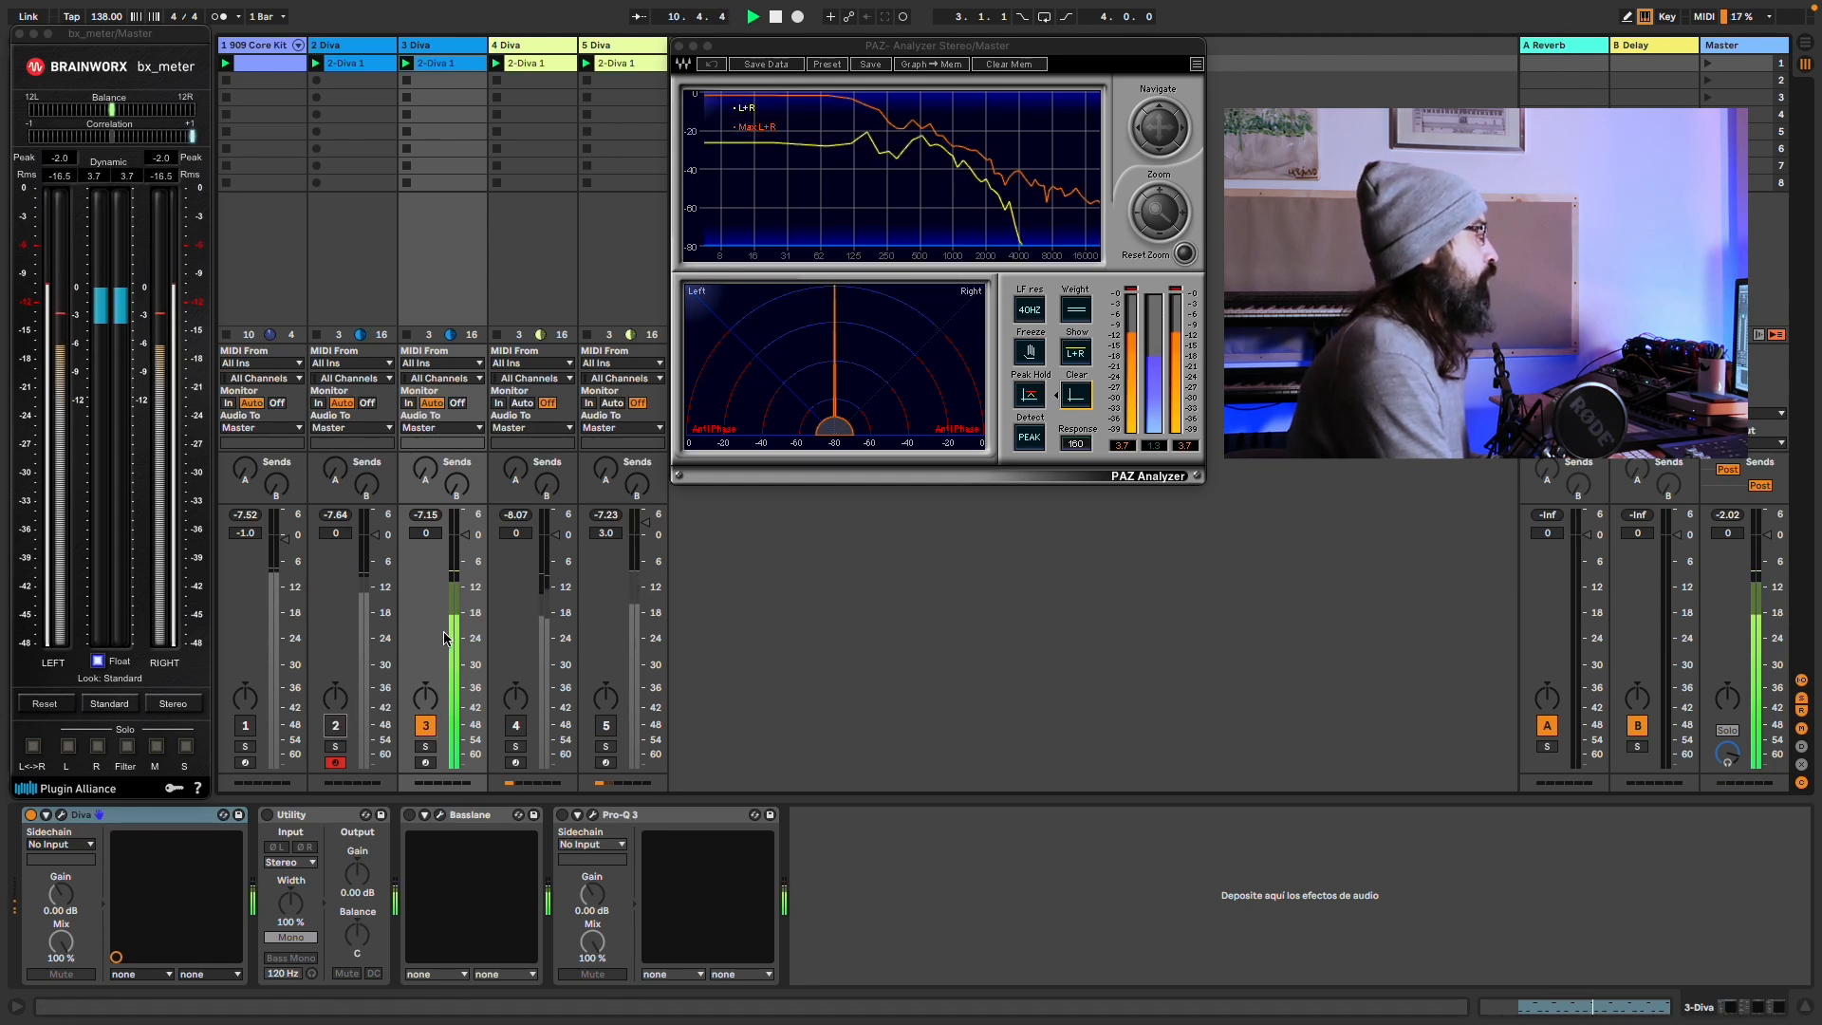
{"action": "key", "text": "space"}
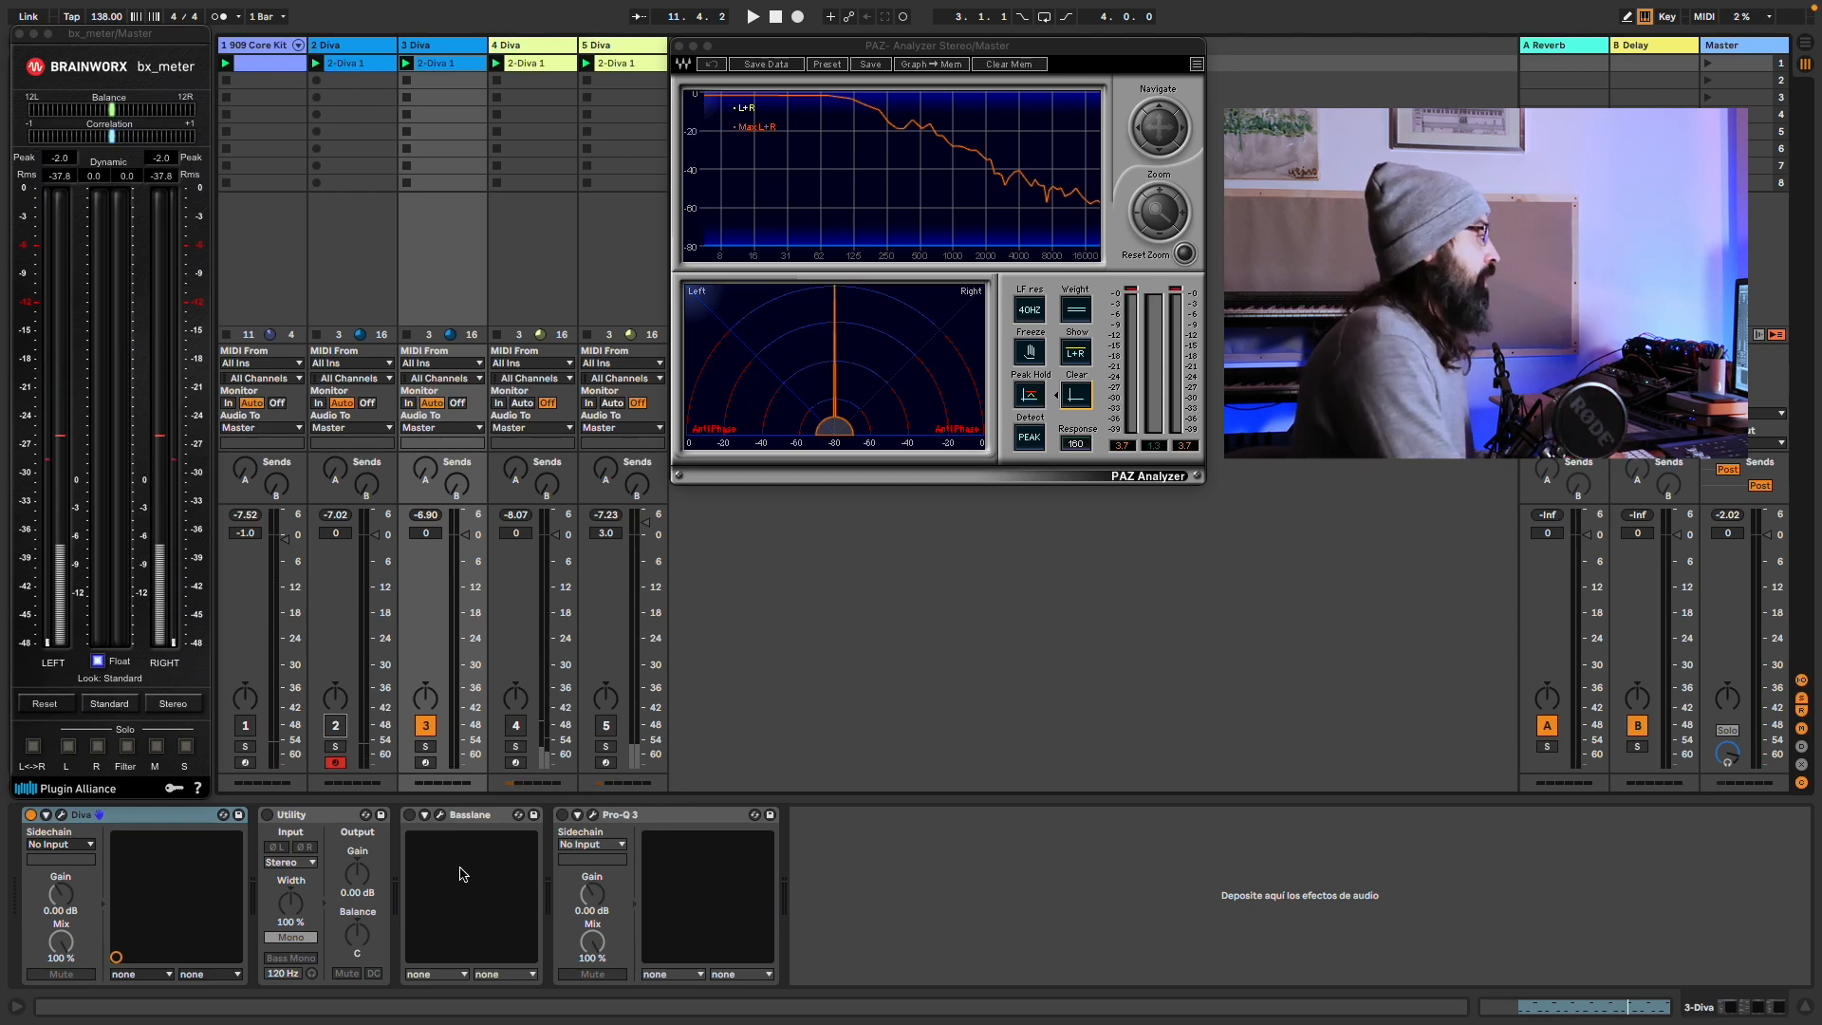
Open the Basslane plug-in on Diva track 3.
{"action": "left_click", "coordinate": [441, 814]}
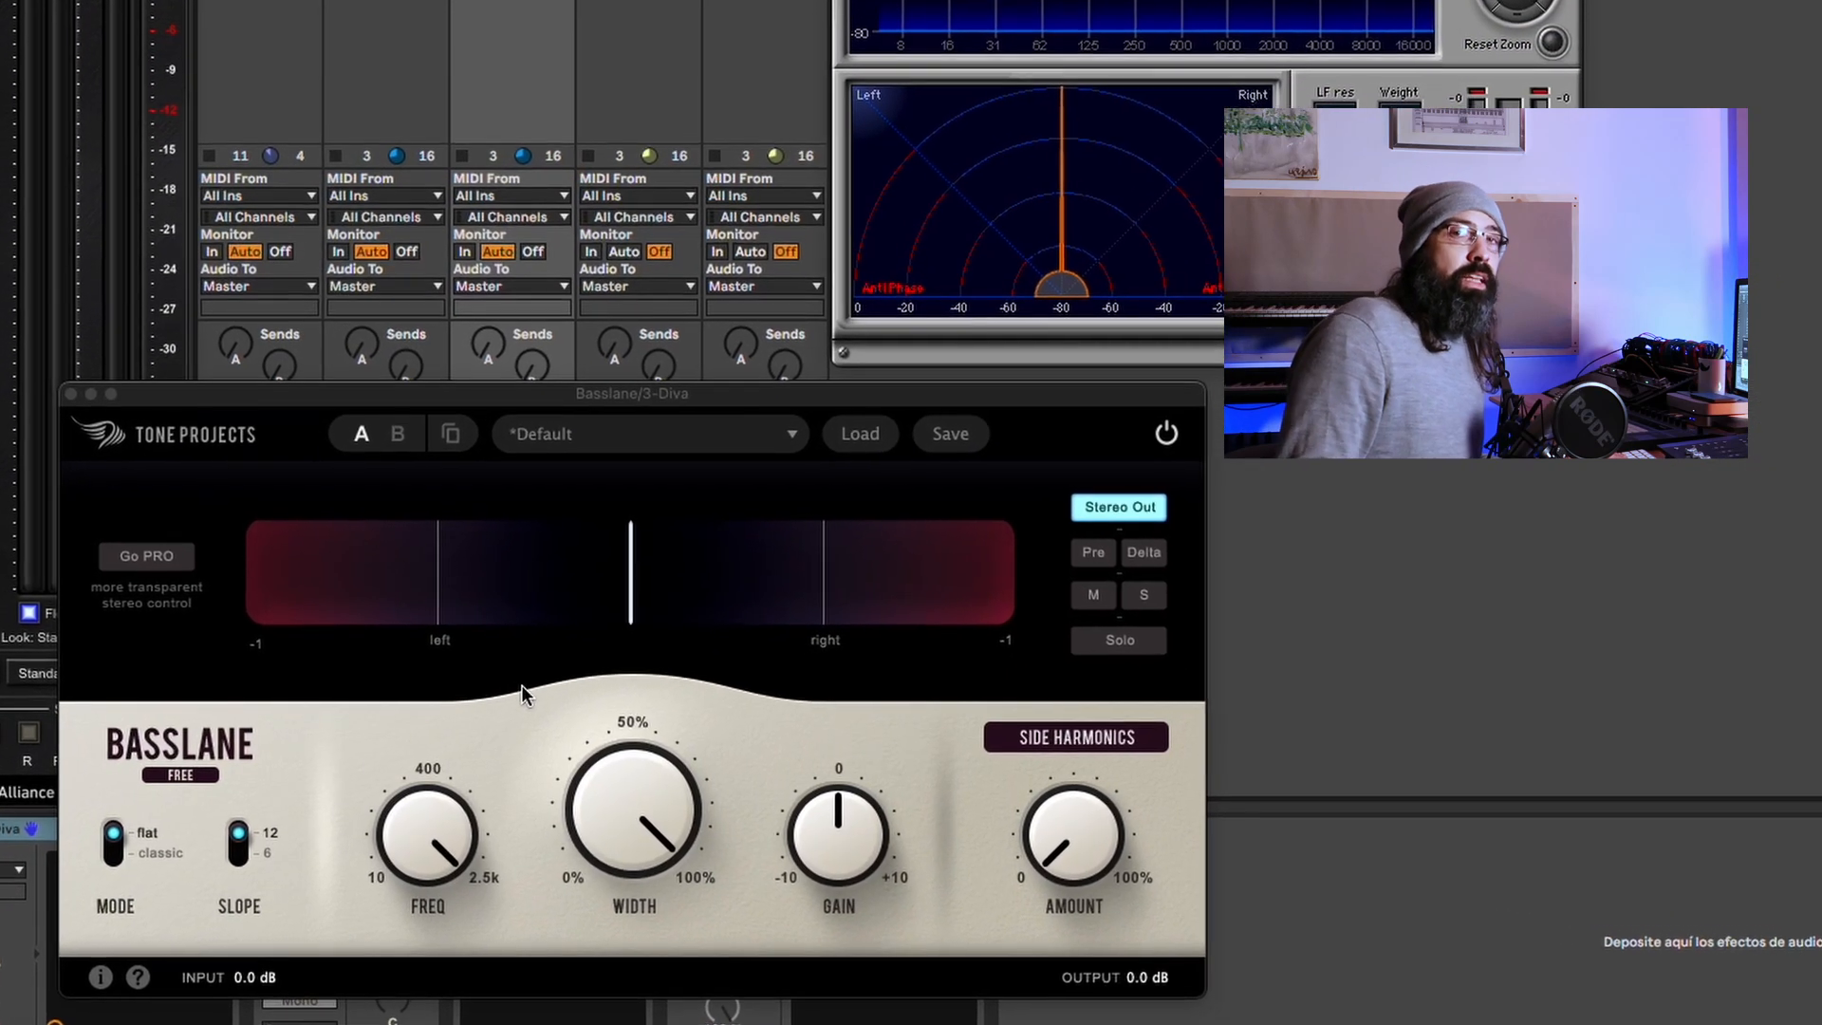
{"action": "mouse_move", "coordinate": [445, 820]}
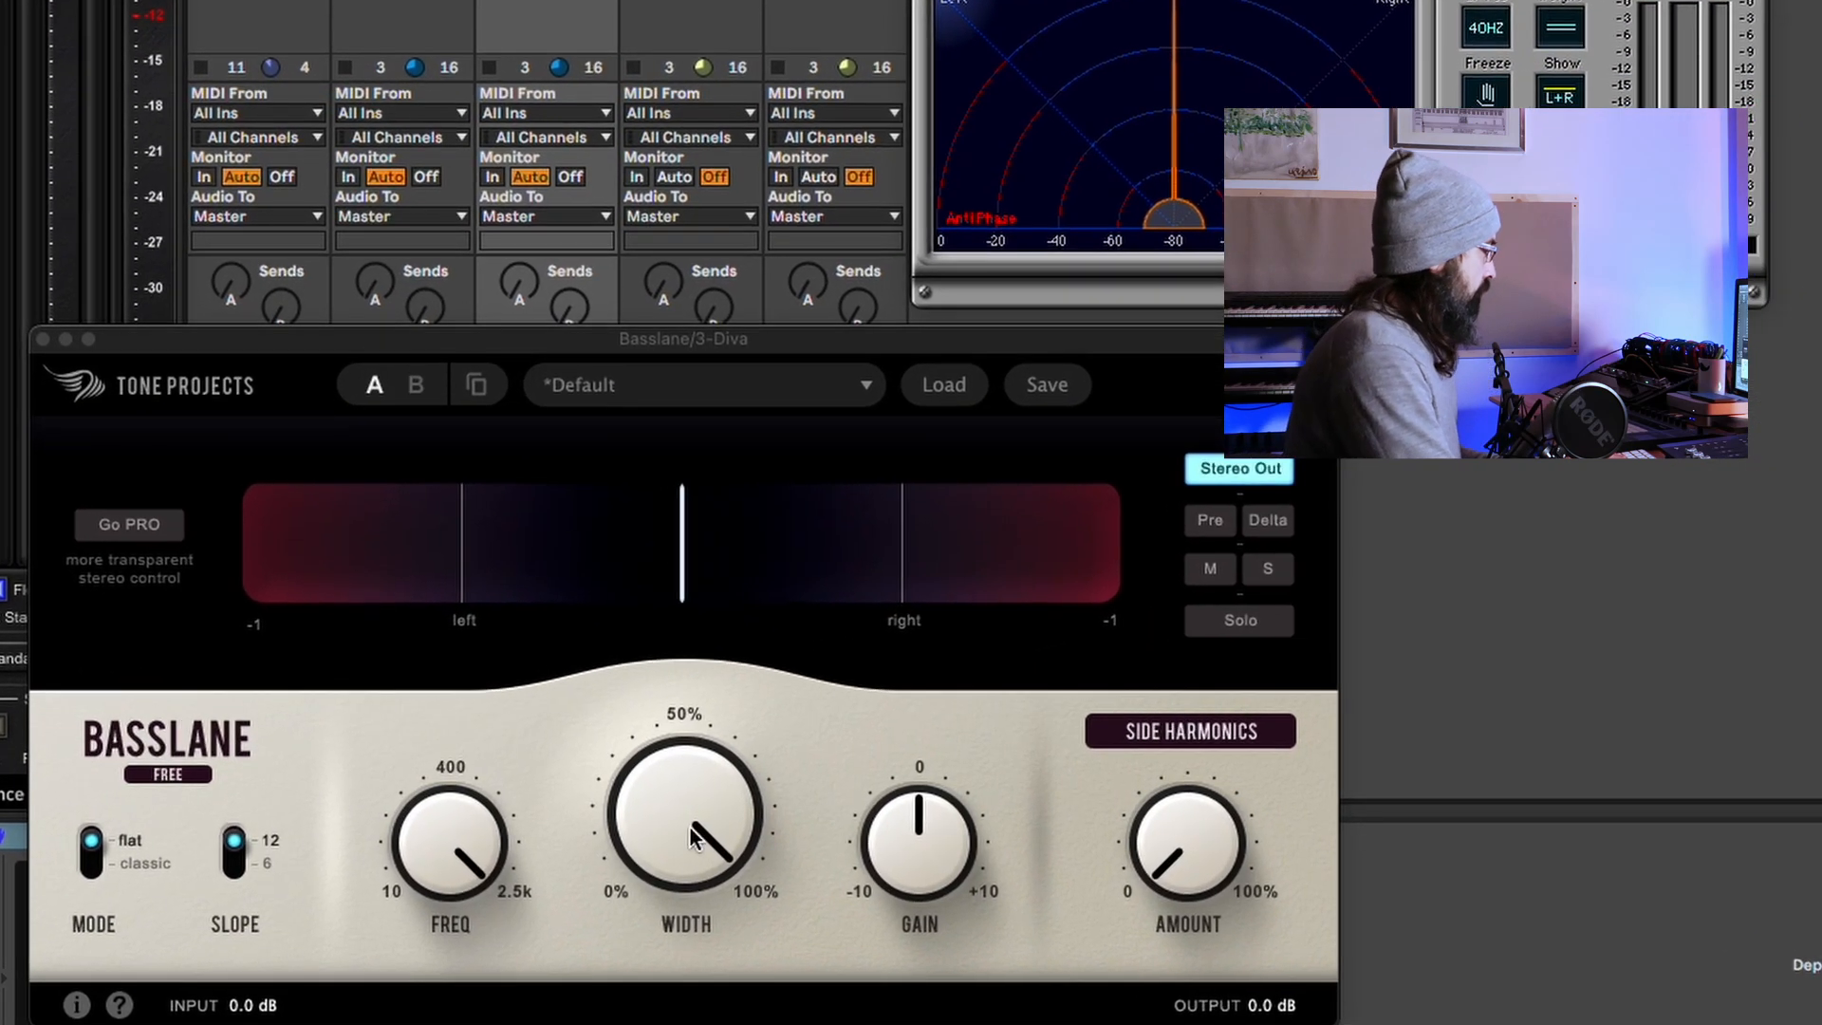
{"action": "mouse_move", "coordinate": [672, 859]}
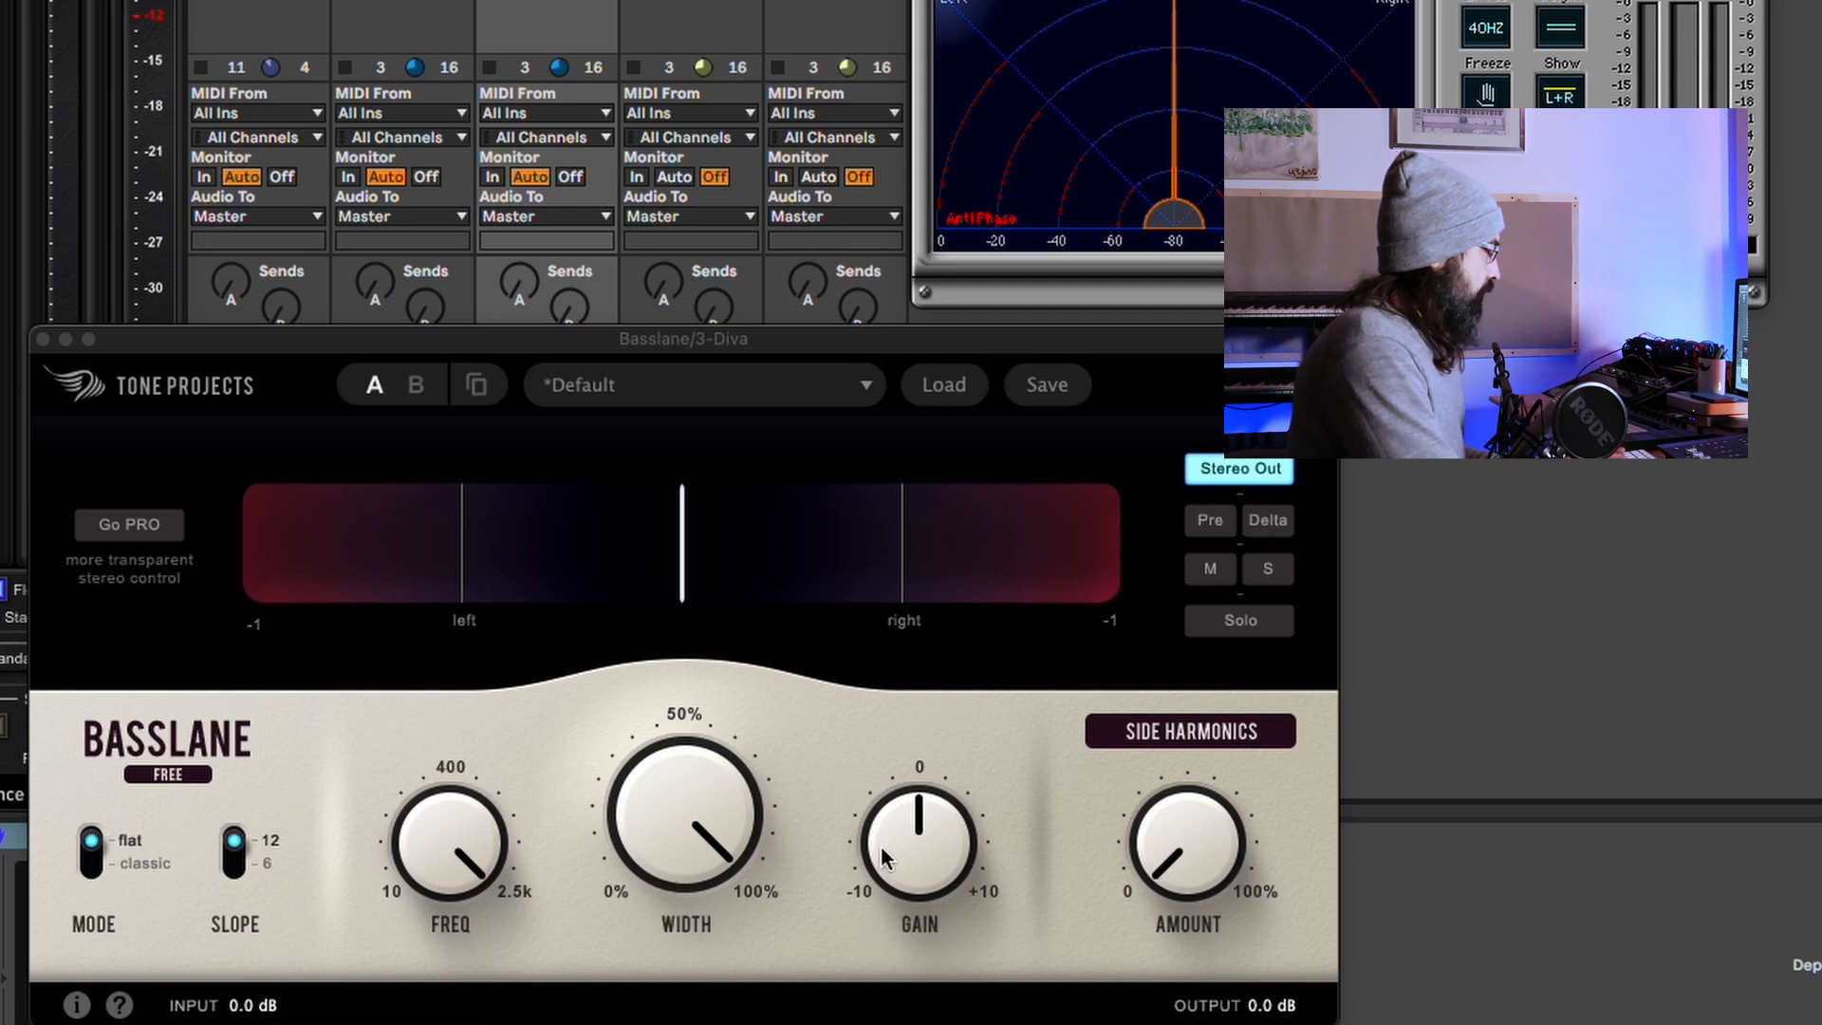
{"action": "mouse_move", "coordinate": [1192, 900]}
Try raising Basslane's Side Harmonics amount to about halfway and return it to zero.
{"action": "left_click_drag", "start_coordinate": [1192, 900], "coordinate": [1174, 792]}
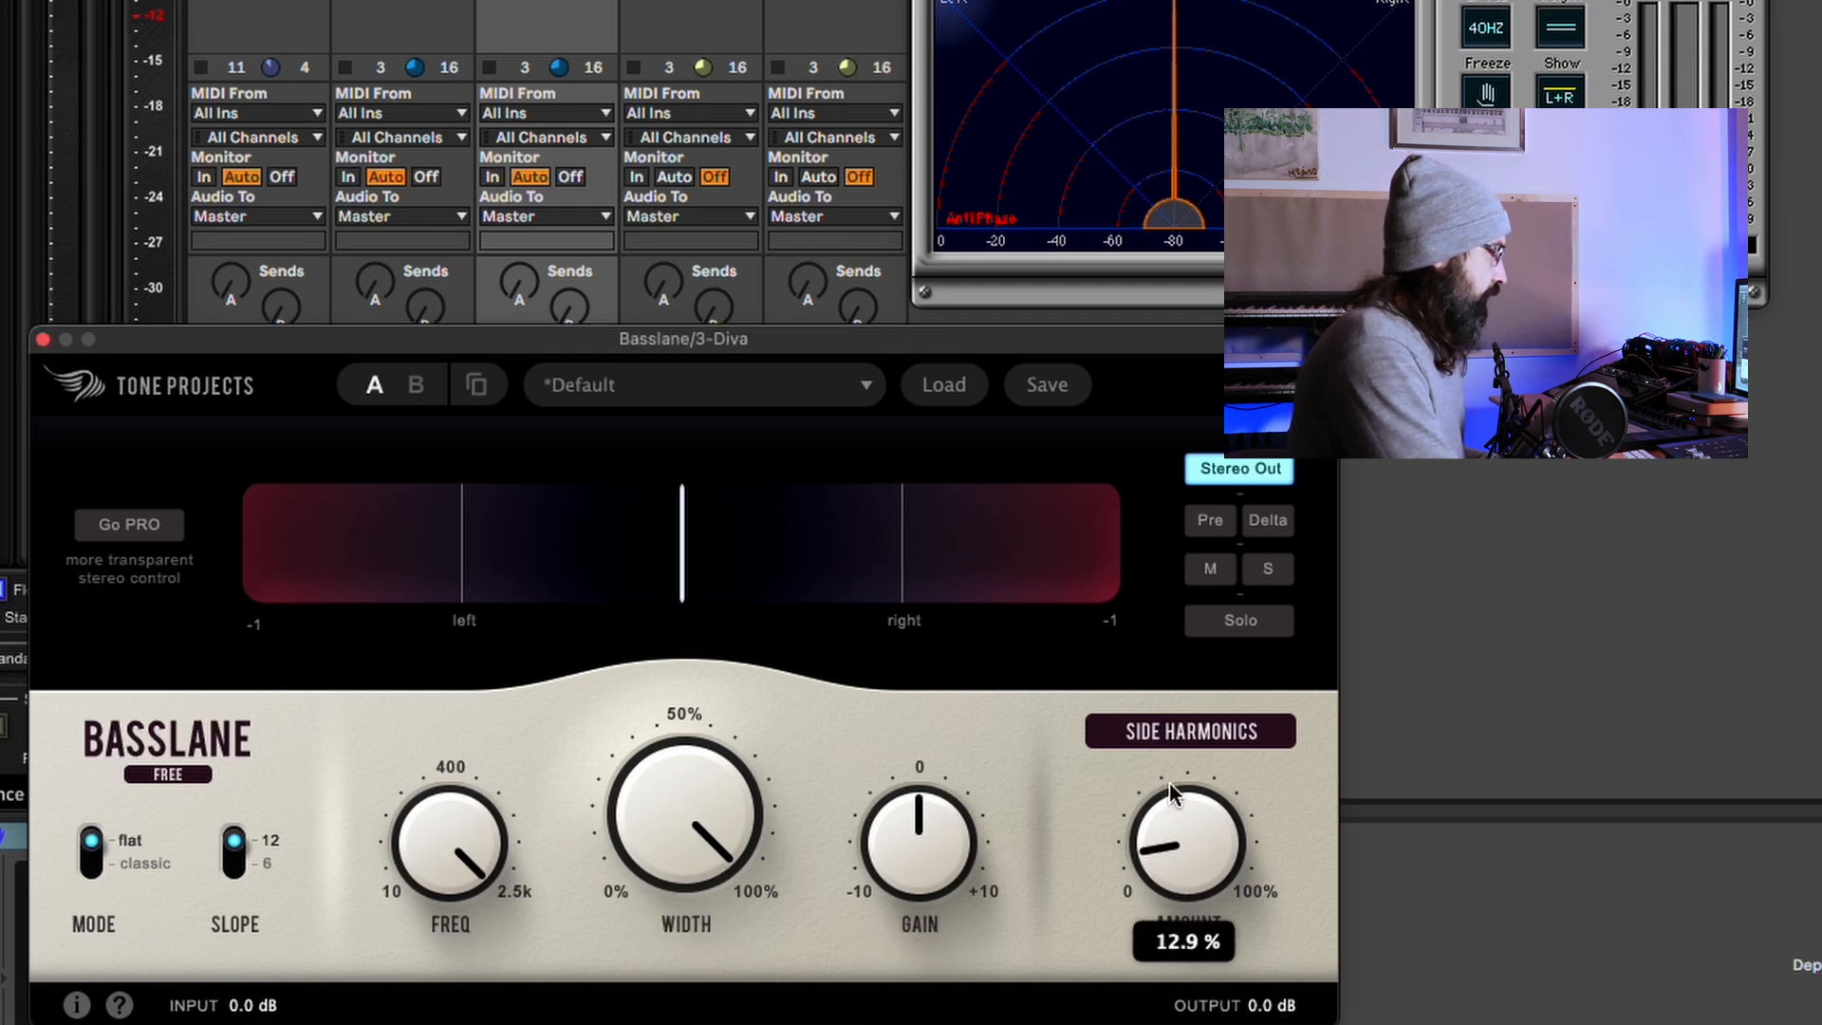
{"action": "left_click_drag", "start_coordinate": [1211, 668], "coordinate": [1207, 543]}
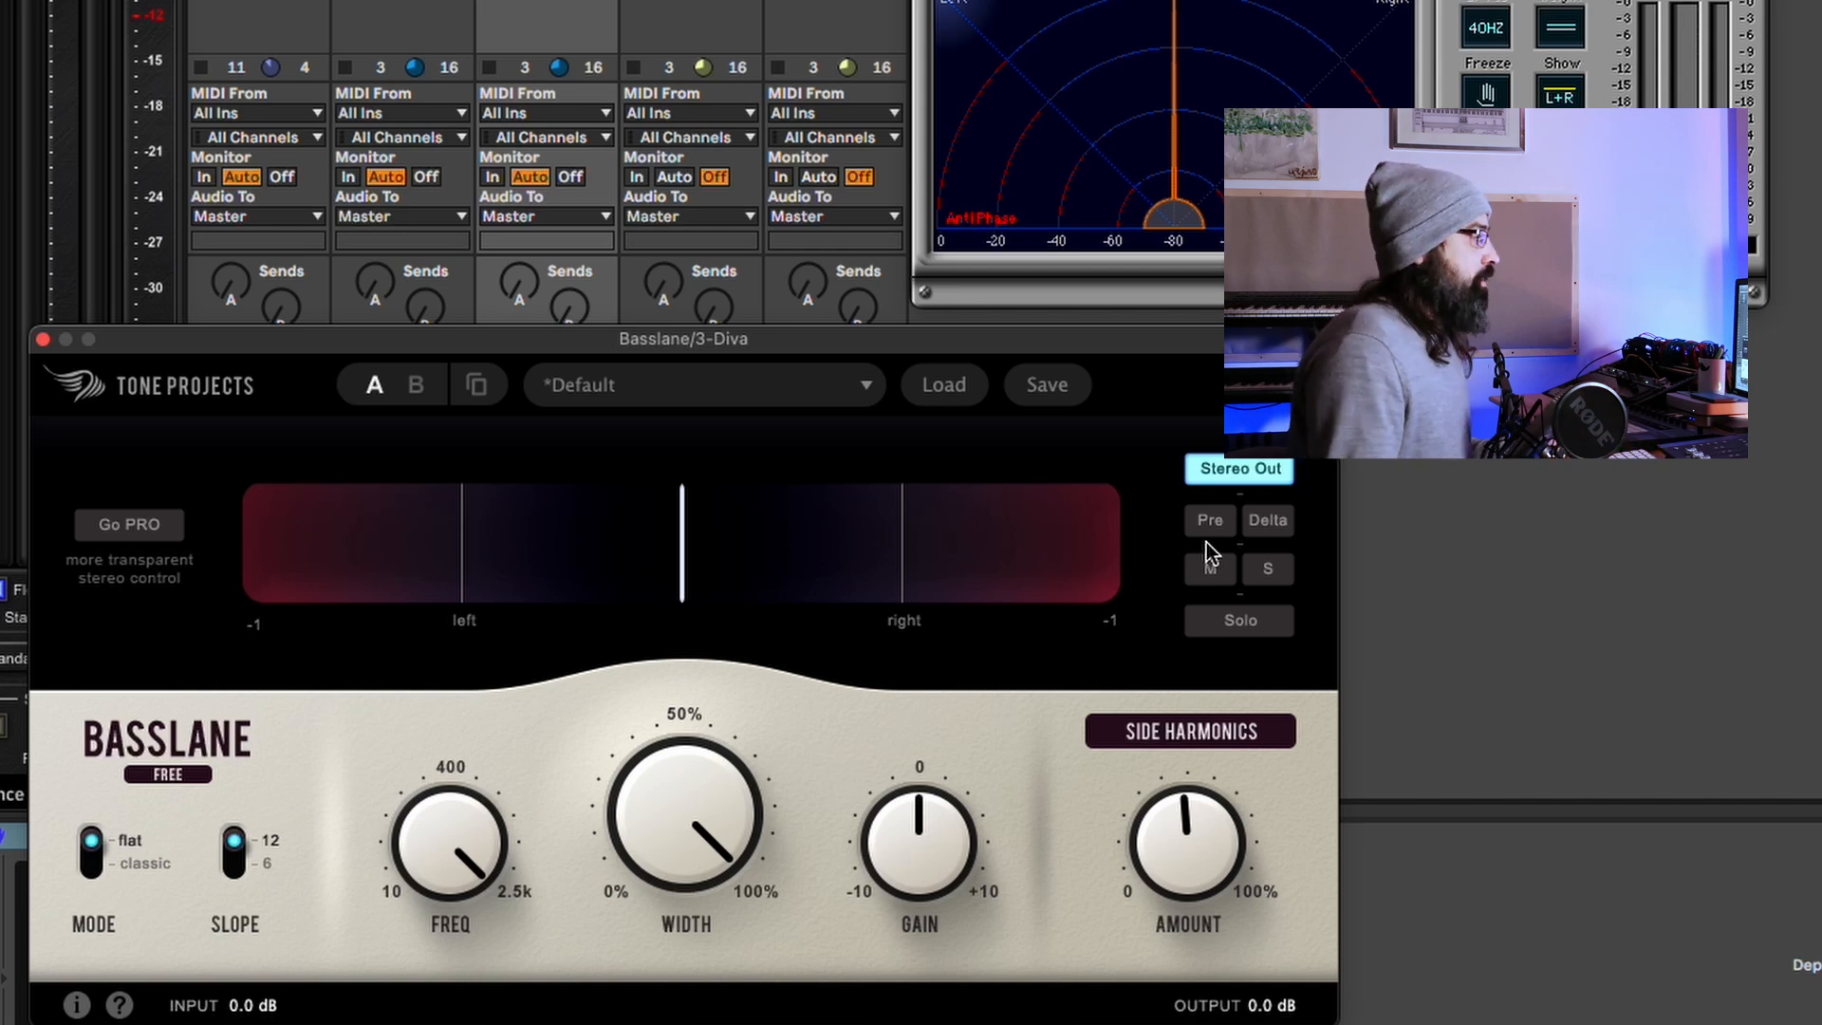
{"action": "left_click_drag", "start_coordinate": [1170, 842], "coordinate": [1175, 1023]}
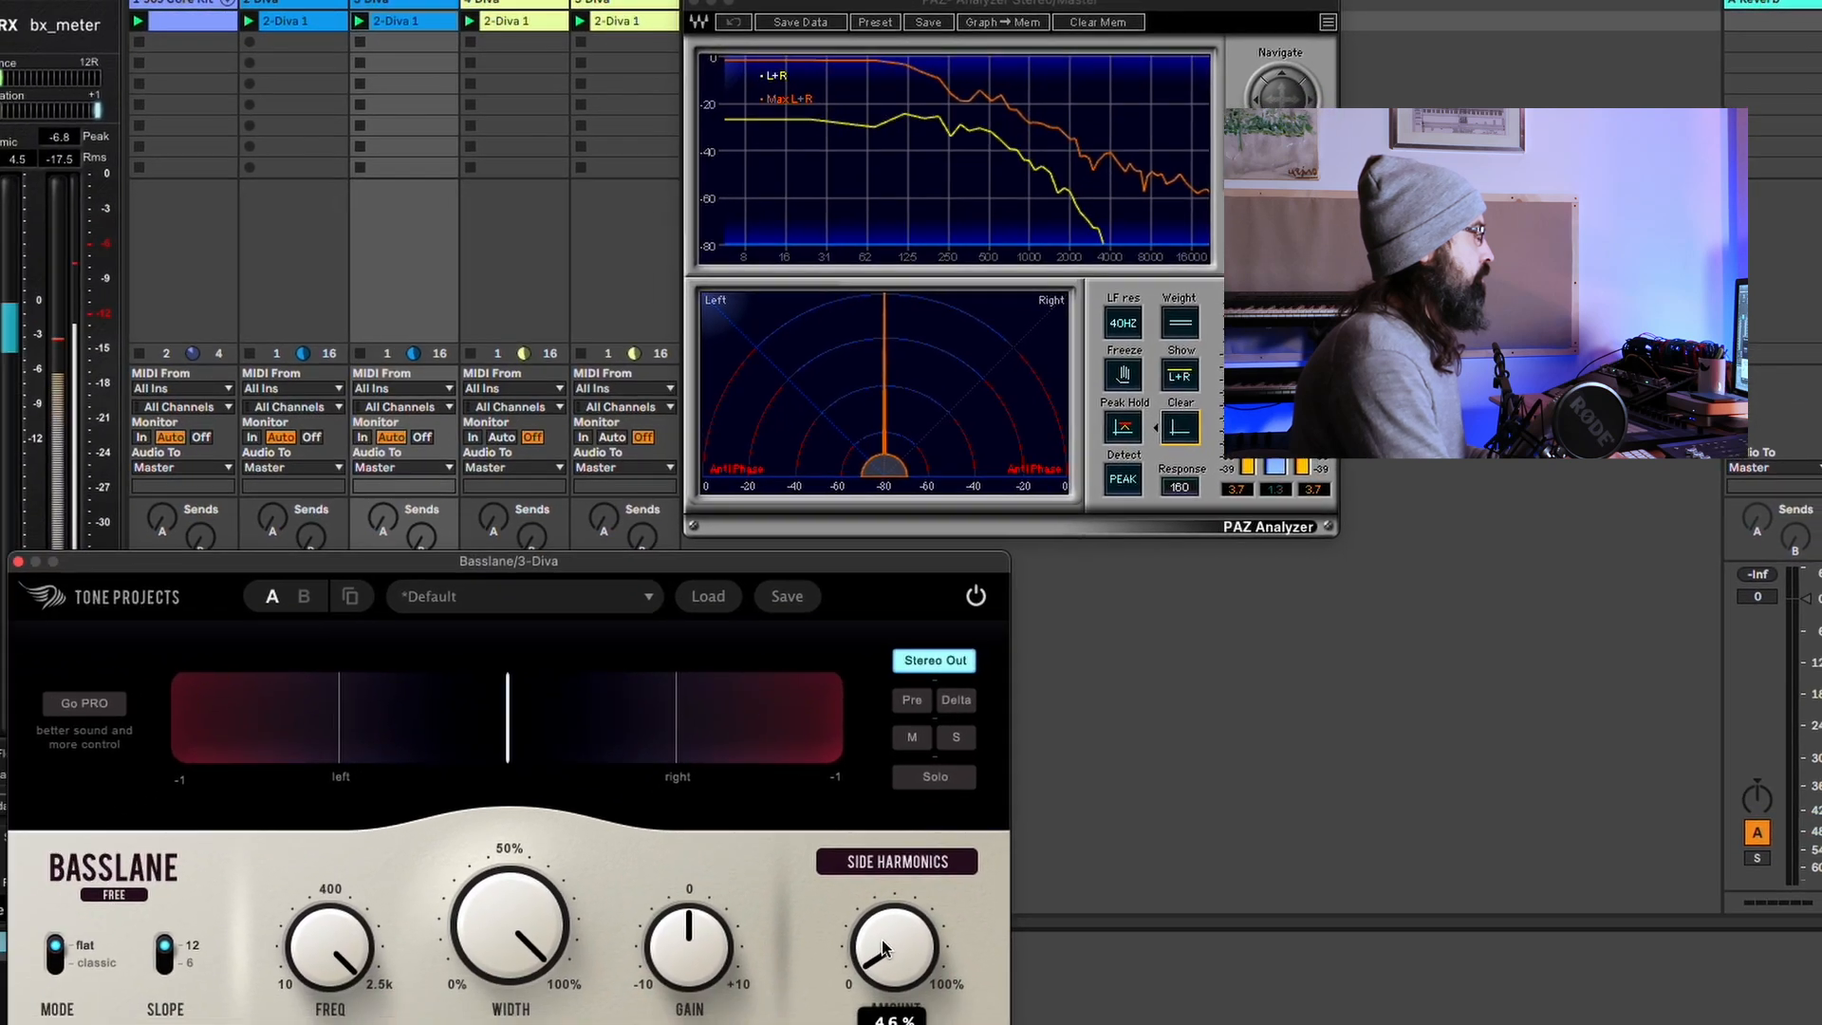
Raise Basslane's Side Harmonics amount to about 84% during playback to widen the bass on Diva track 3.
{"action": "left_click_drag", "start_coordinate": [881, 940], "coordinate": [891, 868]}
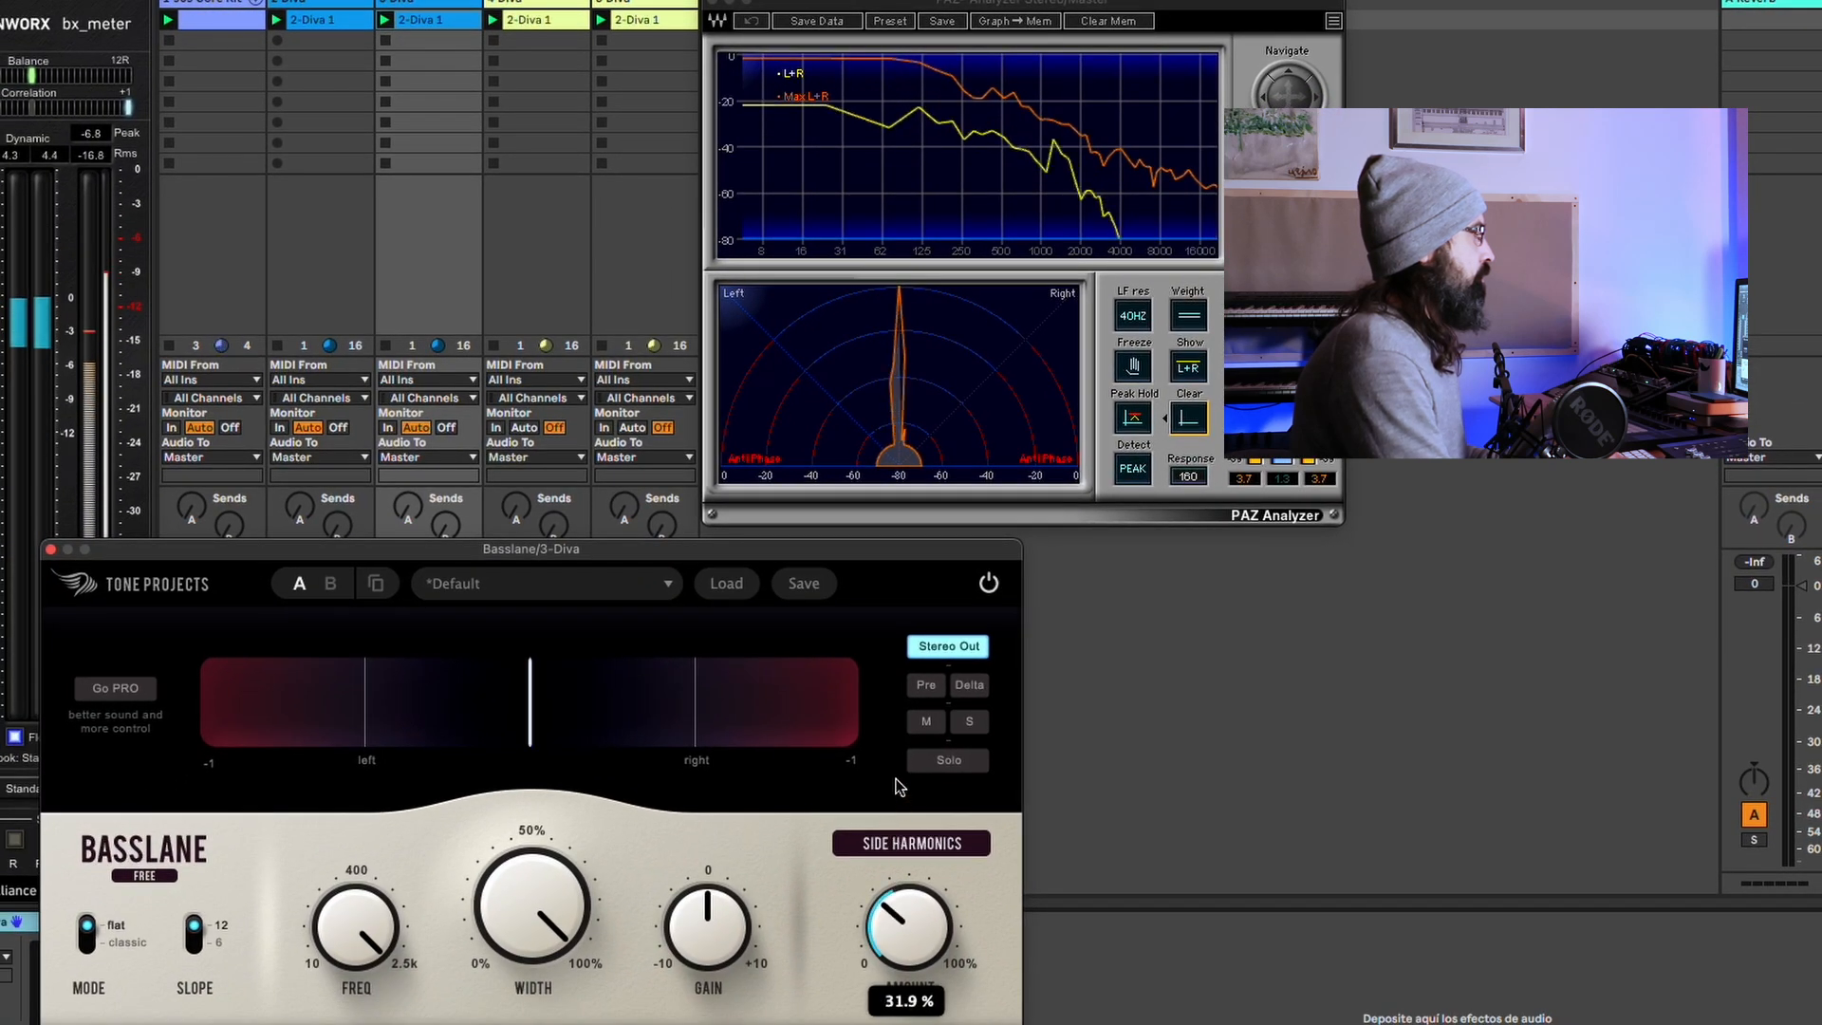
{"action": "left_click_drag", "start_coordinate": [898, 748], "coordinate": [906, 489]}
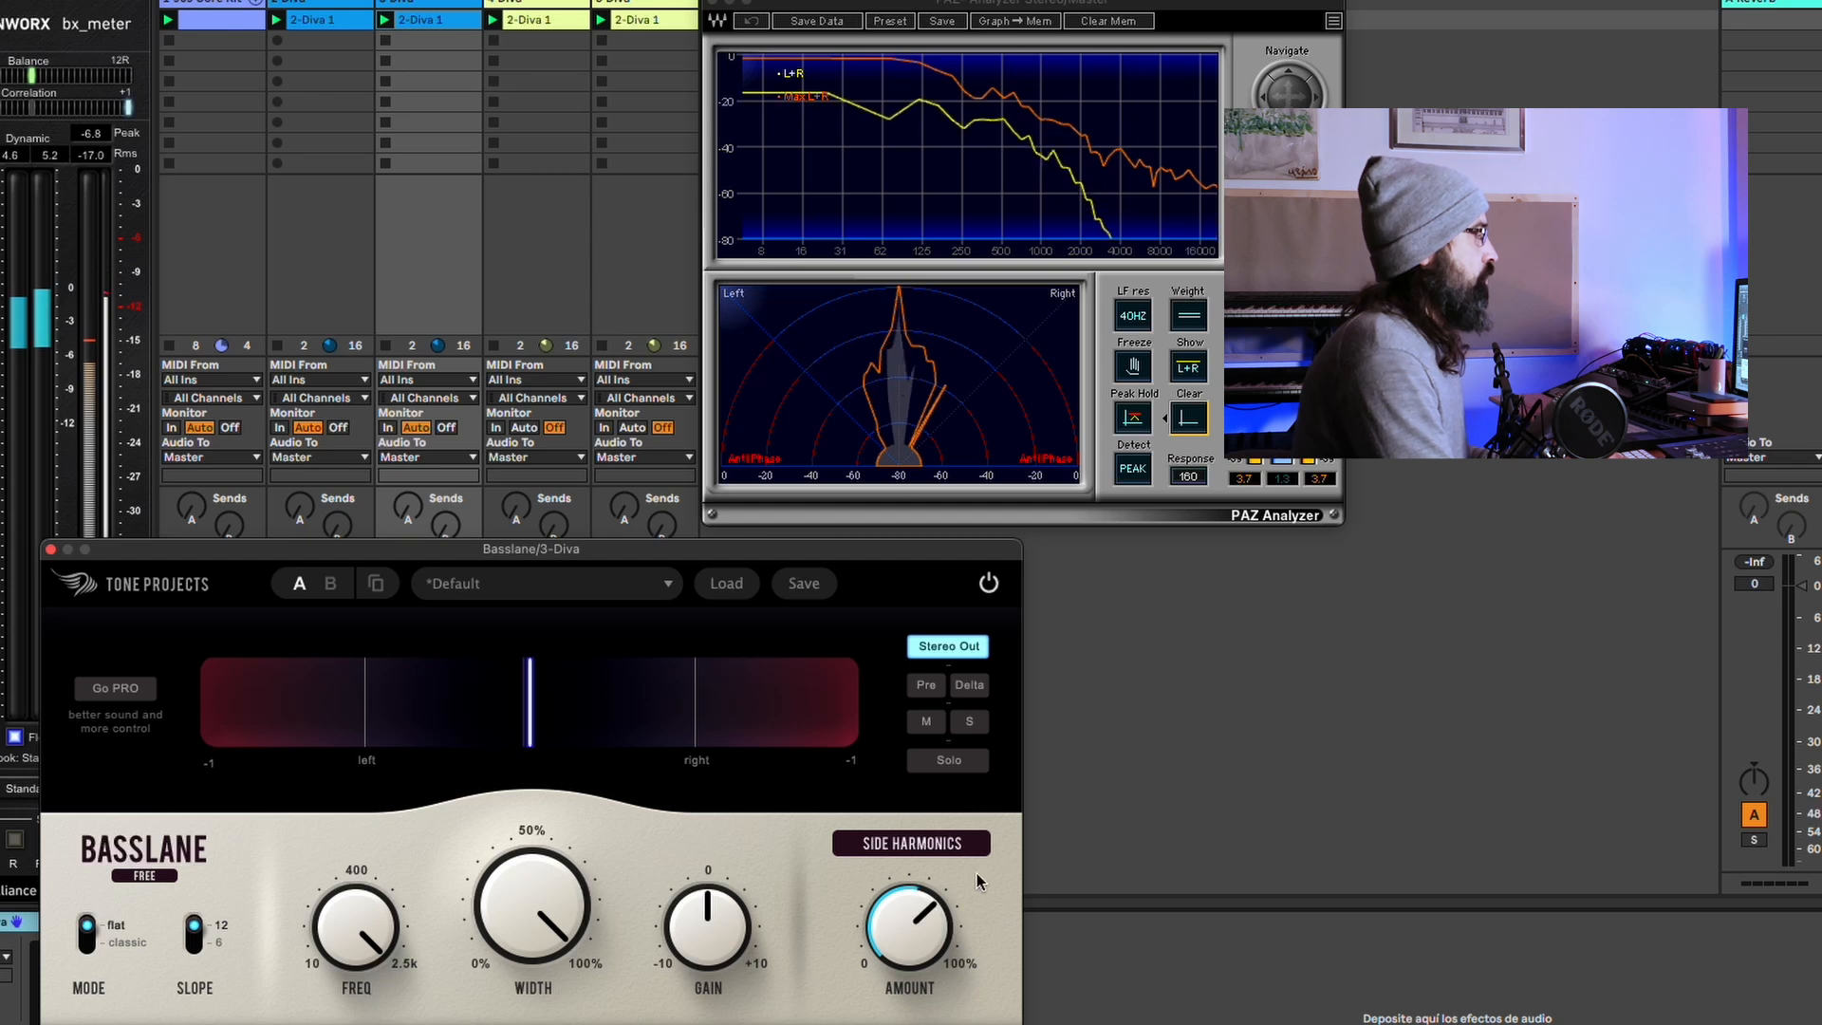
{"action": "mouse_move", "coordinate": [918, 945]}
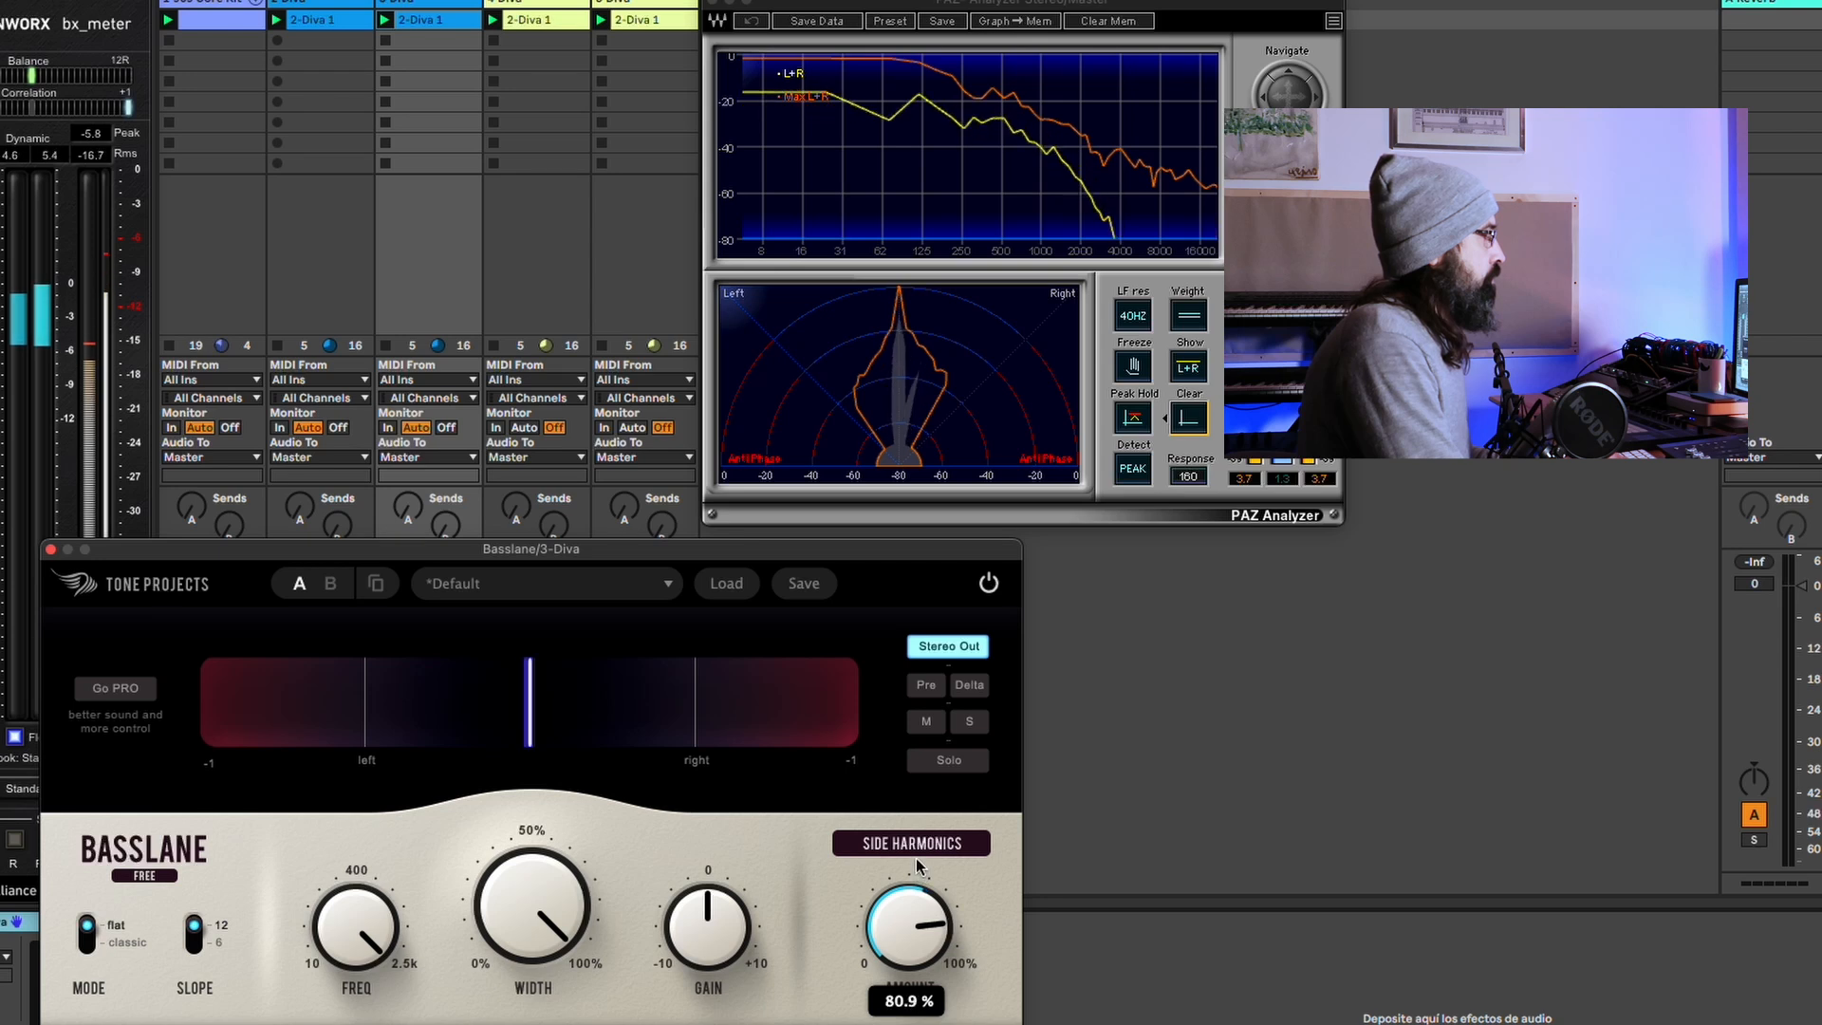
{"action": "left_click_drag", "start_coordinate": [916, 850], "coordinate": [946, 794]}
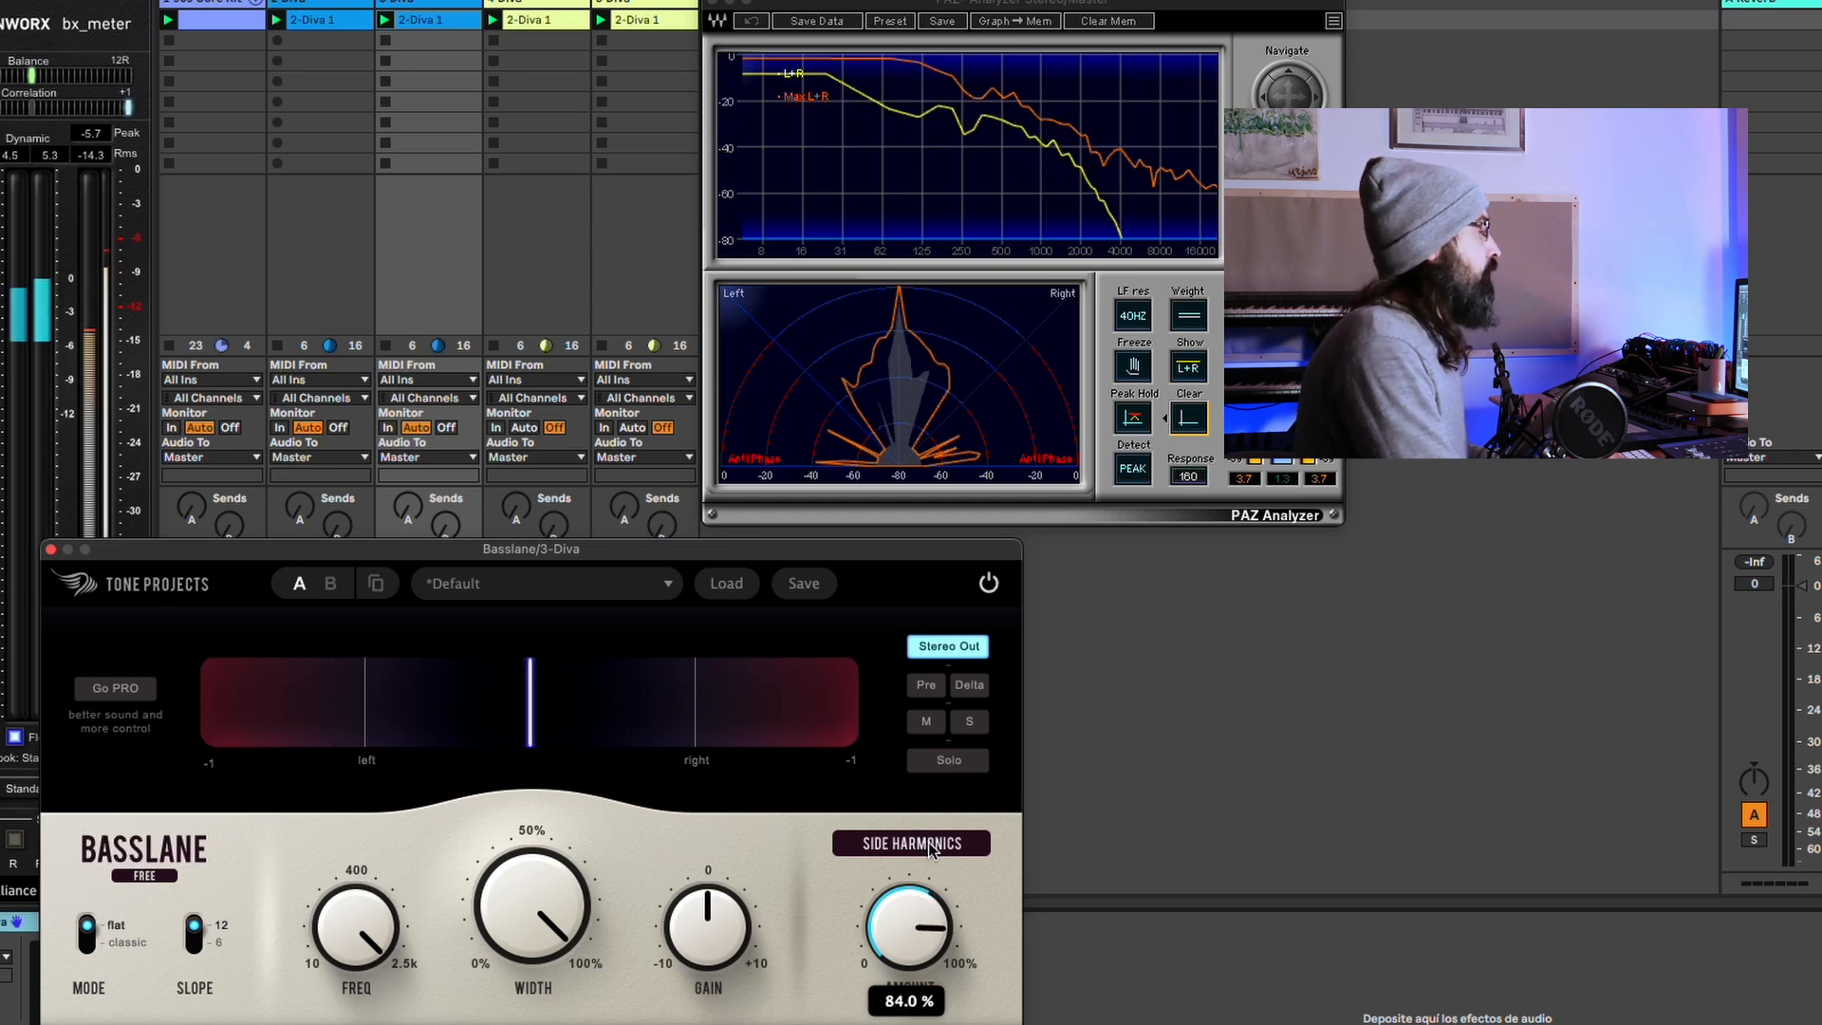
{"action": "left_click_drag", "start_coordinate": [930, 857], "coordinate": [931, 853]}
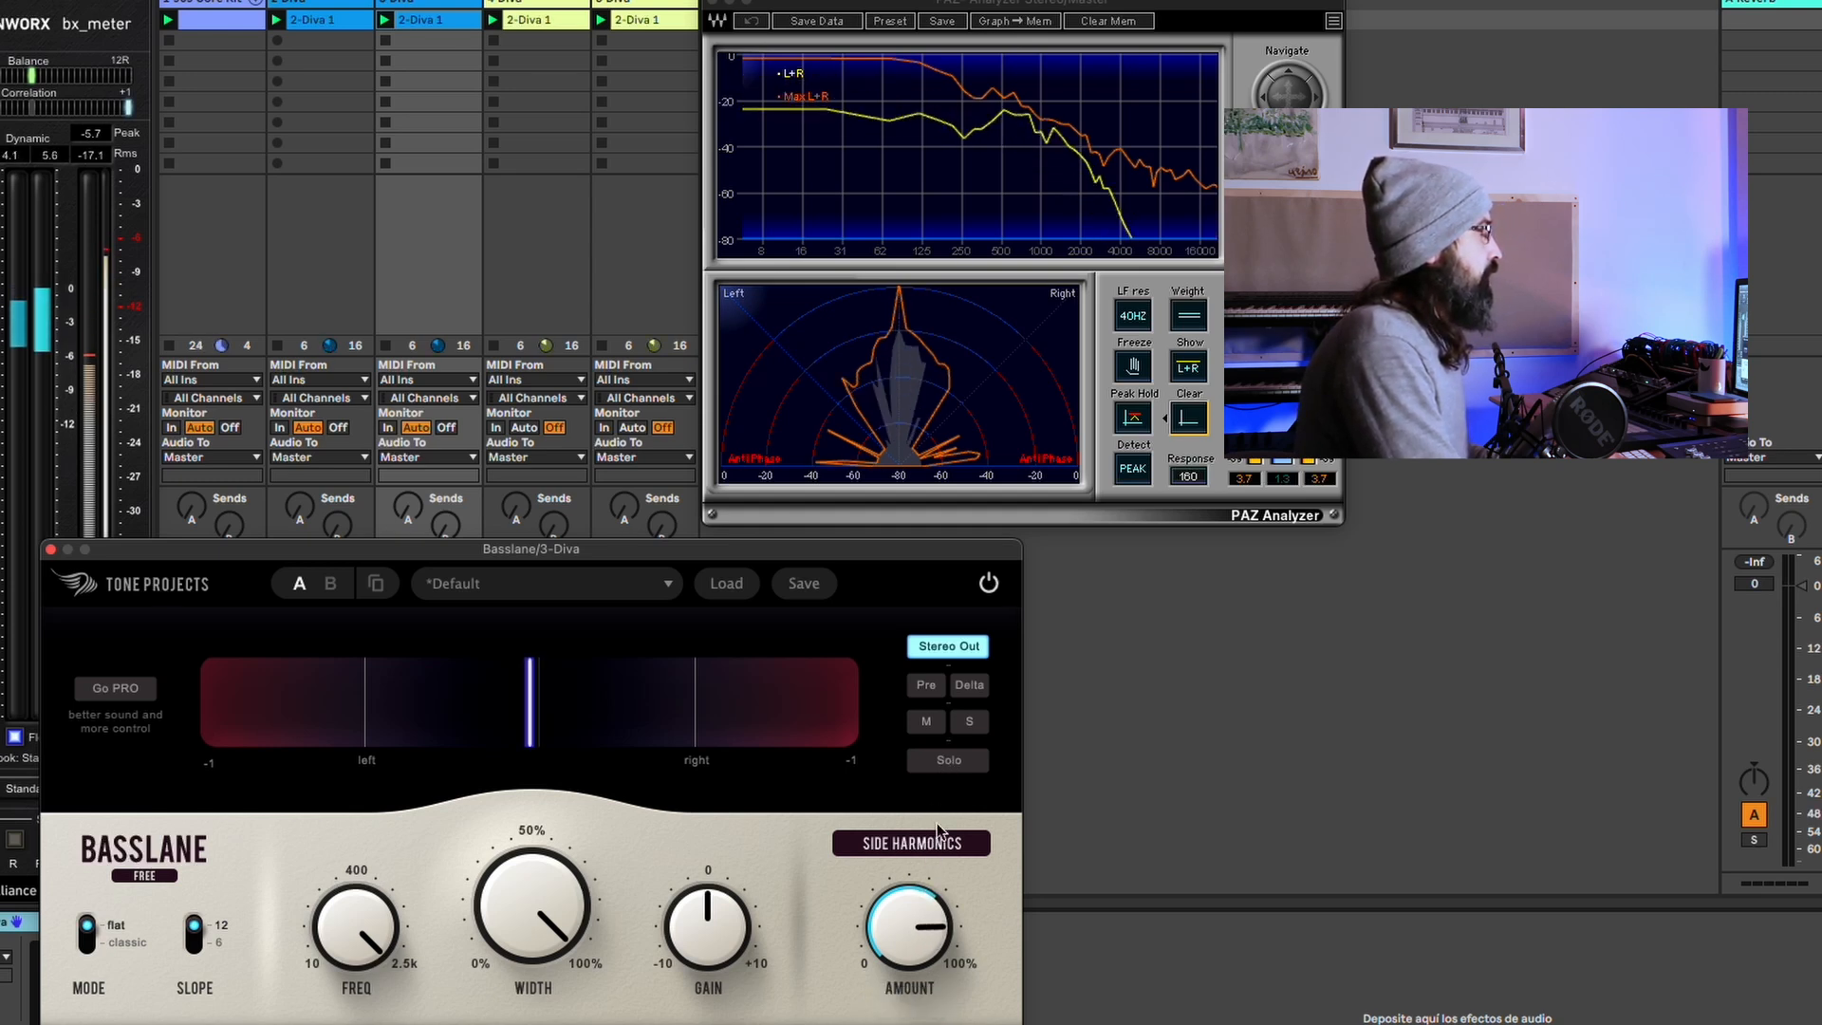
Set Basslane's Side Harmonics amount to 81.5% and clear the PAZ Analyzer's held peaks before and after the change.
{"action": "left_click", "coordinate": [1185, 421]}
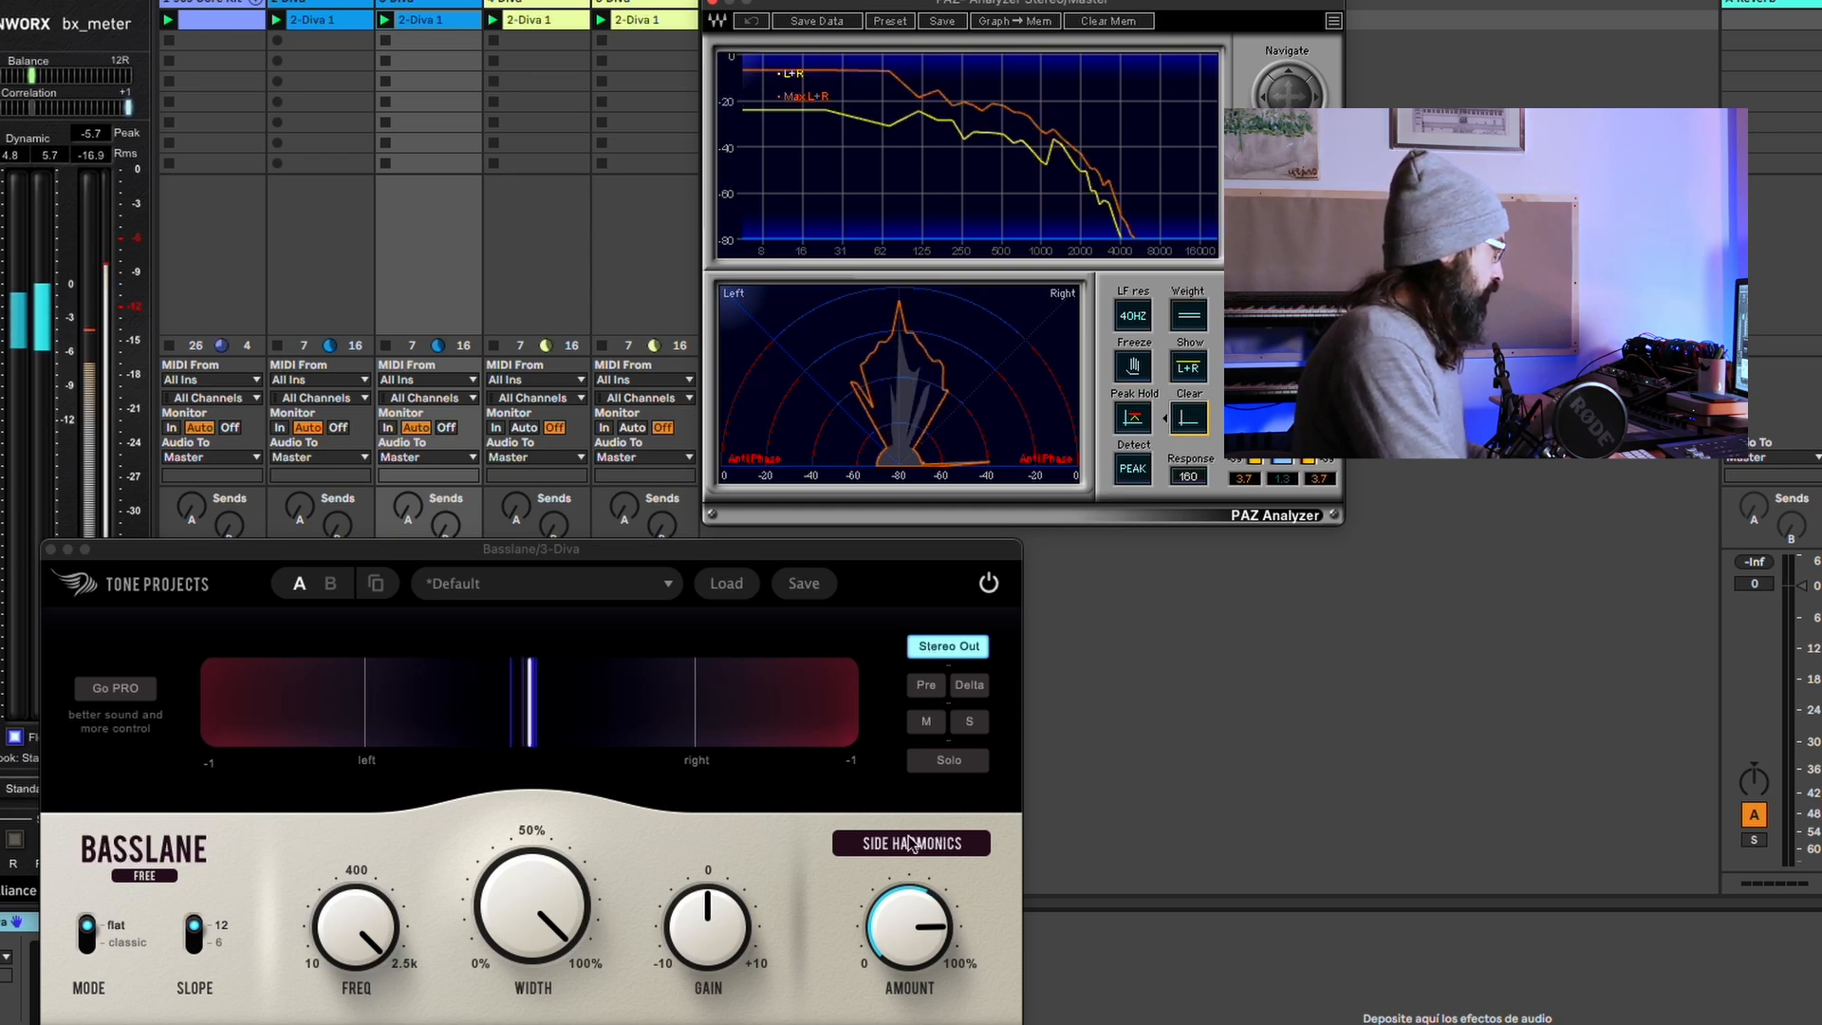
{"action": "left_click", "coordinate": [918, 923]}
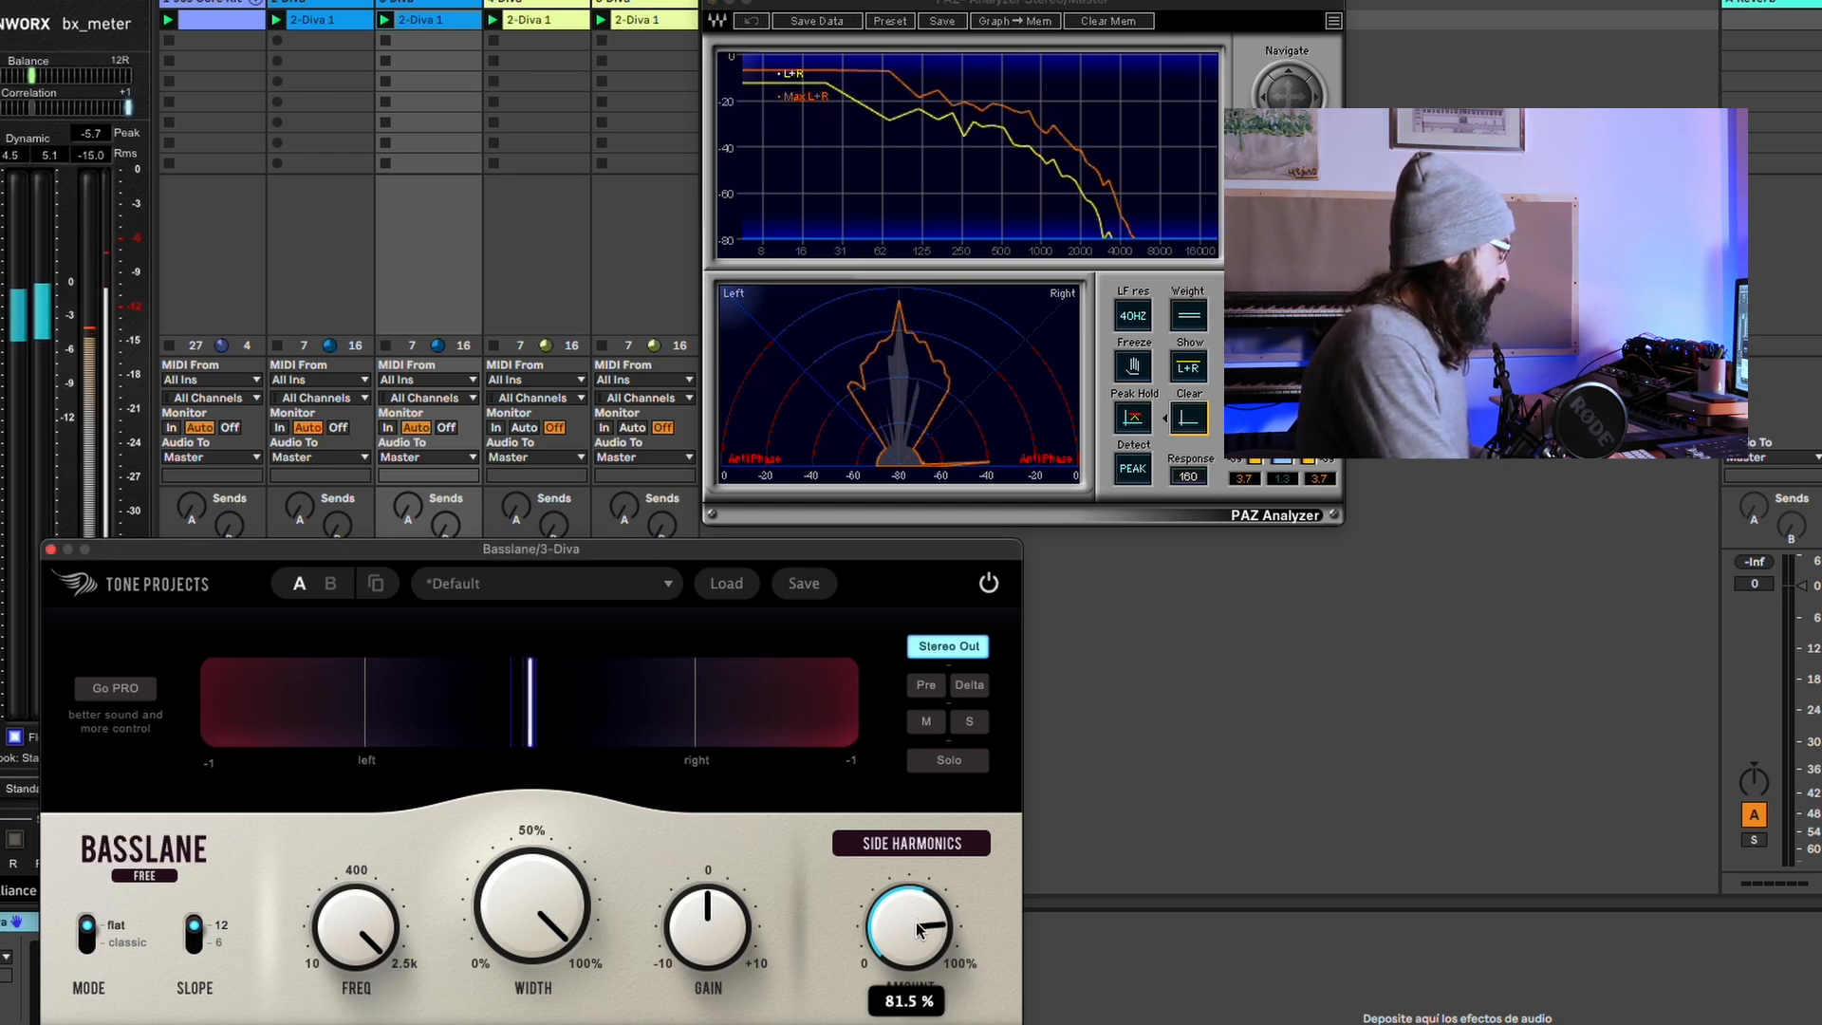
{"action": "left_click", "coordinate": [1185, 420]}
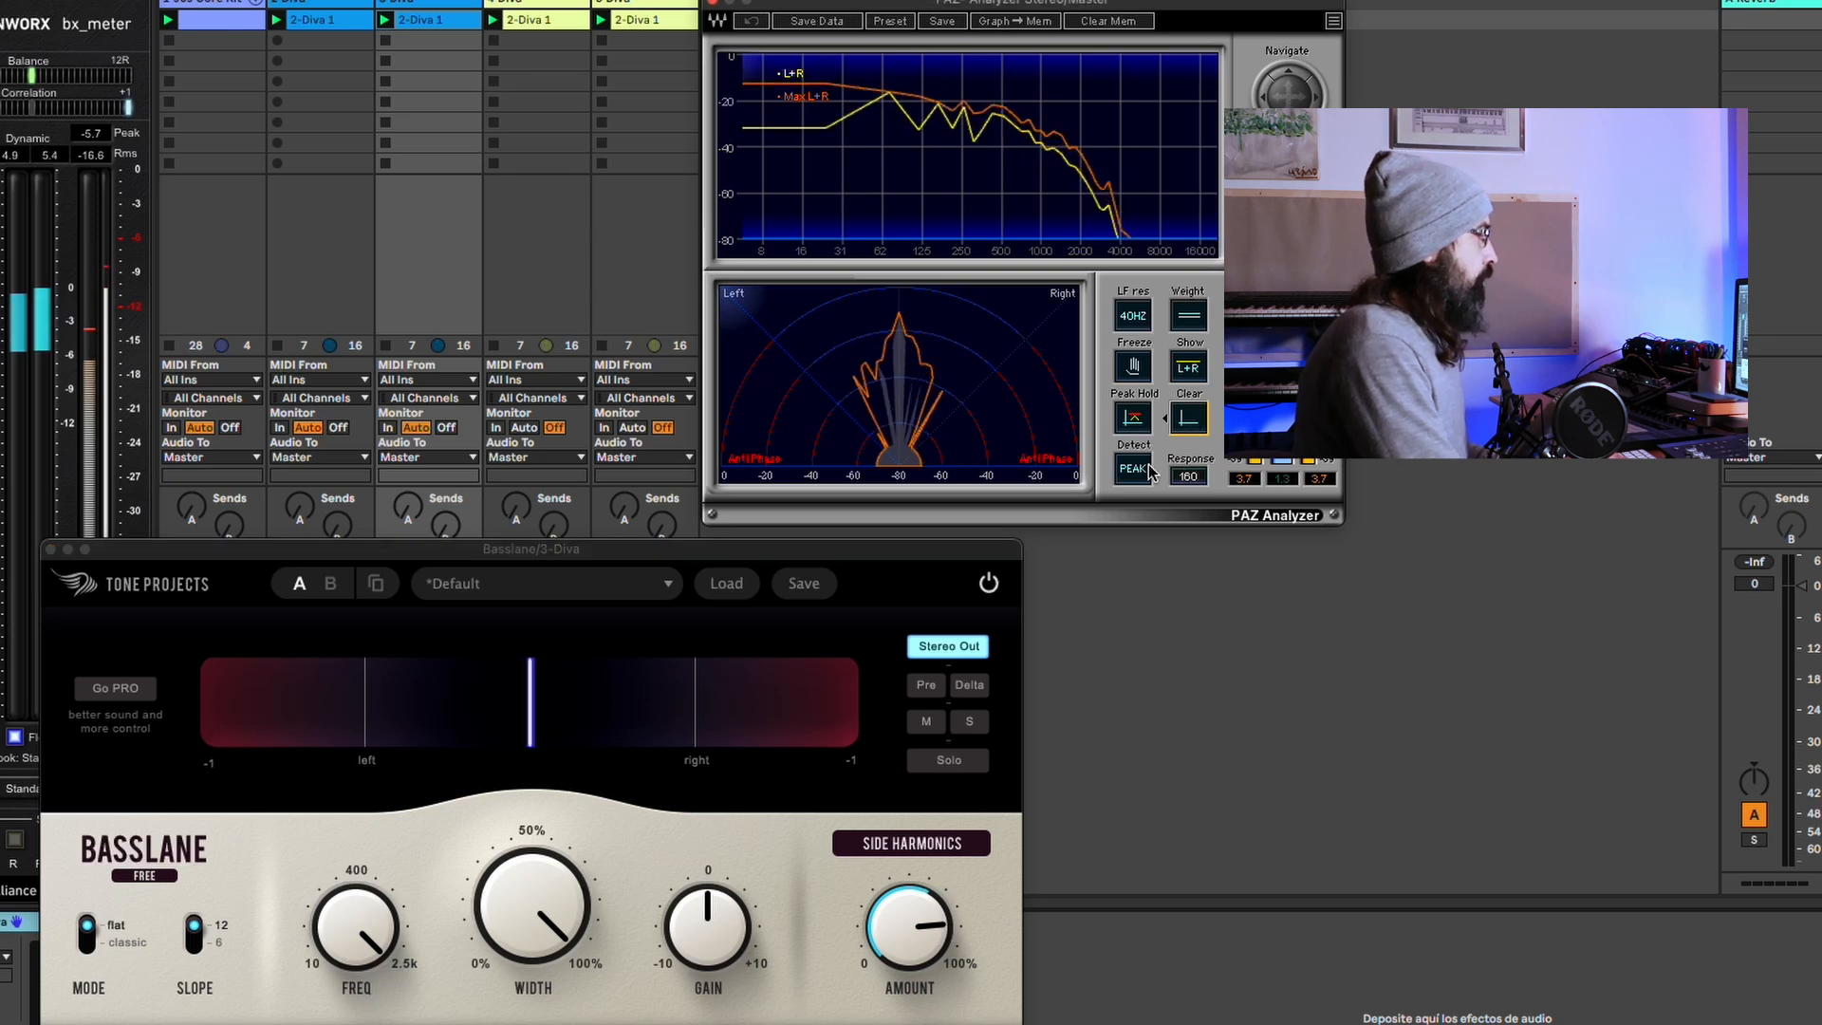
{"action": "left_click", "coordinate": [51, 551]}
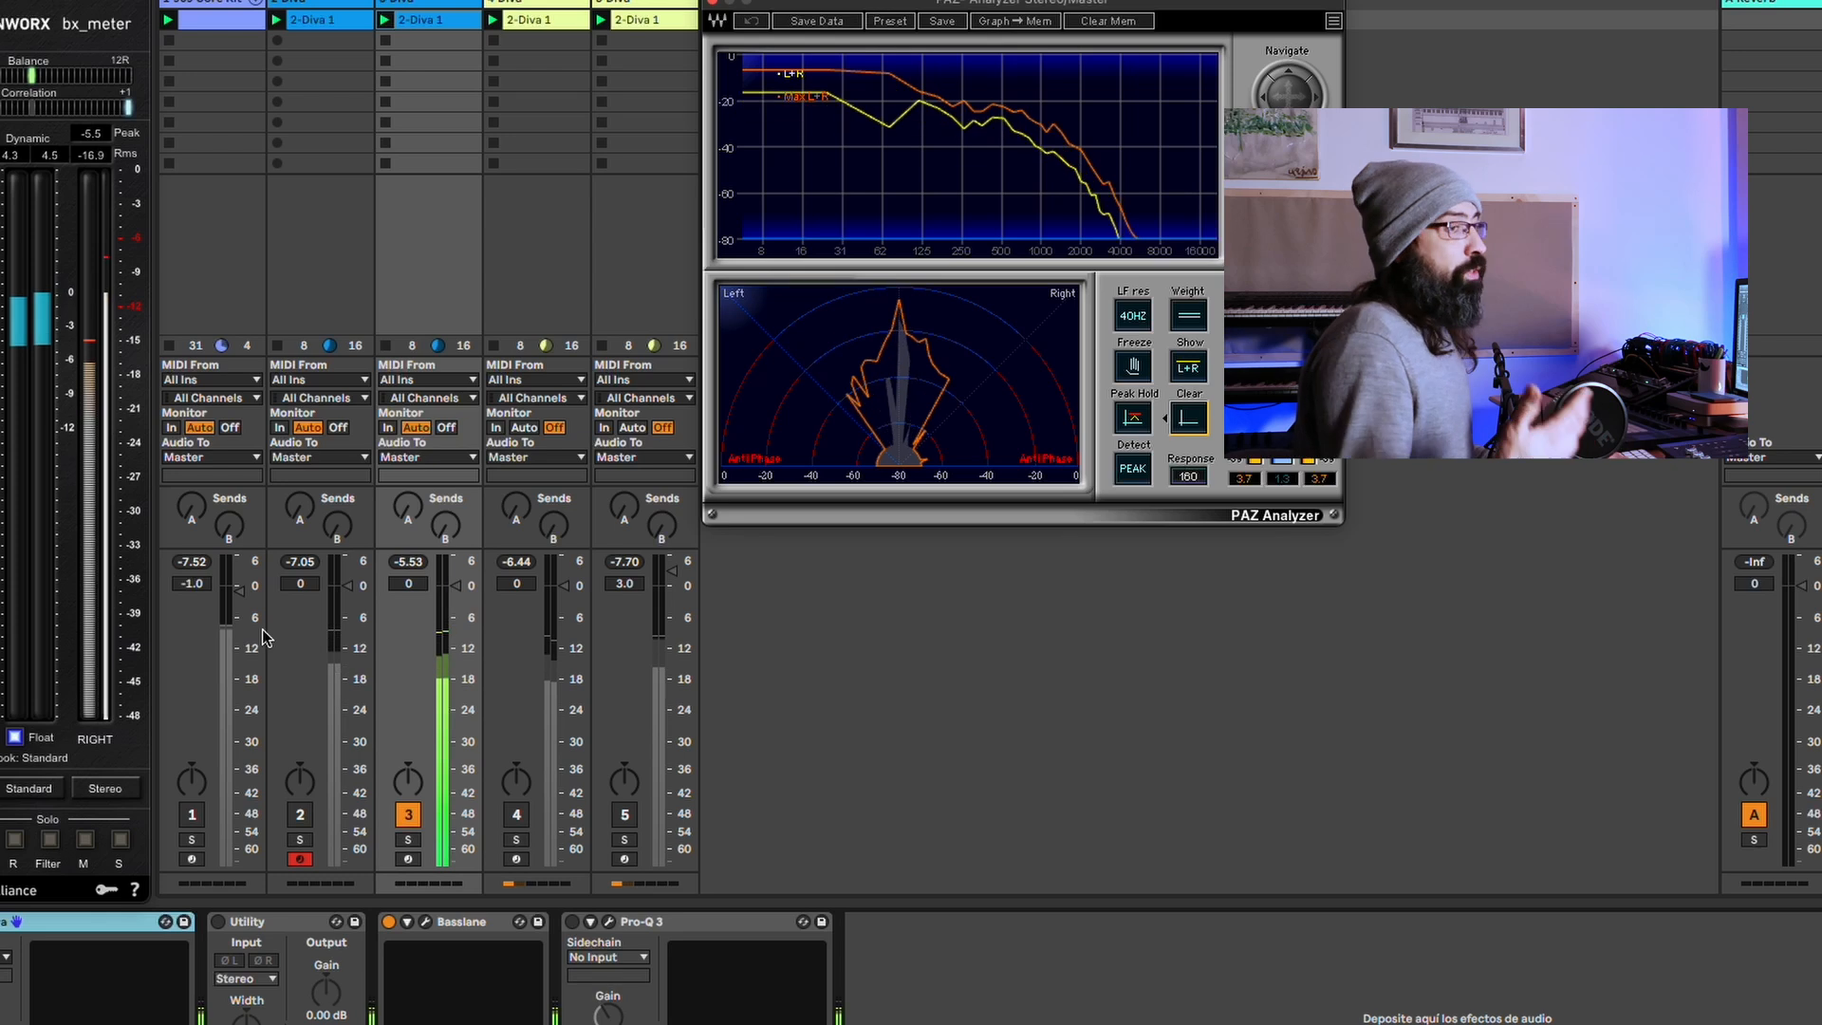
Enable Pro-Q 3 on Diva track 3 and examine its mid and side shelf curves.
{"action": "left_click", "coordinate": [572, 922]}
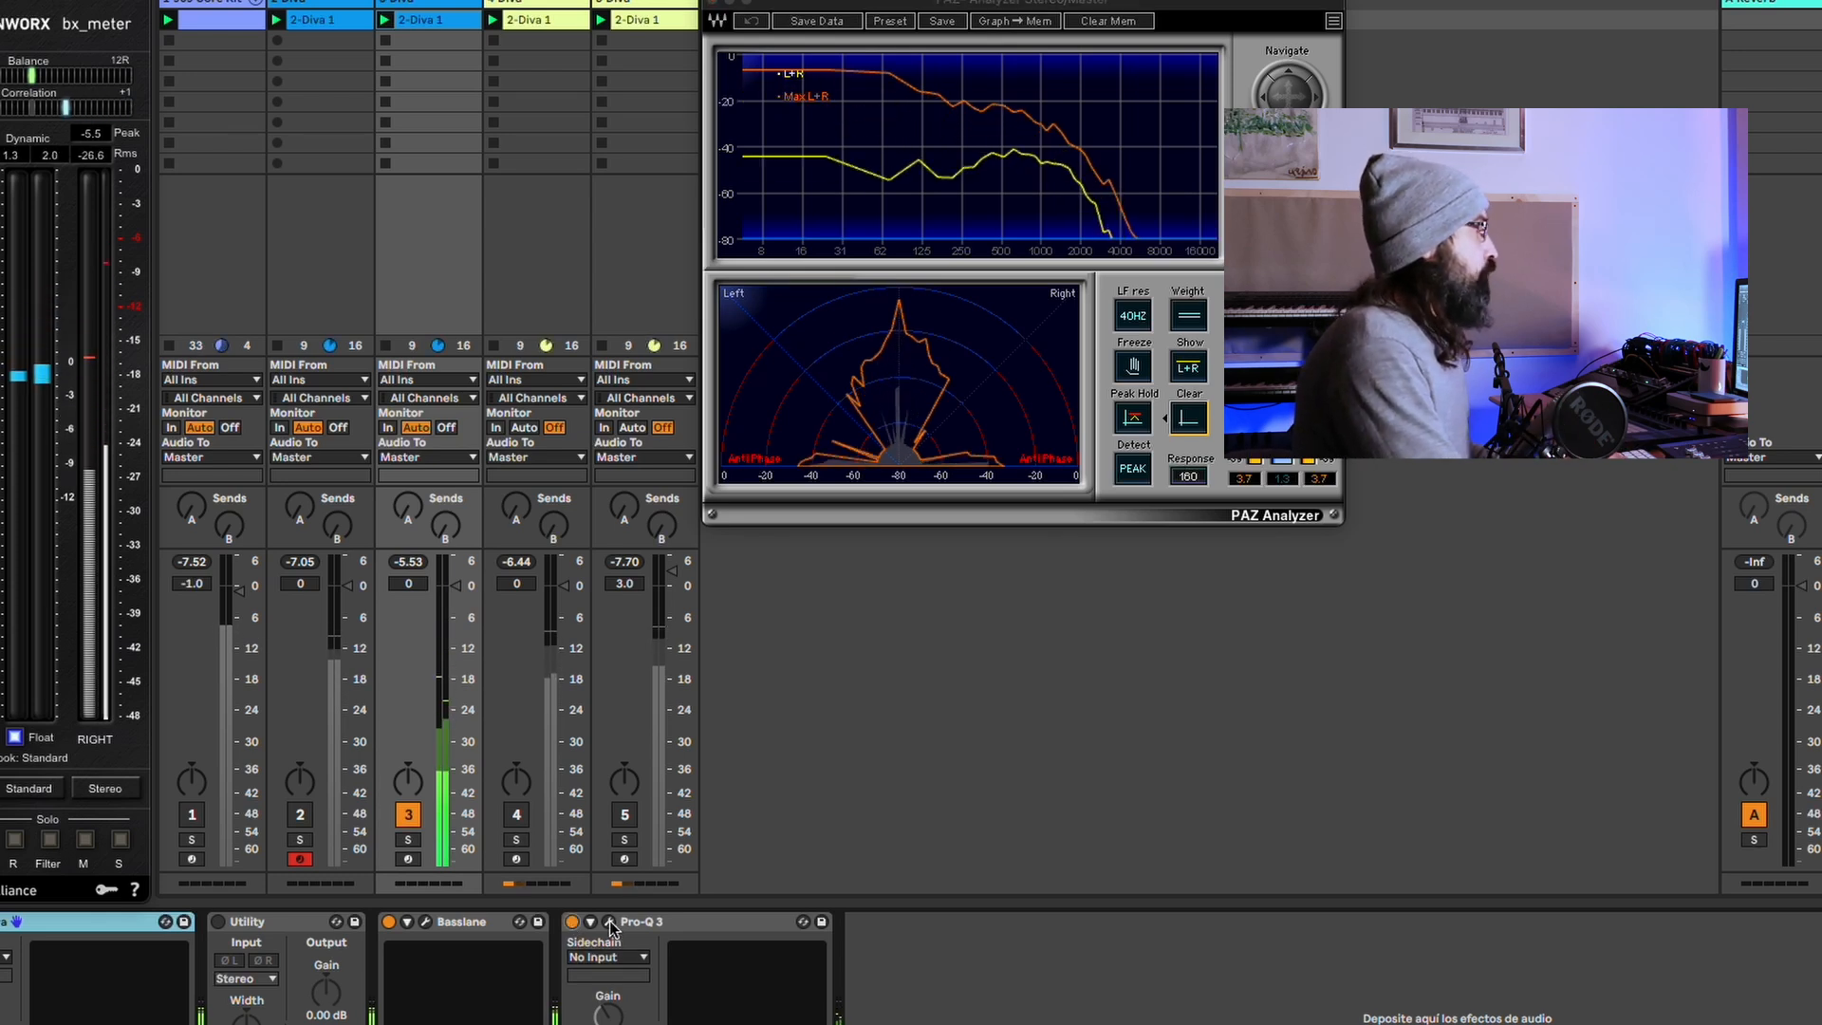
{"action": "left_click", "coordinate": [609, 921]}
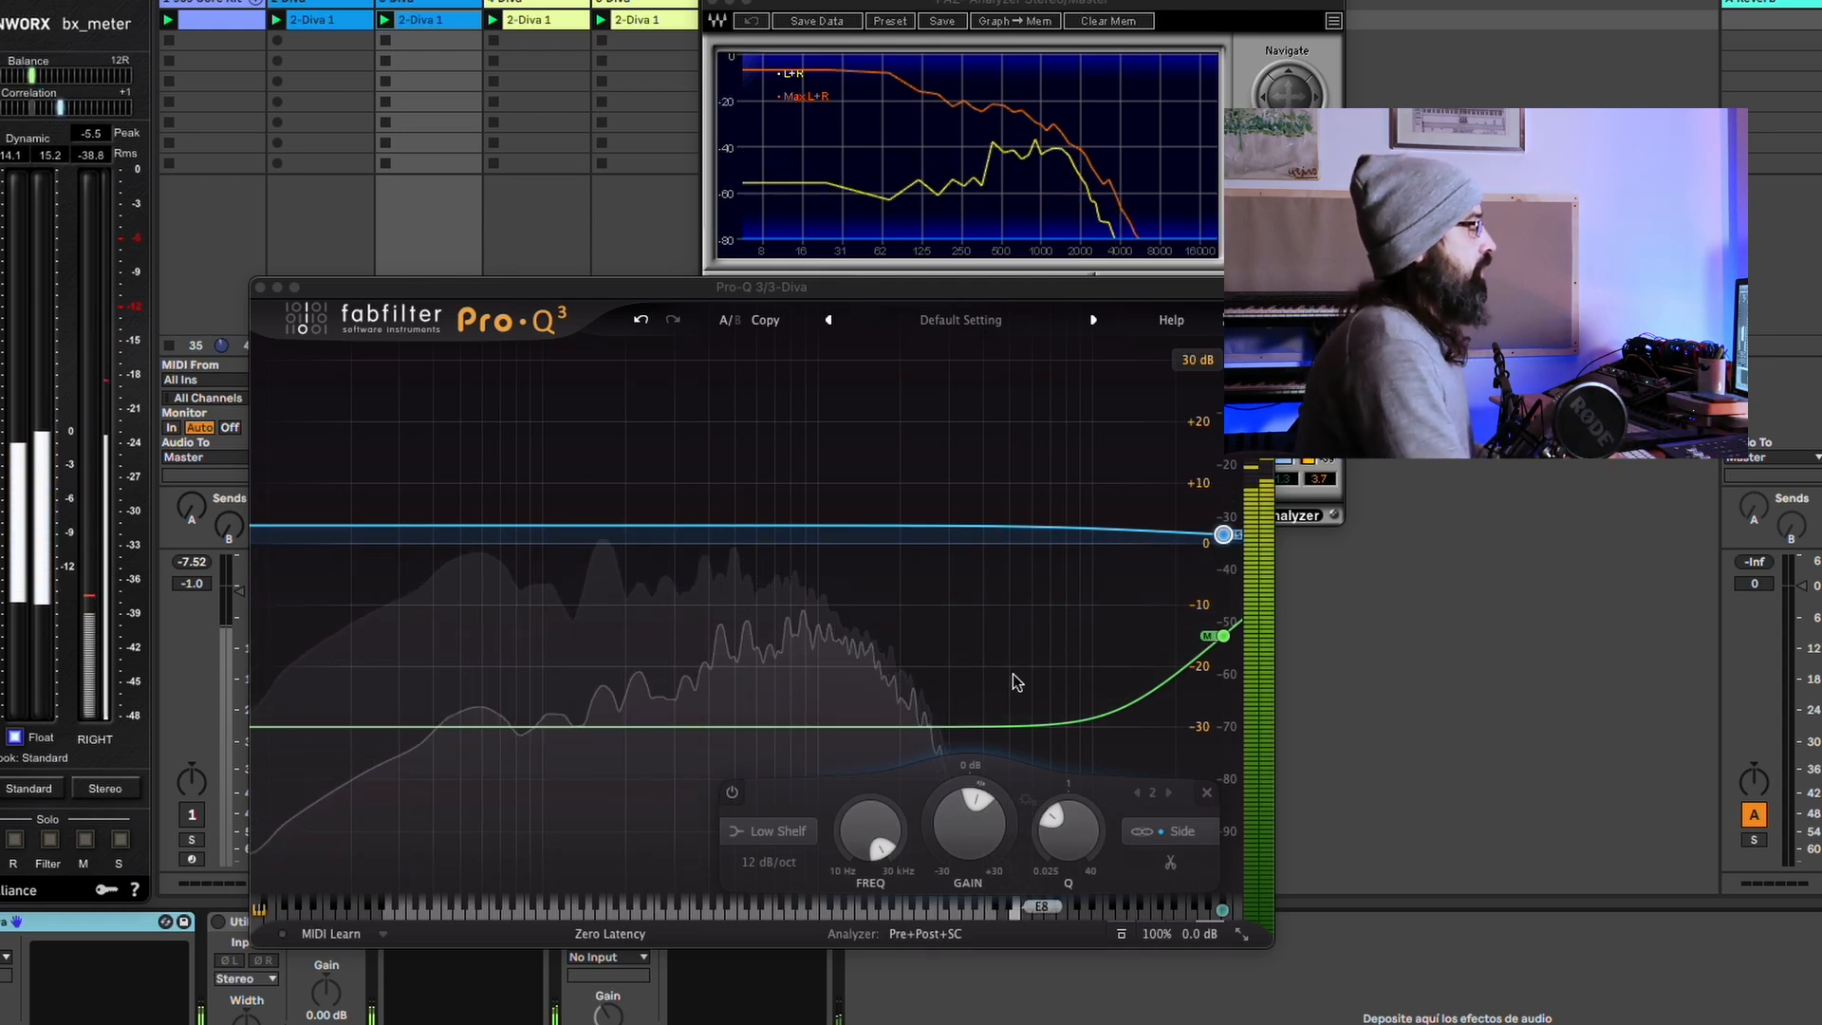
{"action": "mouse_move", "coordinate": [1198, 634]}
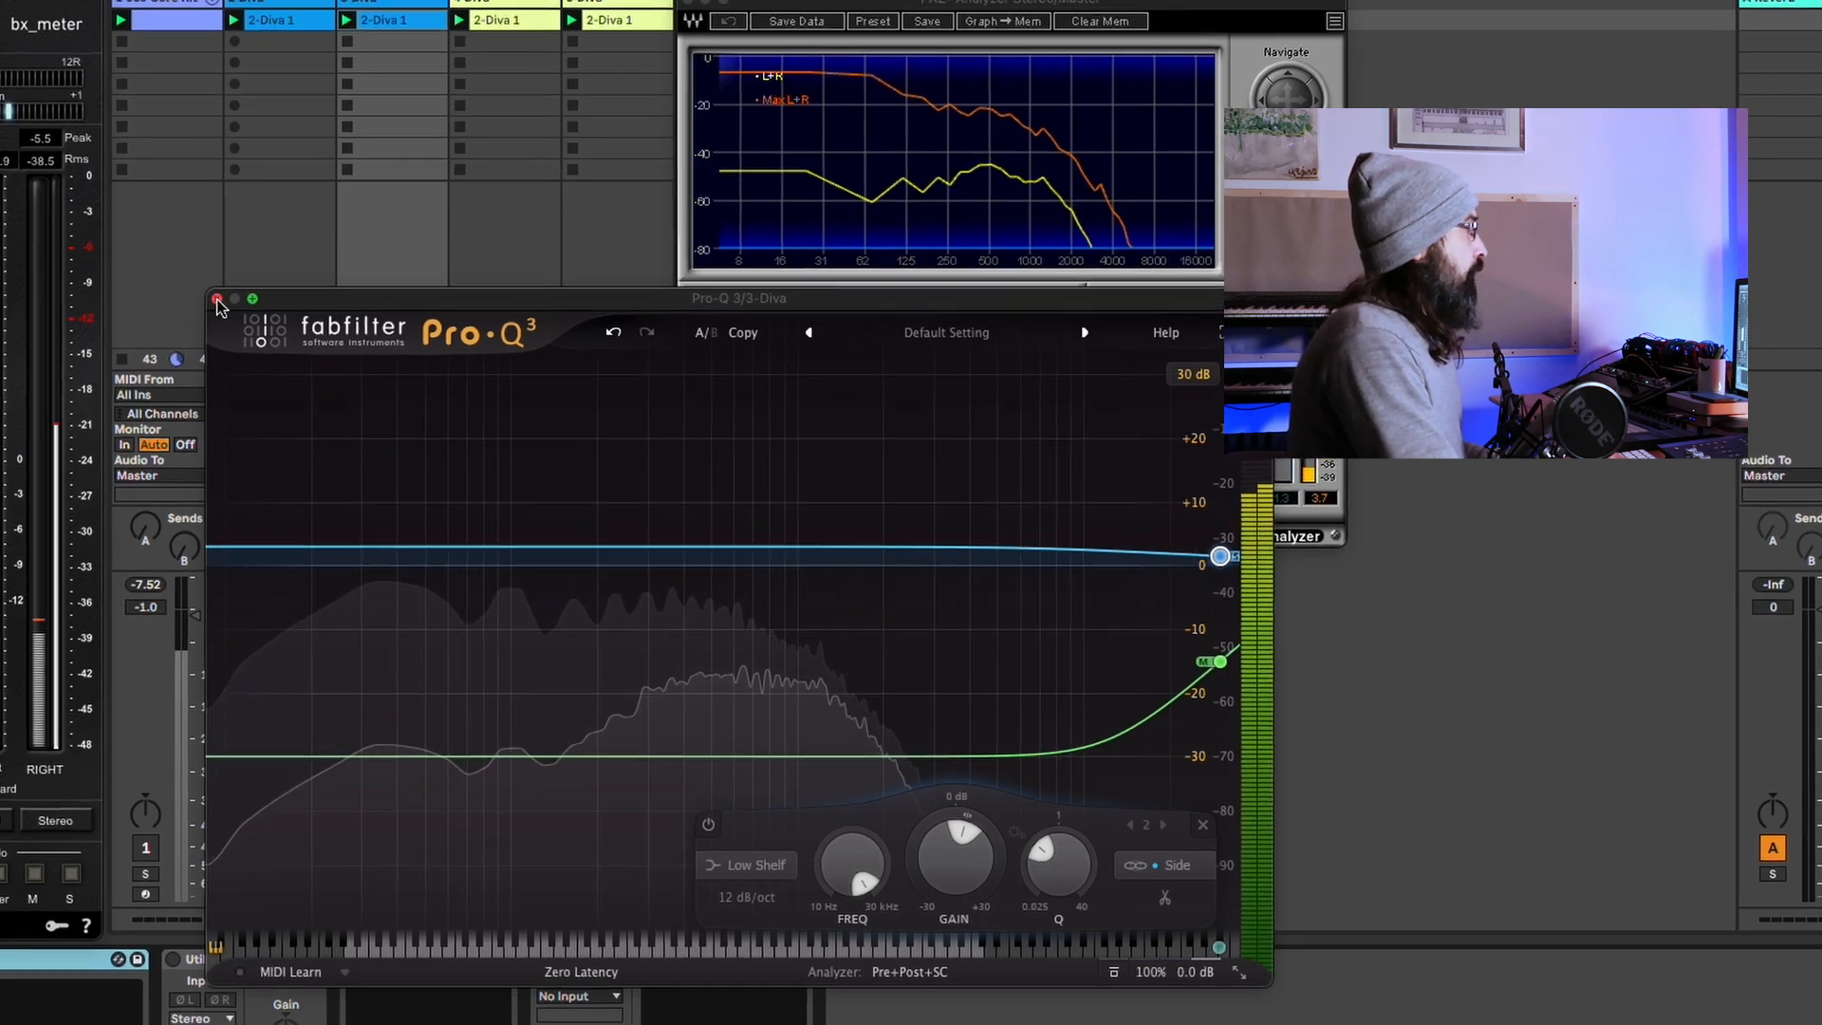
{"action": "left_click", "coordinate": [260, 287]}
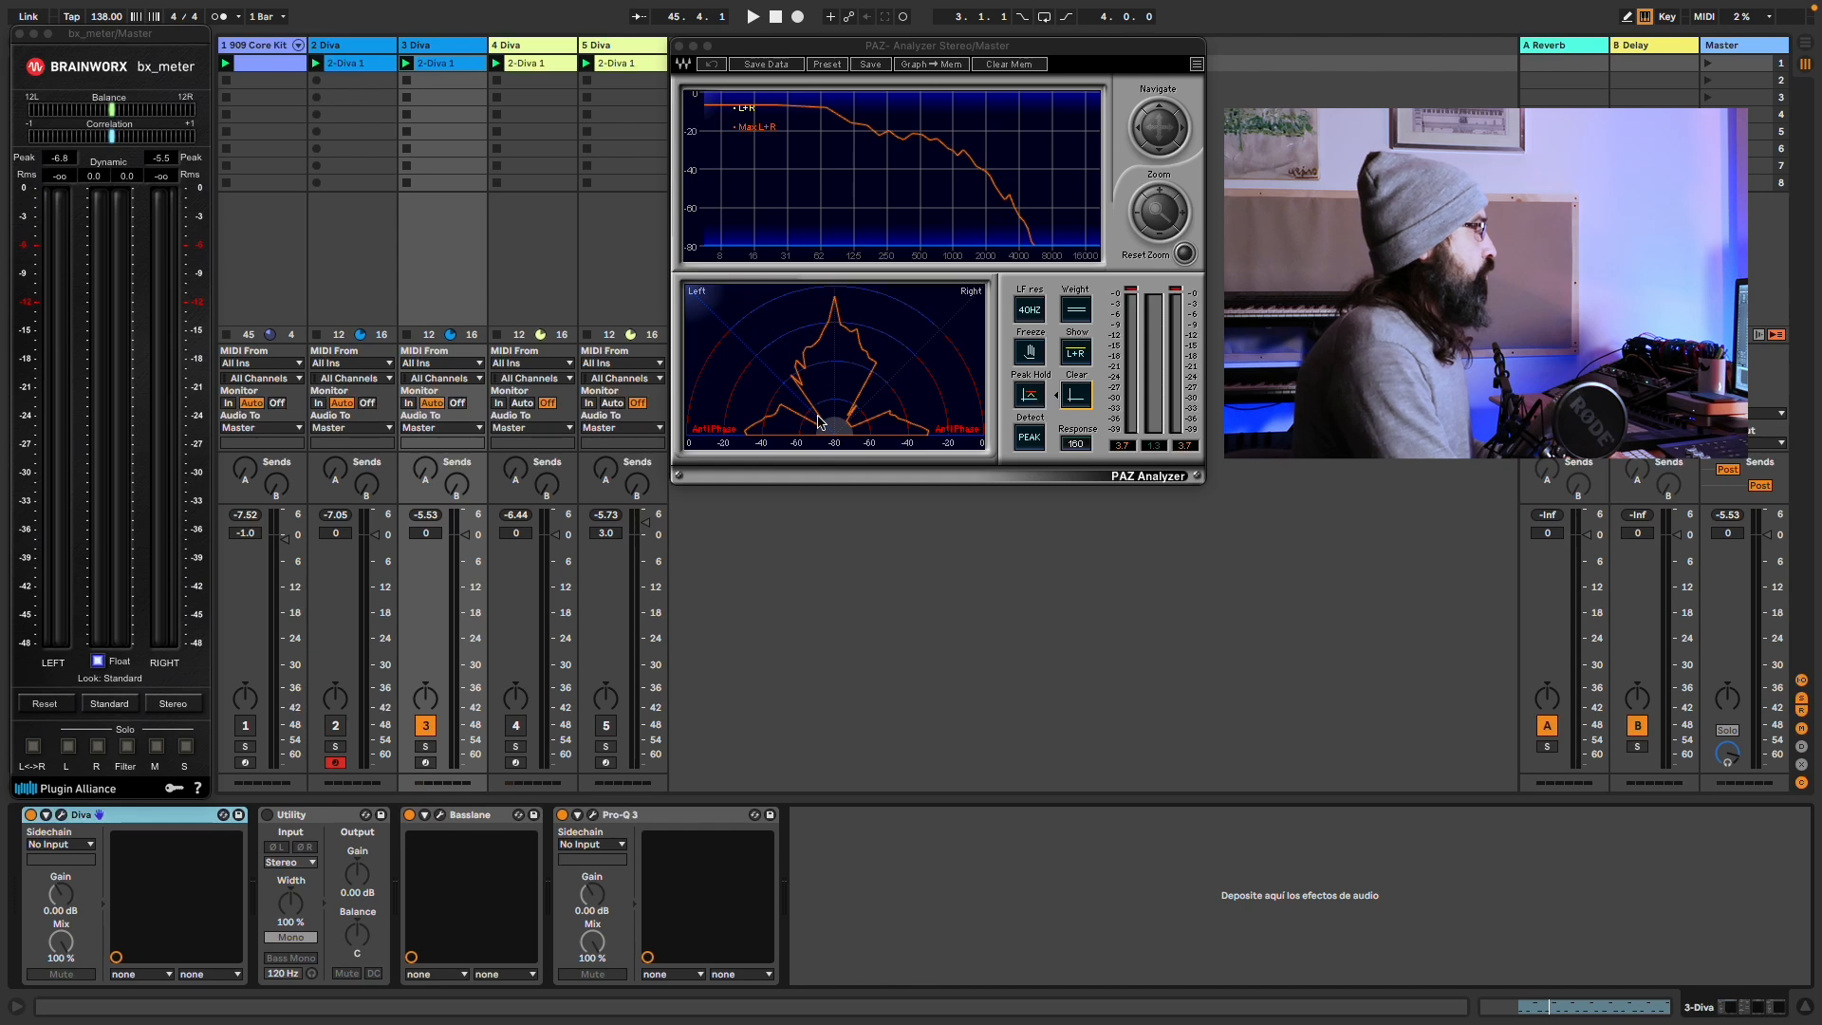
Restart playback with Diva track 2 unmuted alongside track 3 and the PAZ Analyzer's held peaks cleared.
{"action": "left_click", "coordinate": [334, 727]}
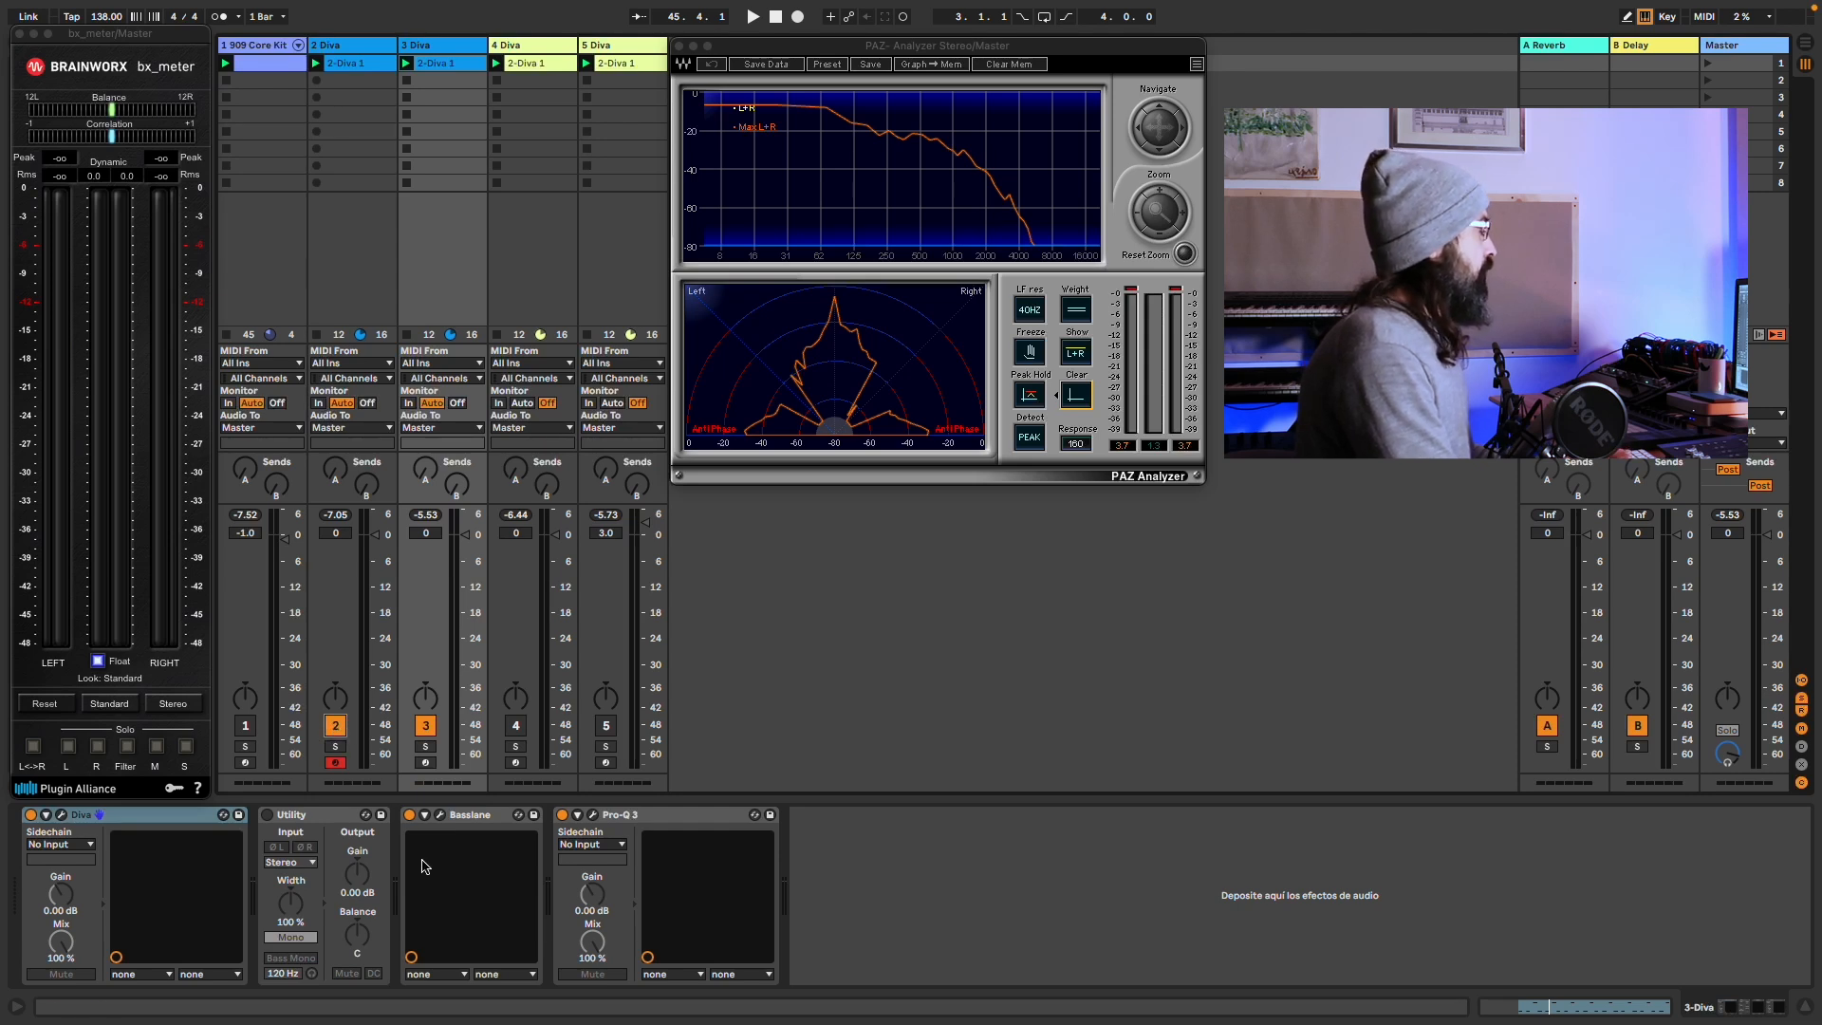
{"action": "left_click", "coordinate": [1082, 394]}
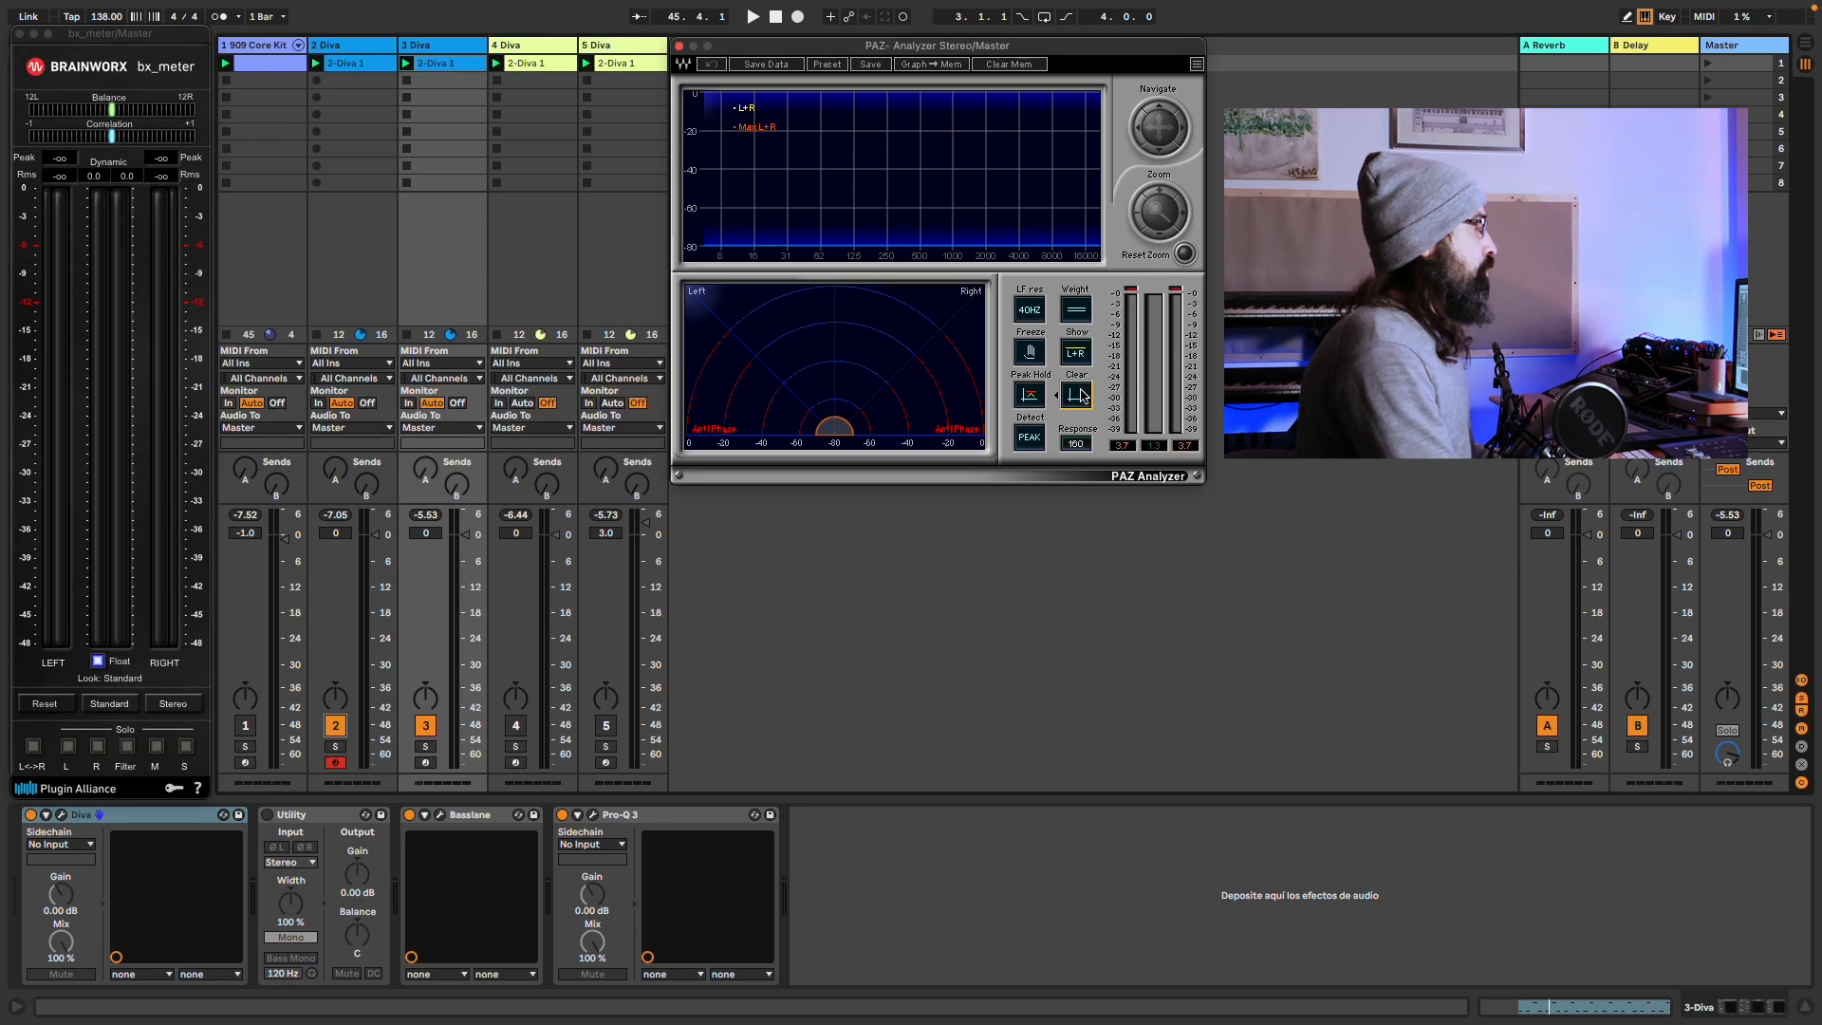
{"action": "key", "text": "space"}
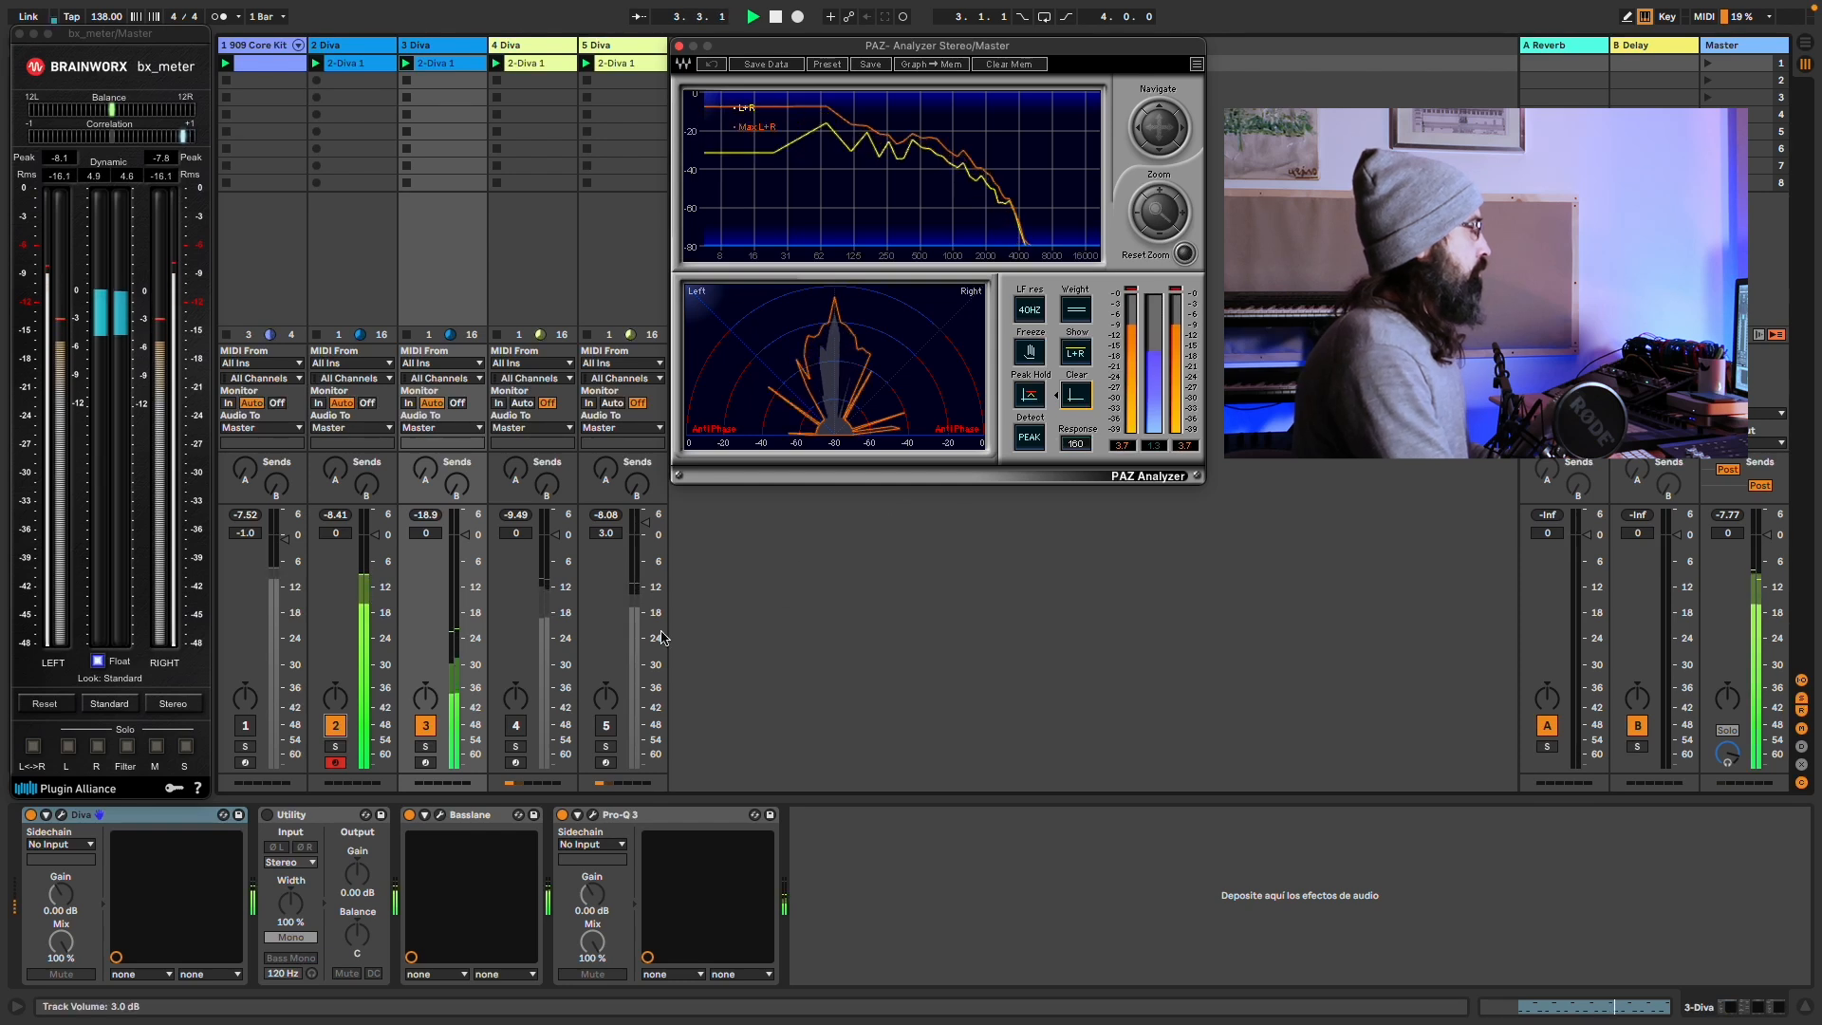
Slightly lower Basslane's Side Harmonics amount on Diva track 3 and clear the analyzer's held peaks.
{"action": "left_click", "coordinate": [441, 815]}
{"action": "left_click_drag", "start_coordinate": [852, 834], "coordinate": [853, 844]}
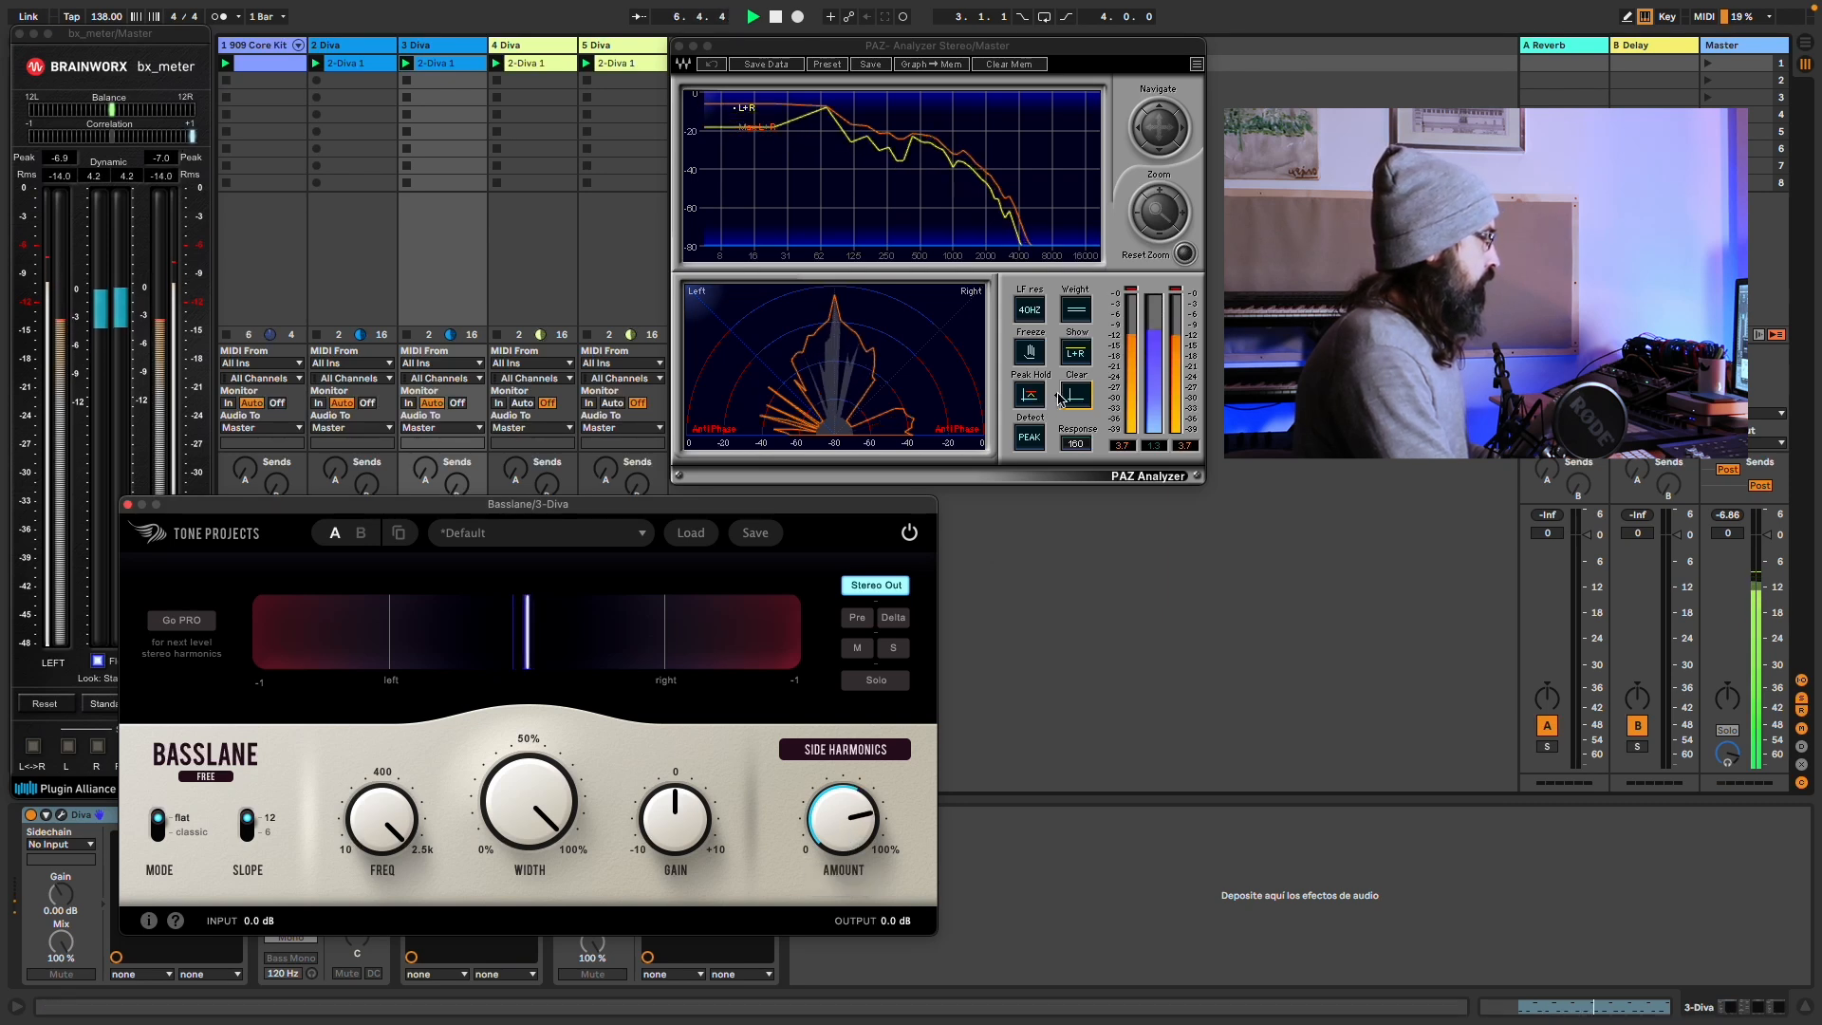
{"action": "left_click", "coordinate": [1075, 406]}
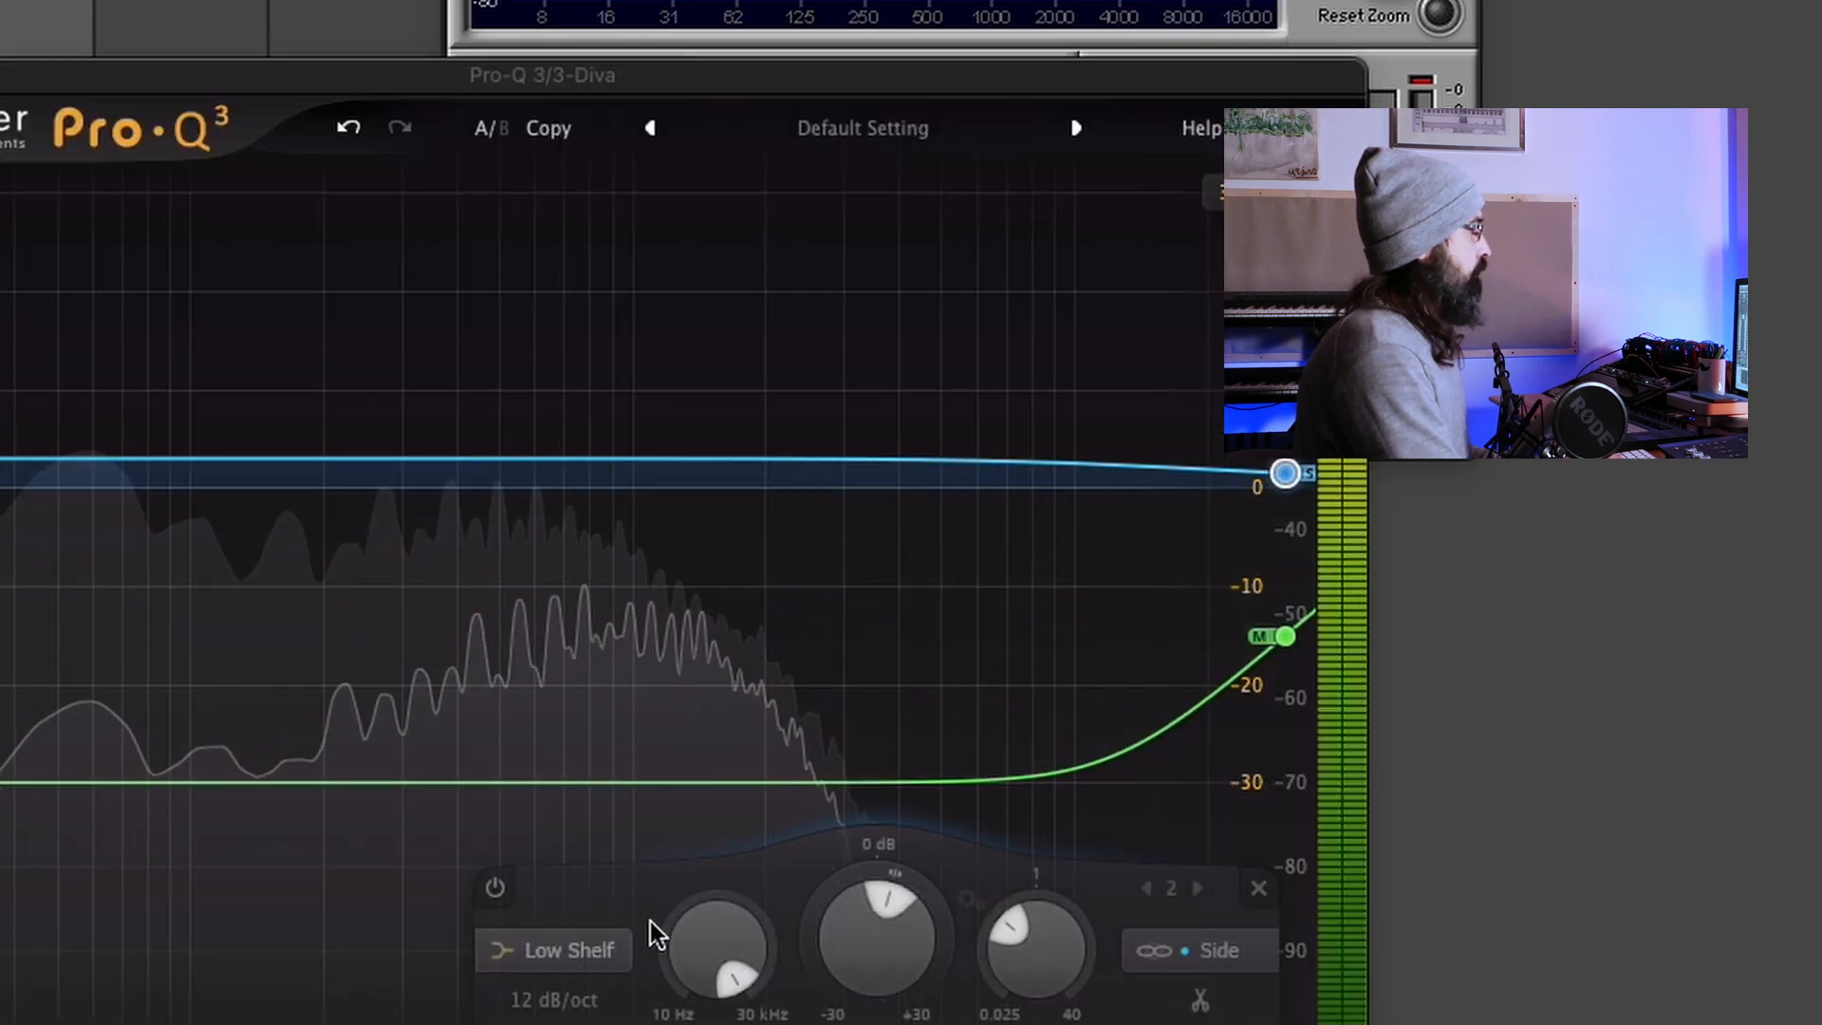
Set the gain of Pro-Q 3's side shelf to +1.30 dB and clear the analyzer's held peaks with the EQ window moved below it.
{"action": "left_click_drag", "start_coordinate": [1038, 74], "coordinate": [756, 419]}
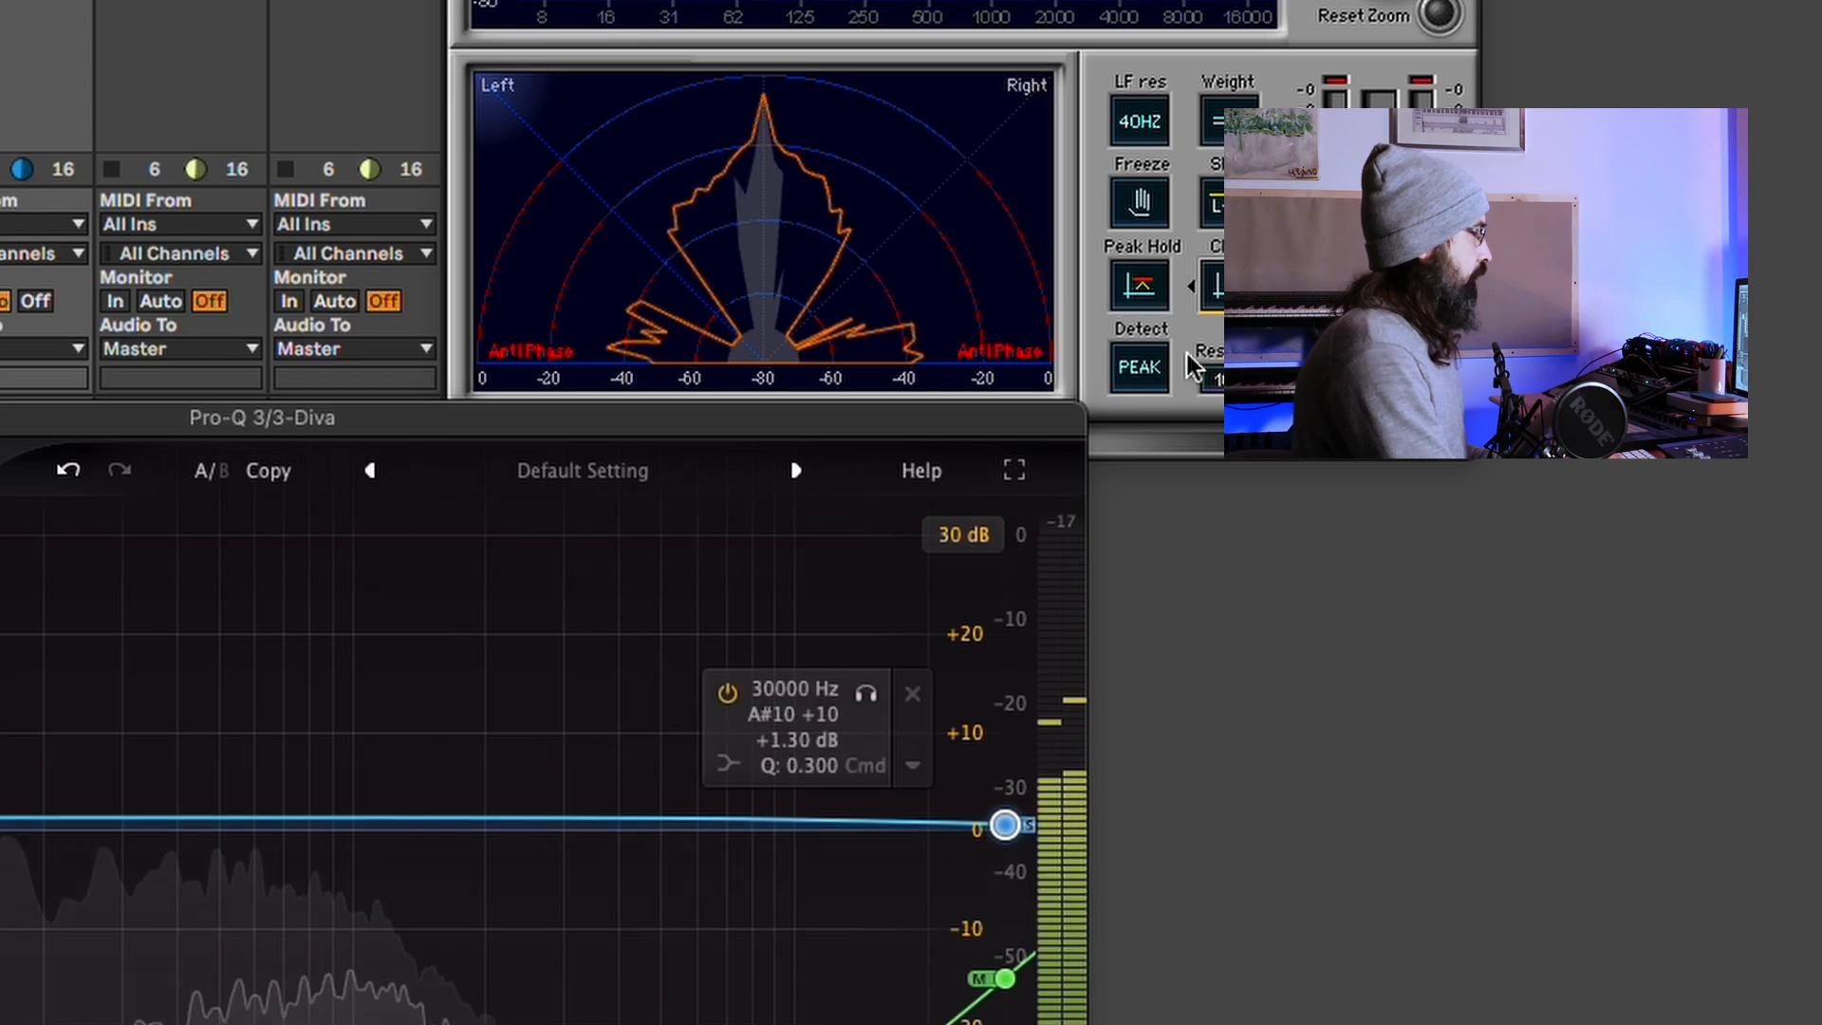
{"action": "left_click", "coordinate": [1228, 287]}
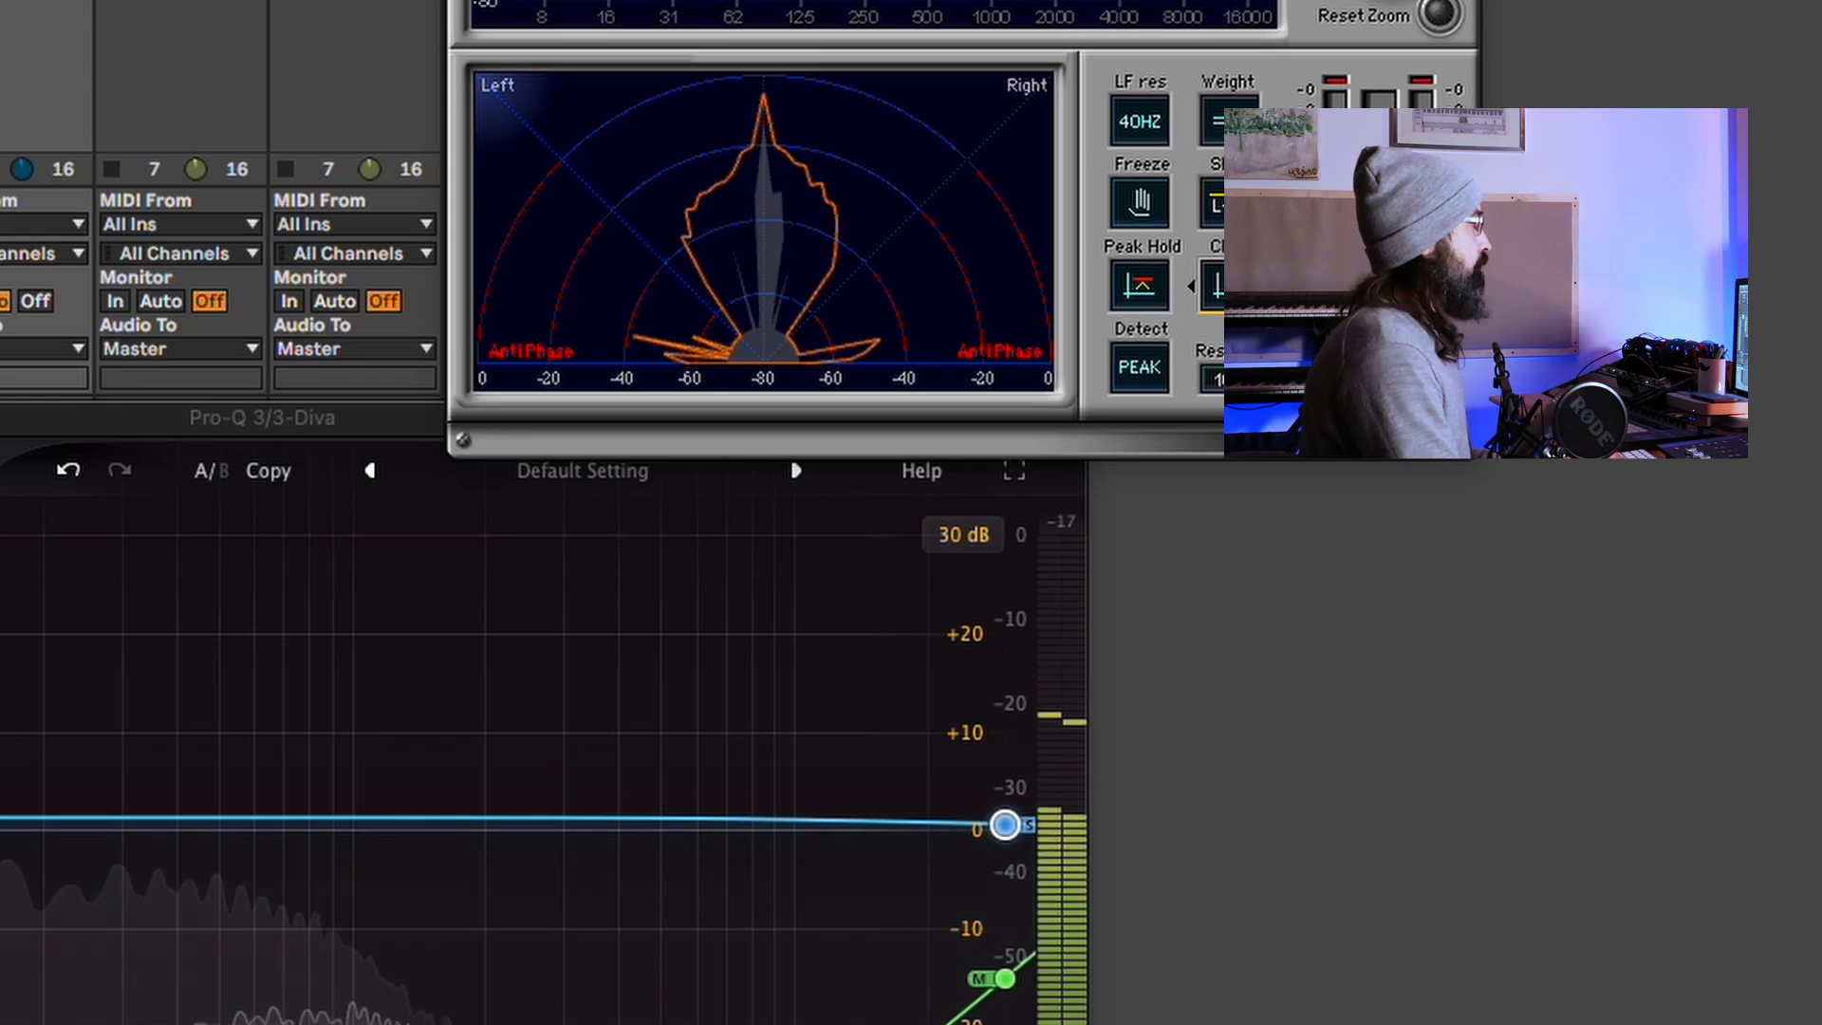
{"action": "key", "text": "super+w"}
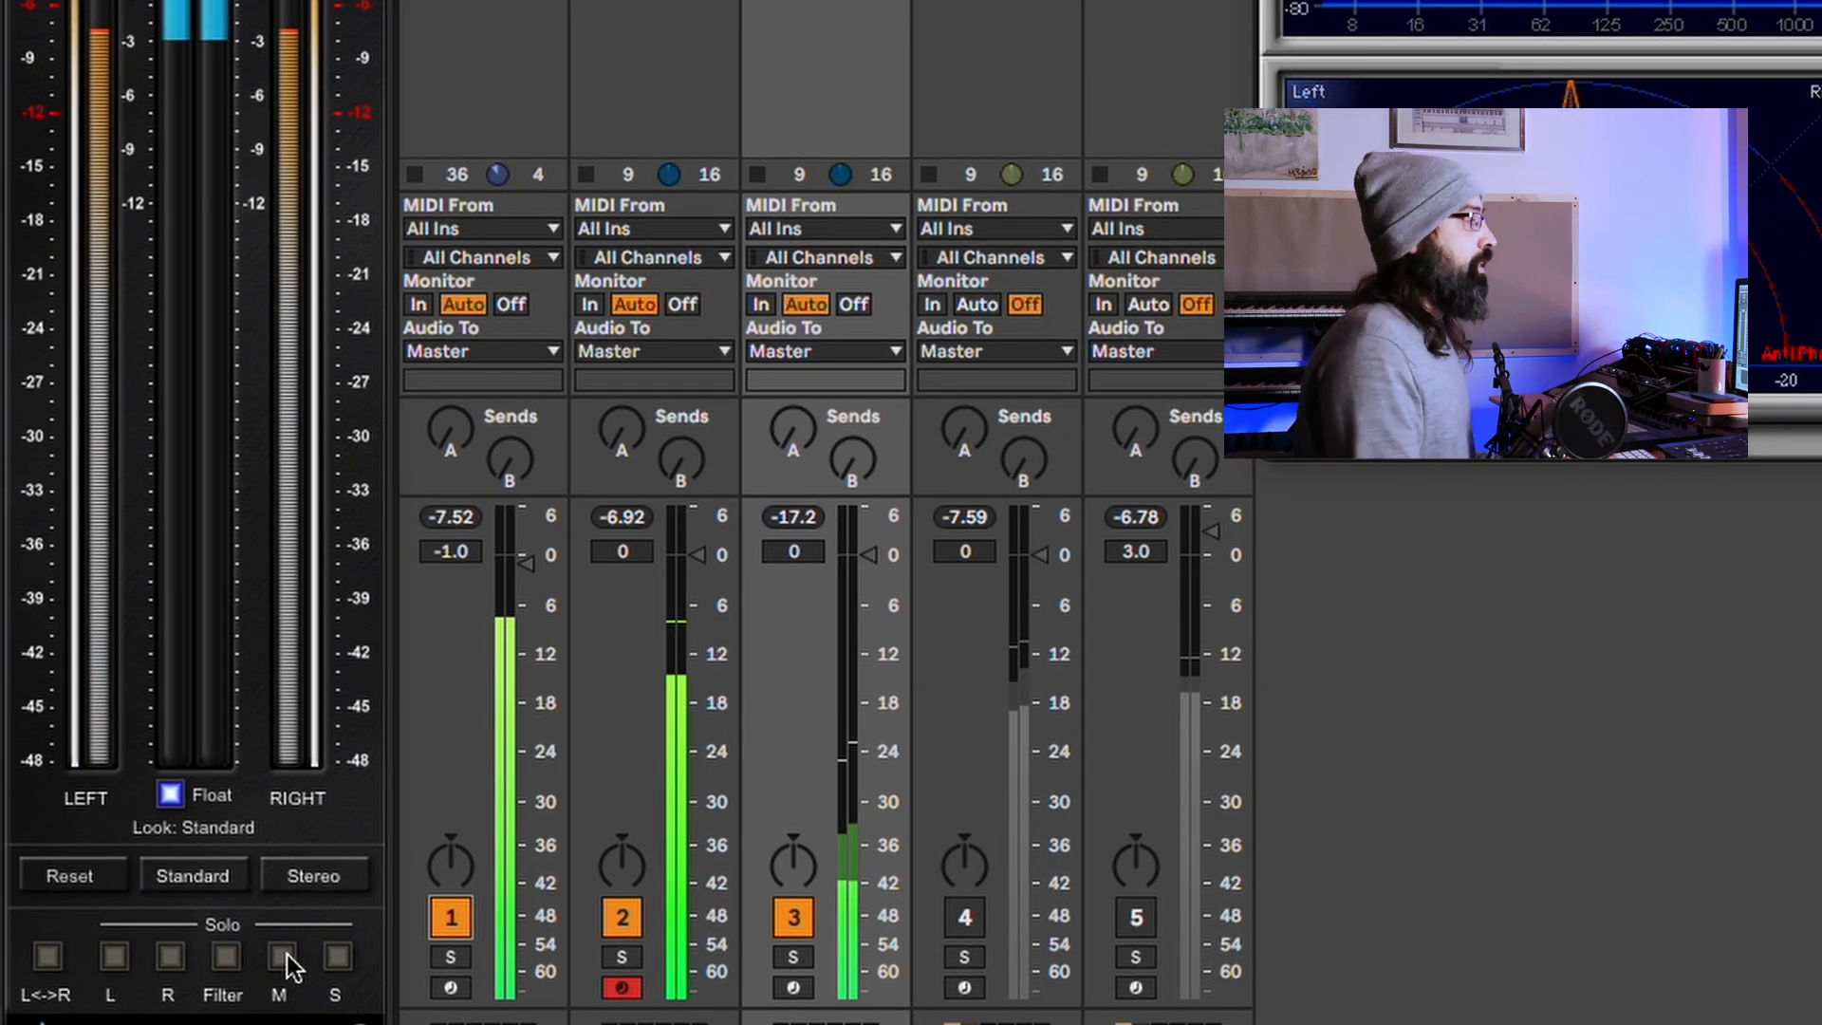
Solo the mid channel in bx_meter to check the kick and both bass layers in mono.
{"action": "left_click", "coordinate": [282, 956]}
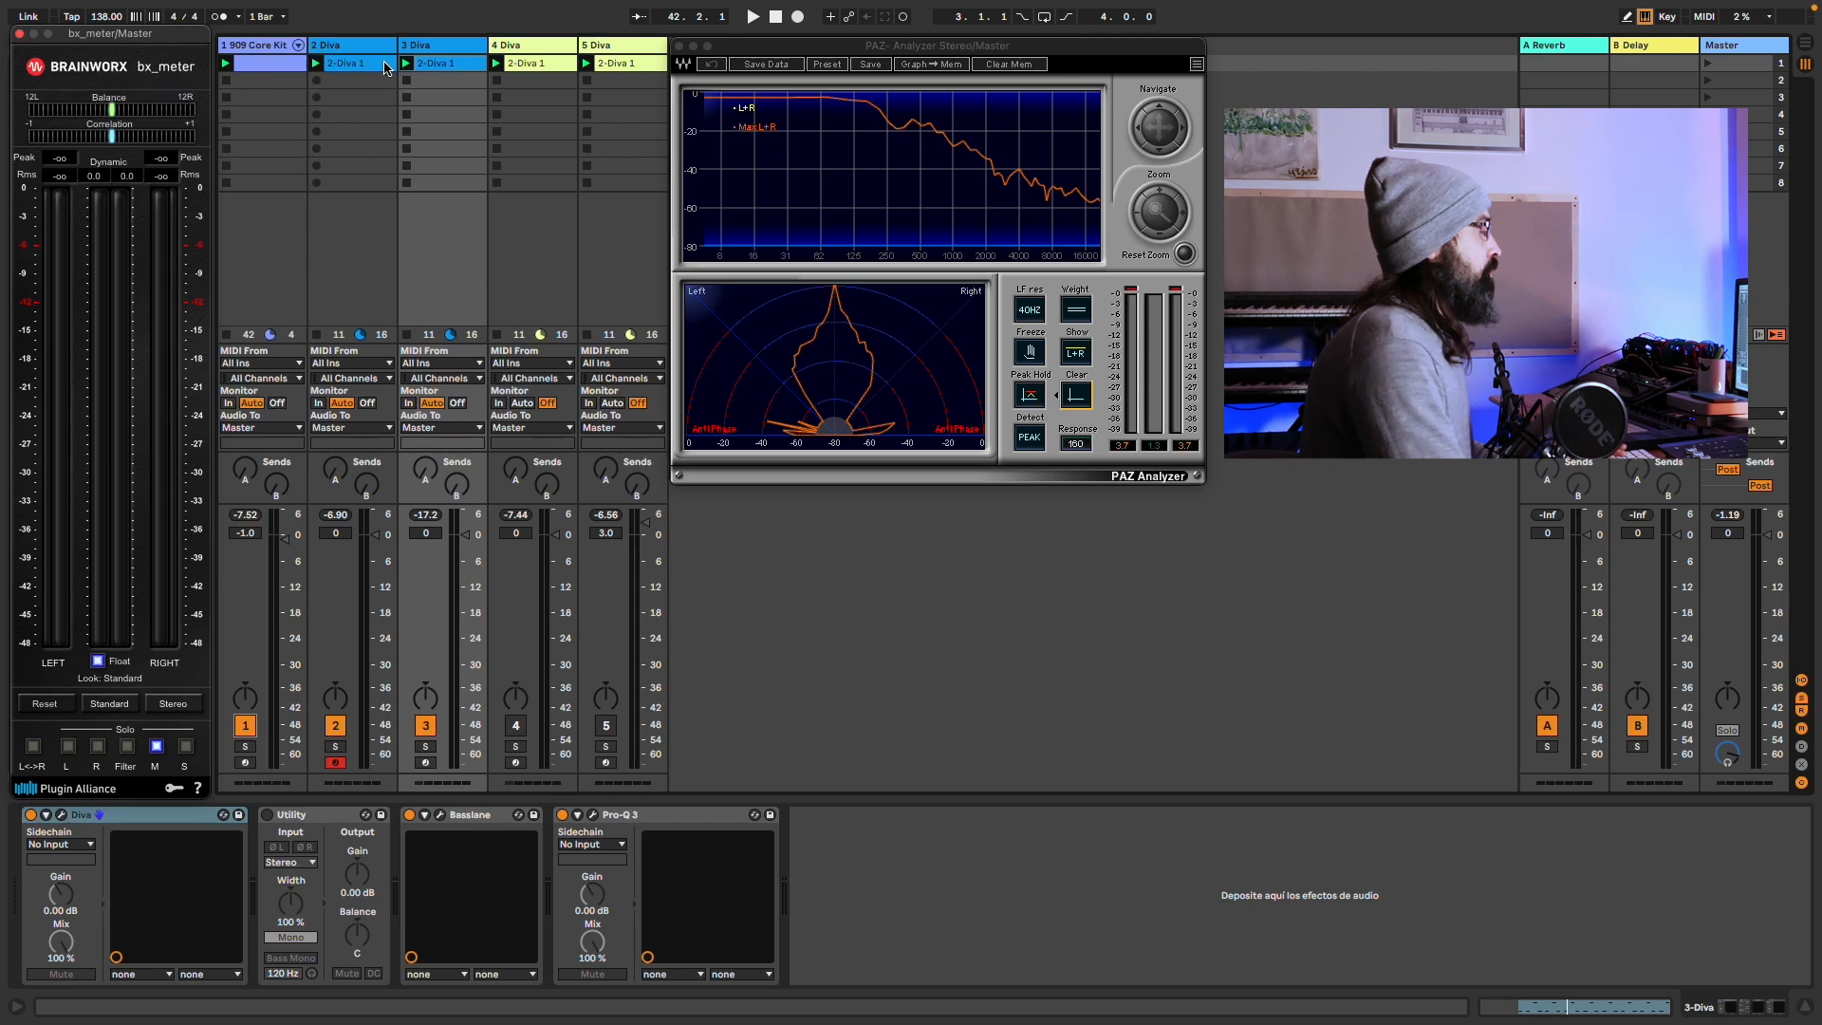
Mute Diva tracks 2 and 3 and the 909 kick, and play Diva track 4 alone with the PAZ Analyzer's held peaks cleared.
{"action": "left_click", "coordinate": [343, 726]}
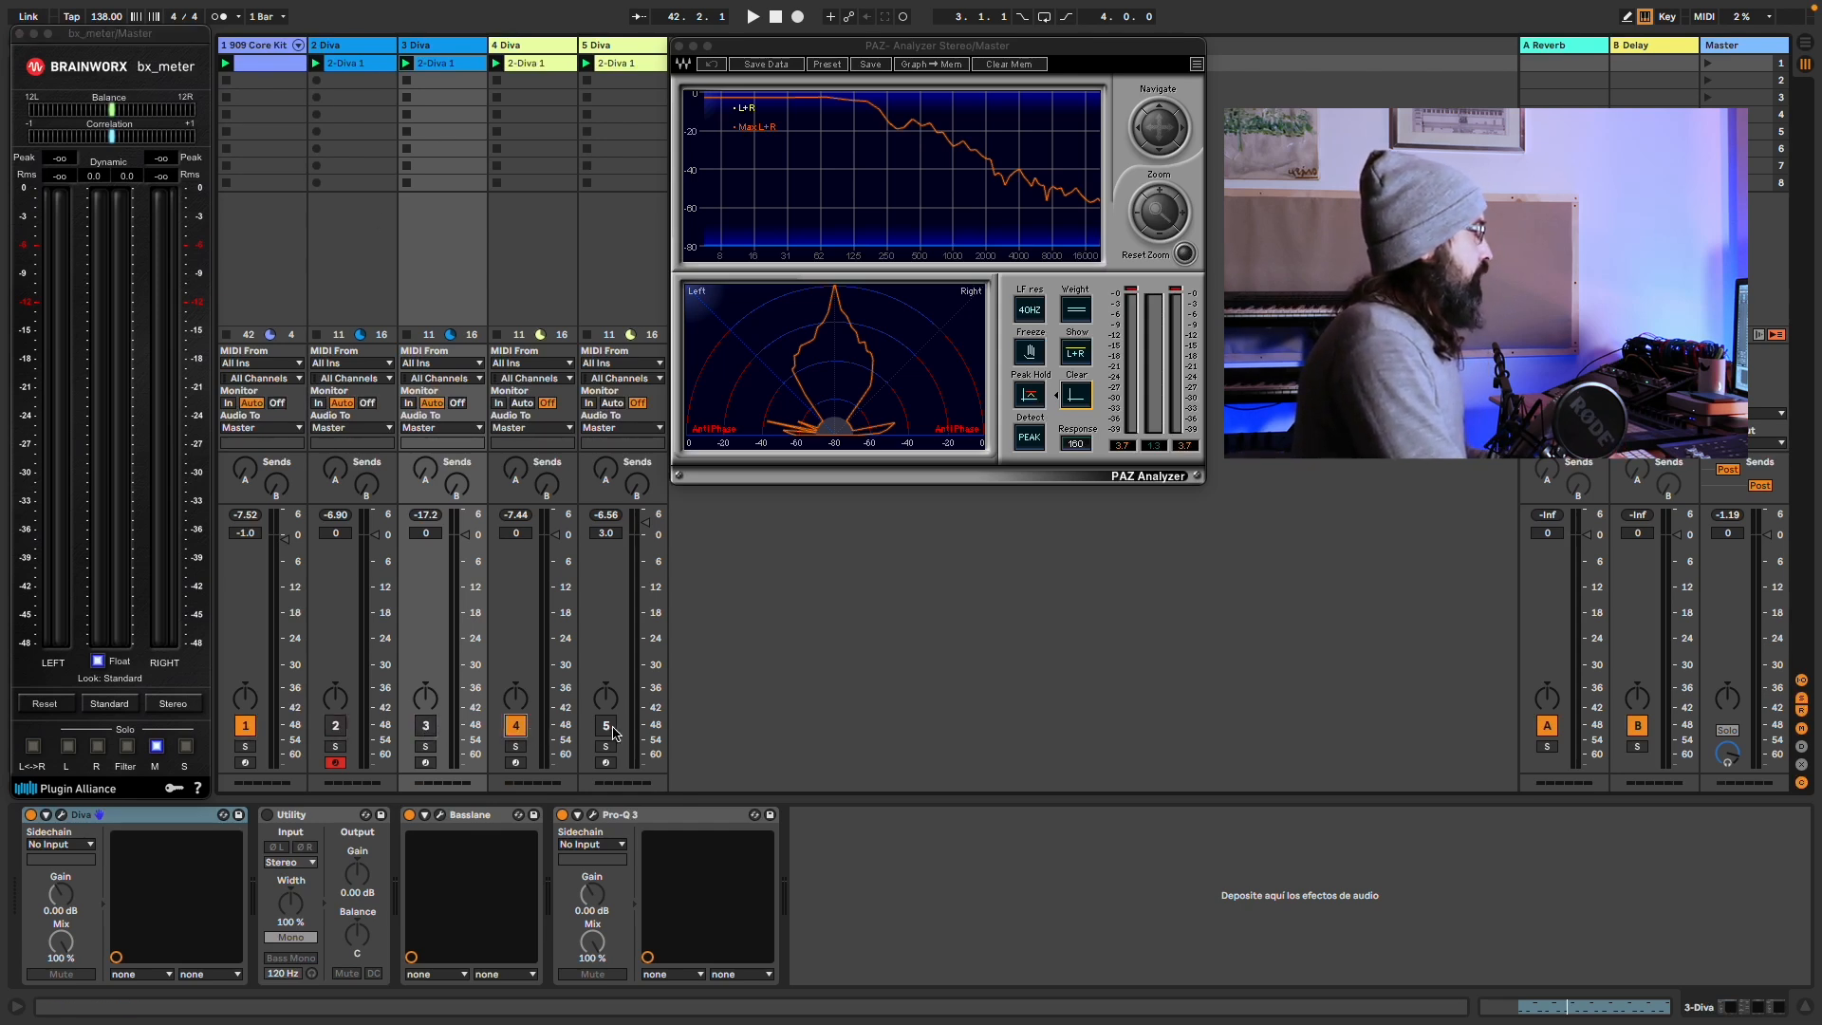
{"action": "left_click", "coordinate": [539, 48]}
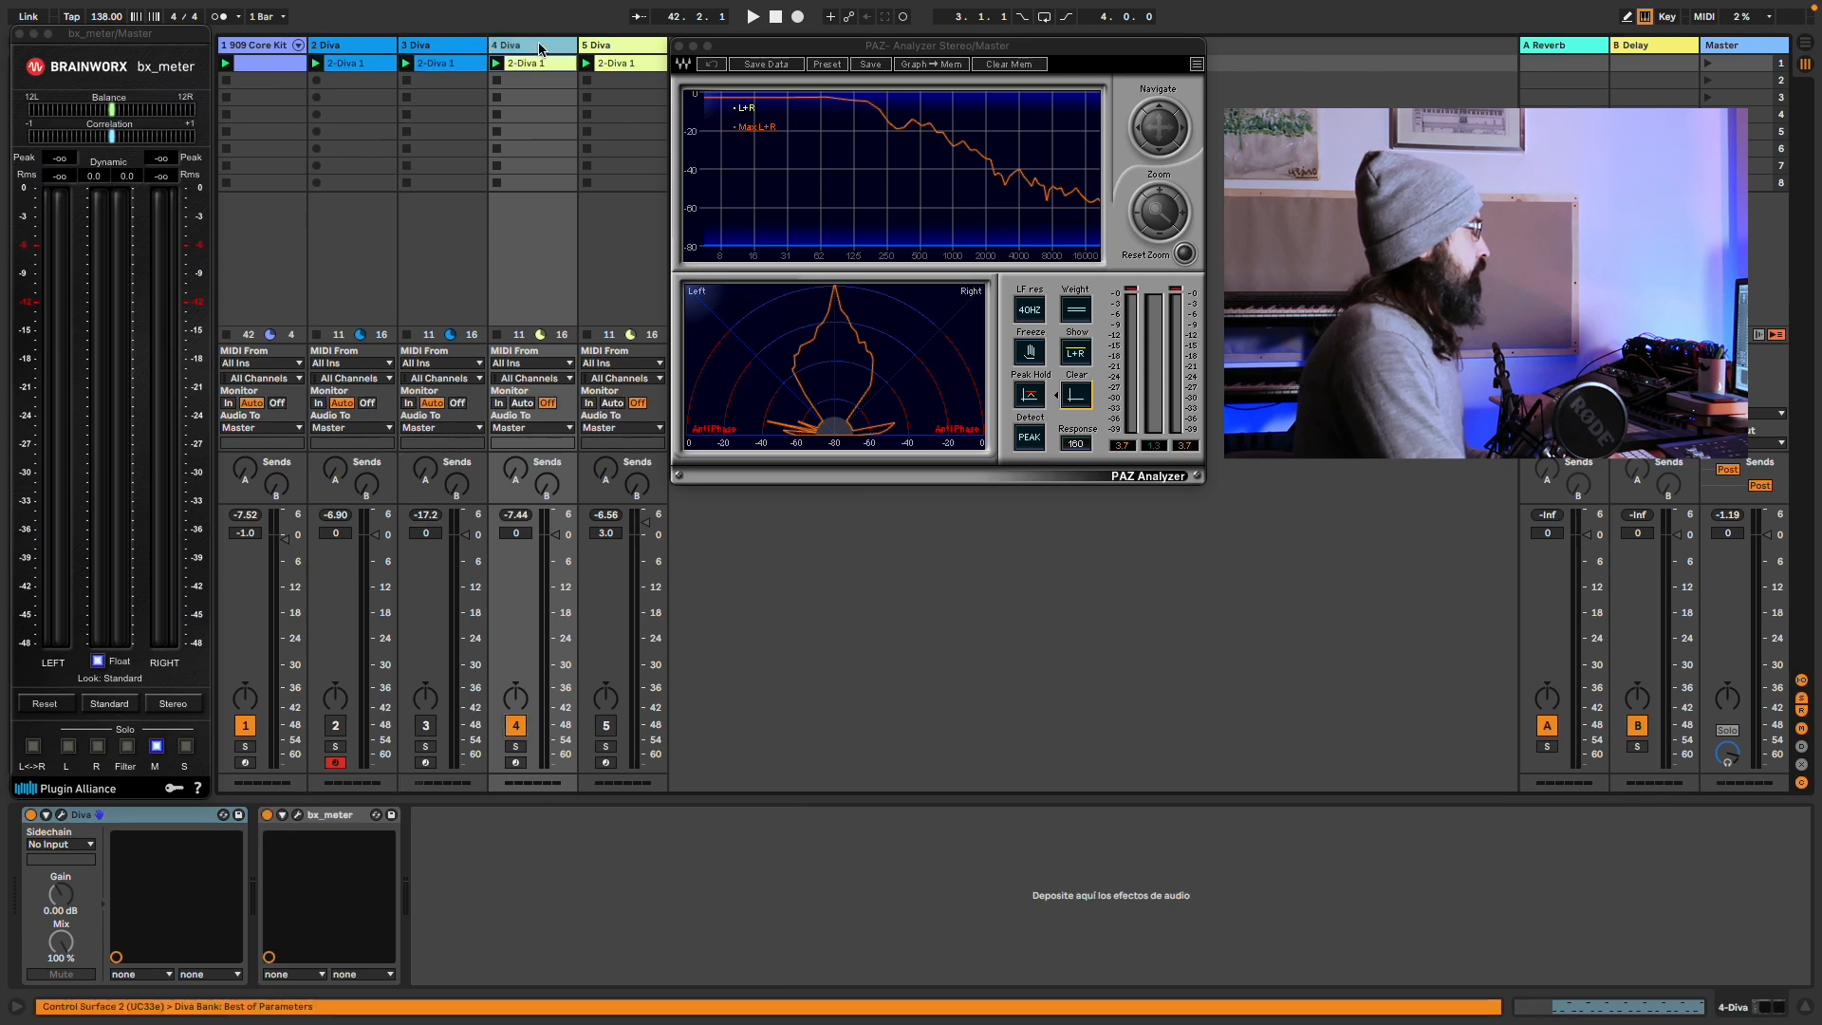
{"action": "left_click", "coordinate": [1082, 405]}
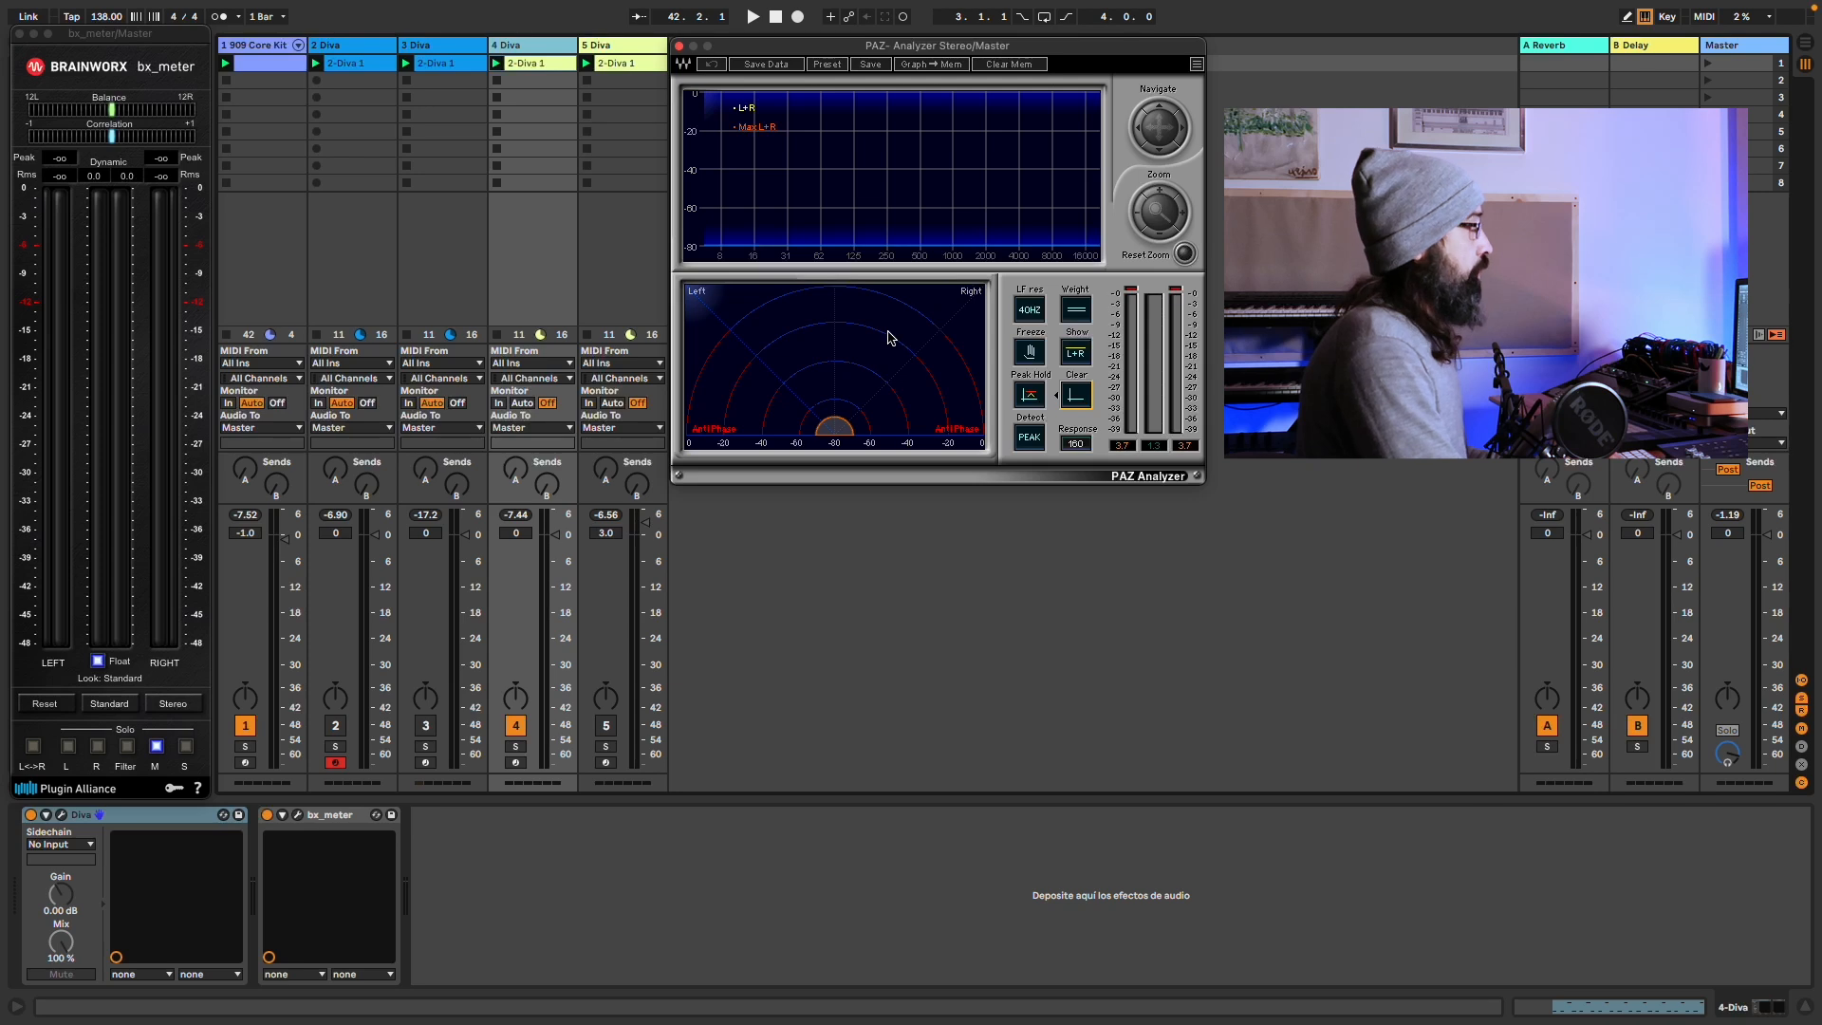
{"action": "left_click", "coordinate": [246, 726]}
{"action": "key", "text": "space"}
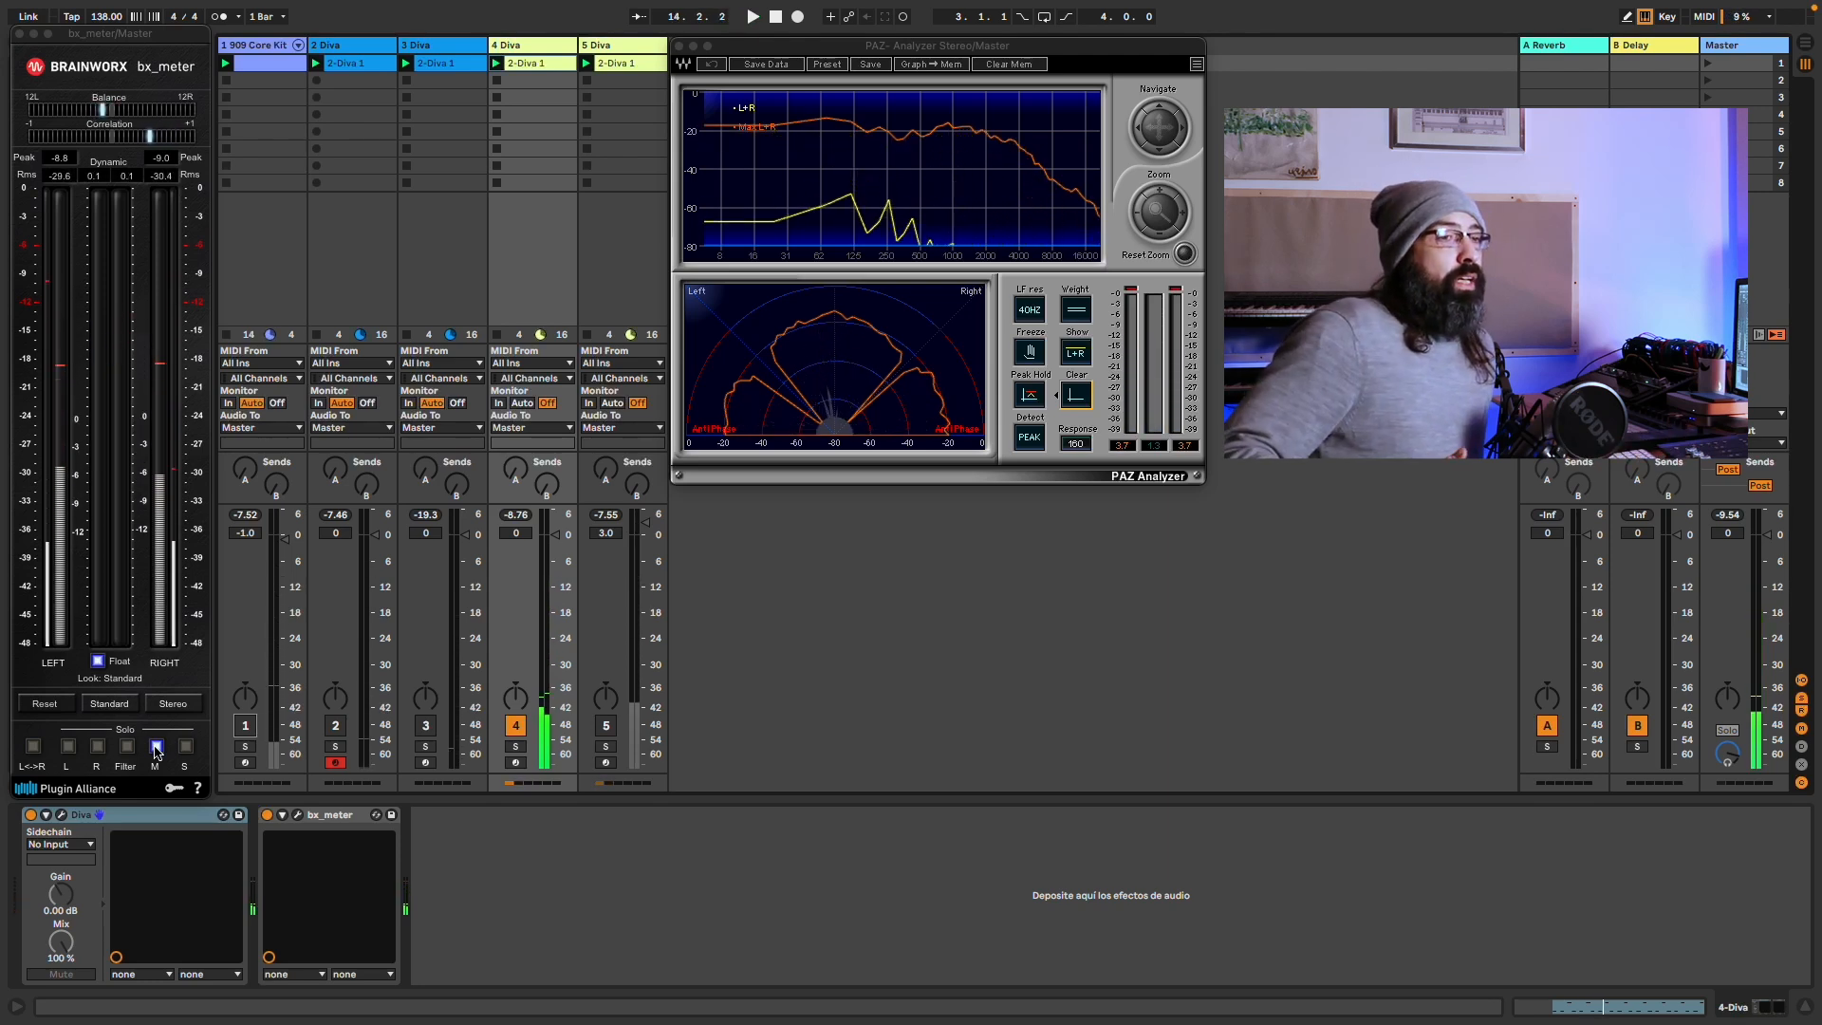
Compare Diva track 4 in stereo and mono by toggling bx_meter's mid solo during playback, leaving the solo off.
{"action": "left_click", "coordinate": [157, 748]}
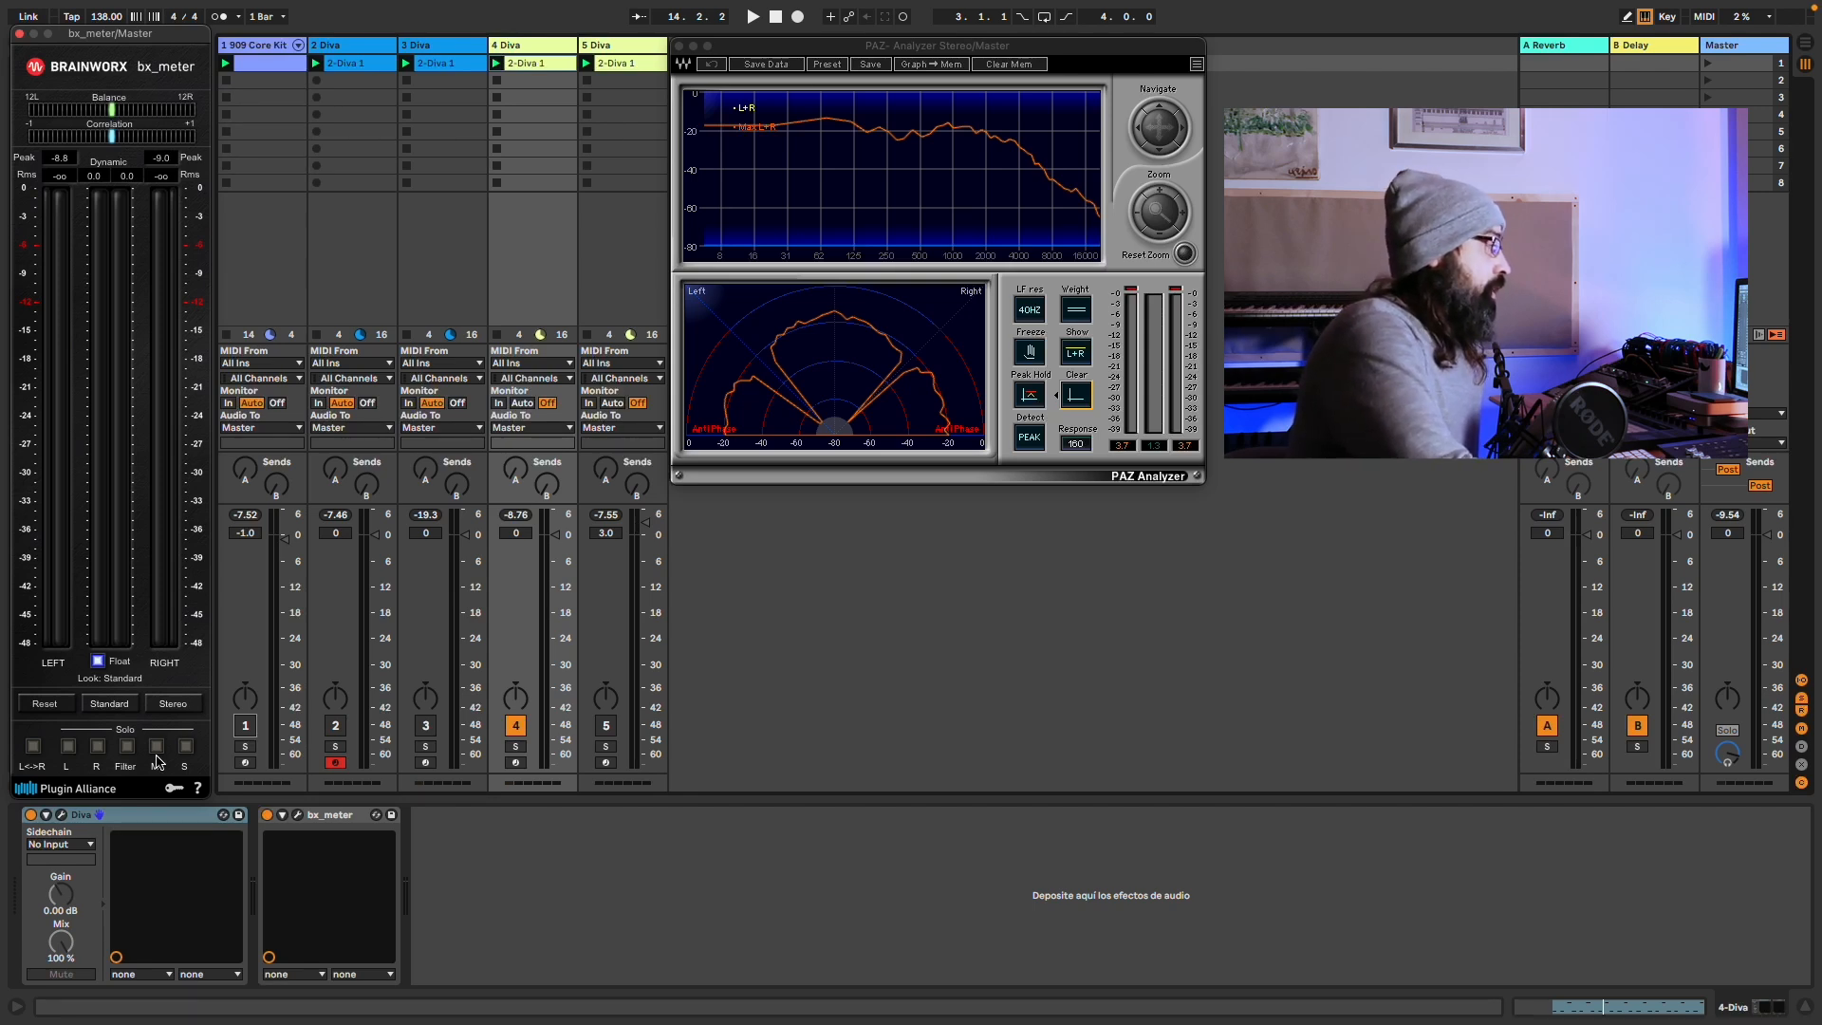
{"action": "key", "text": "space"}
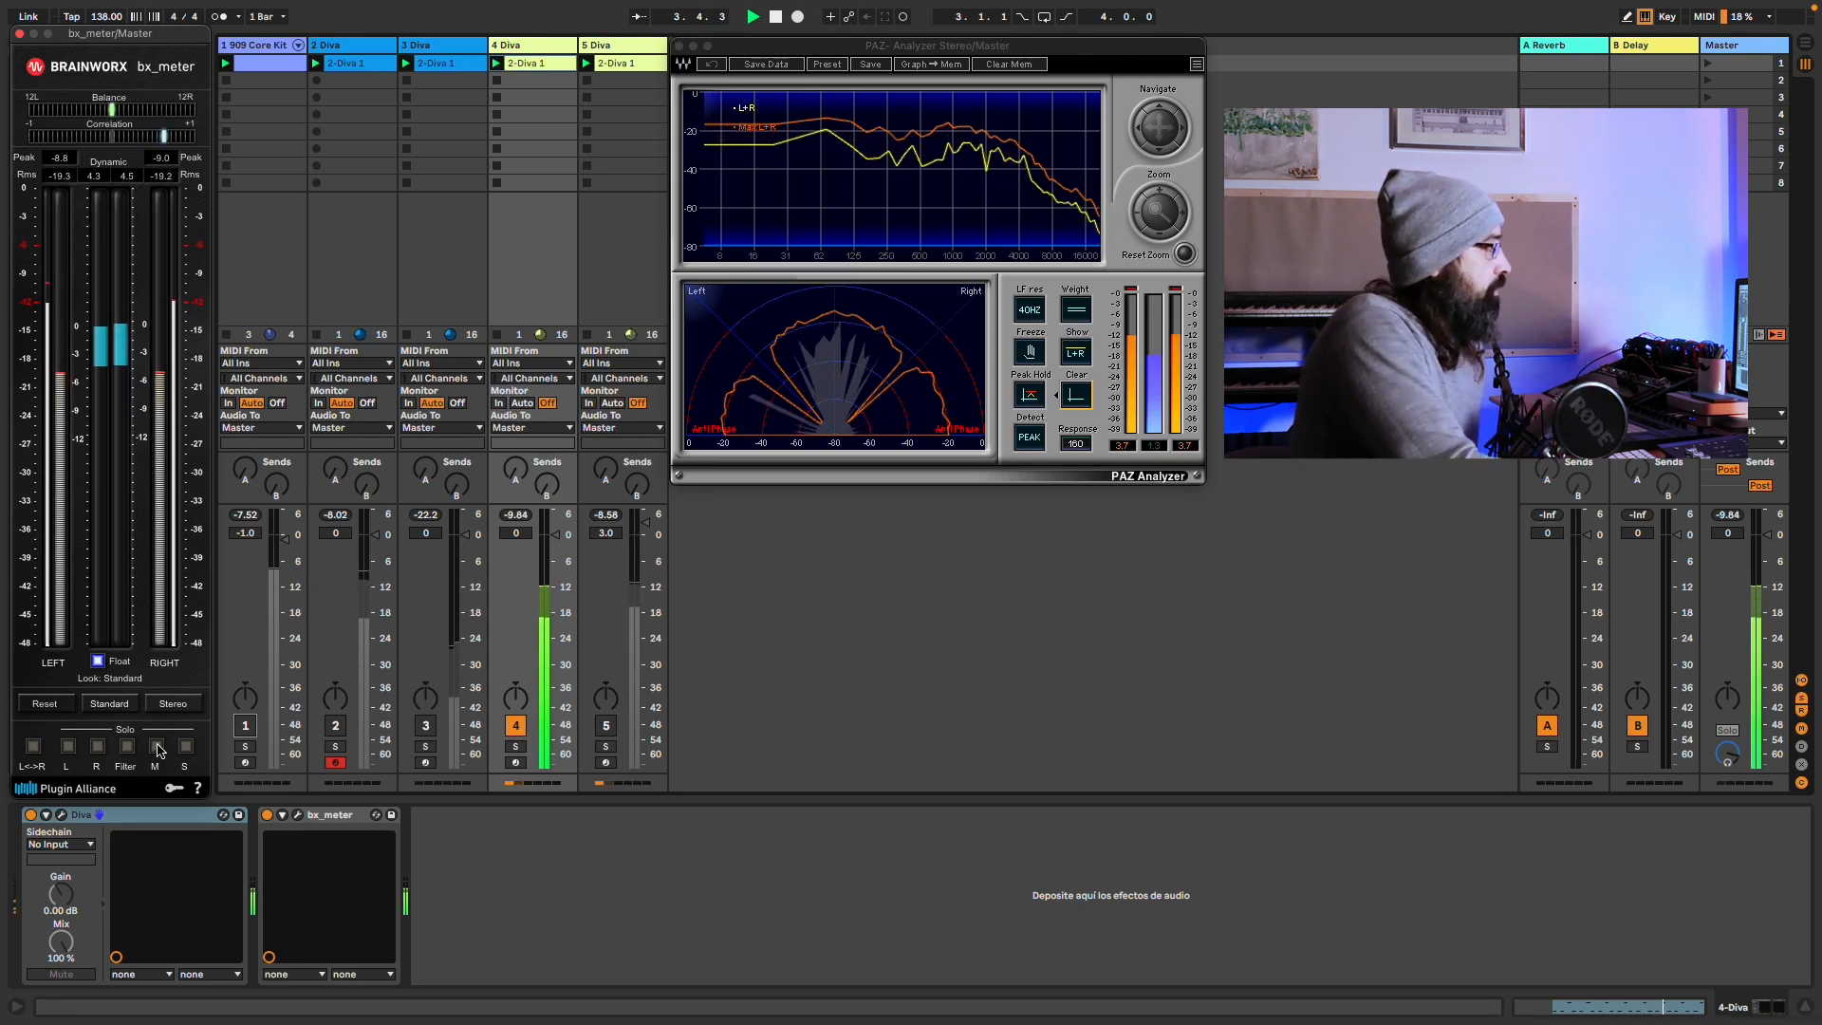
{"action": "left_click", "coordinate": [157, 747]}
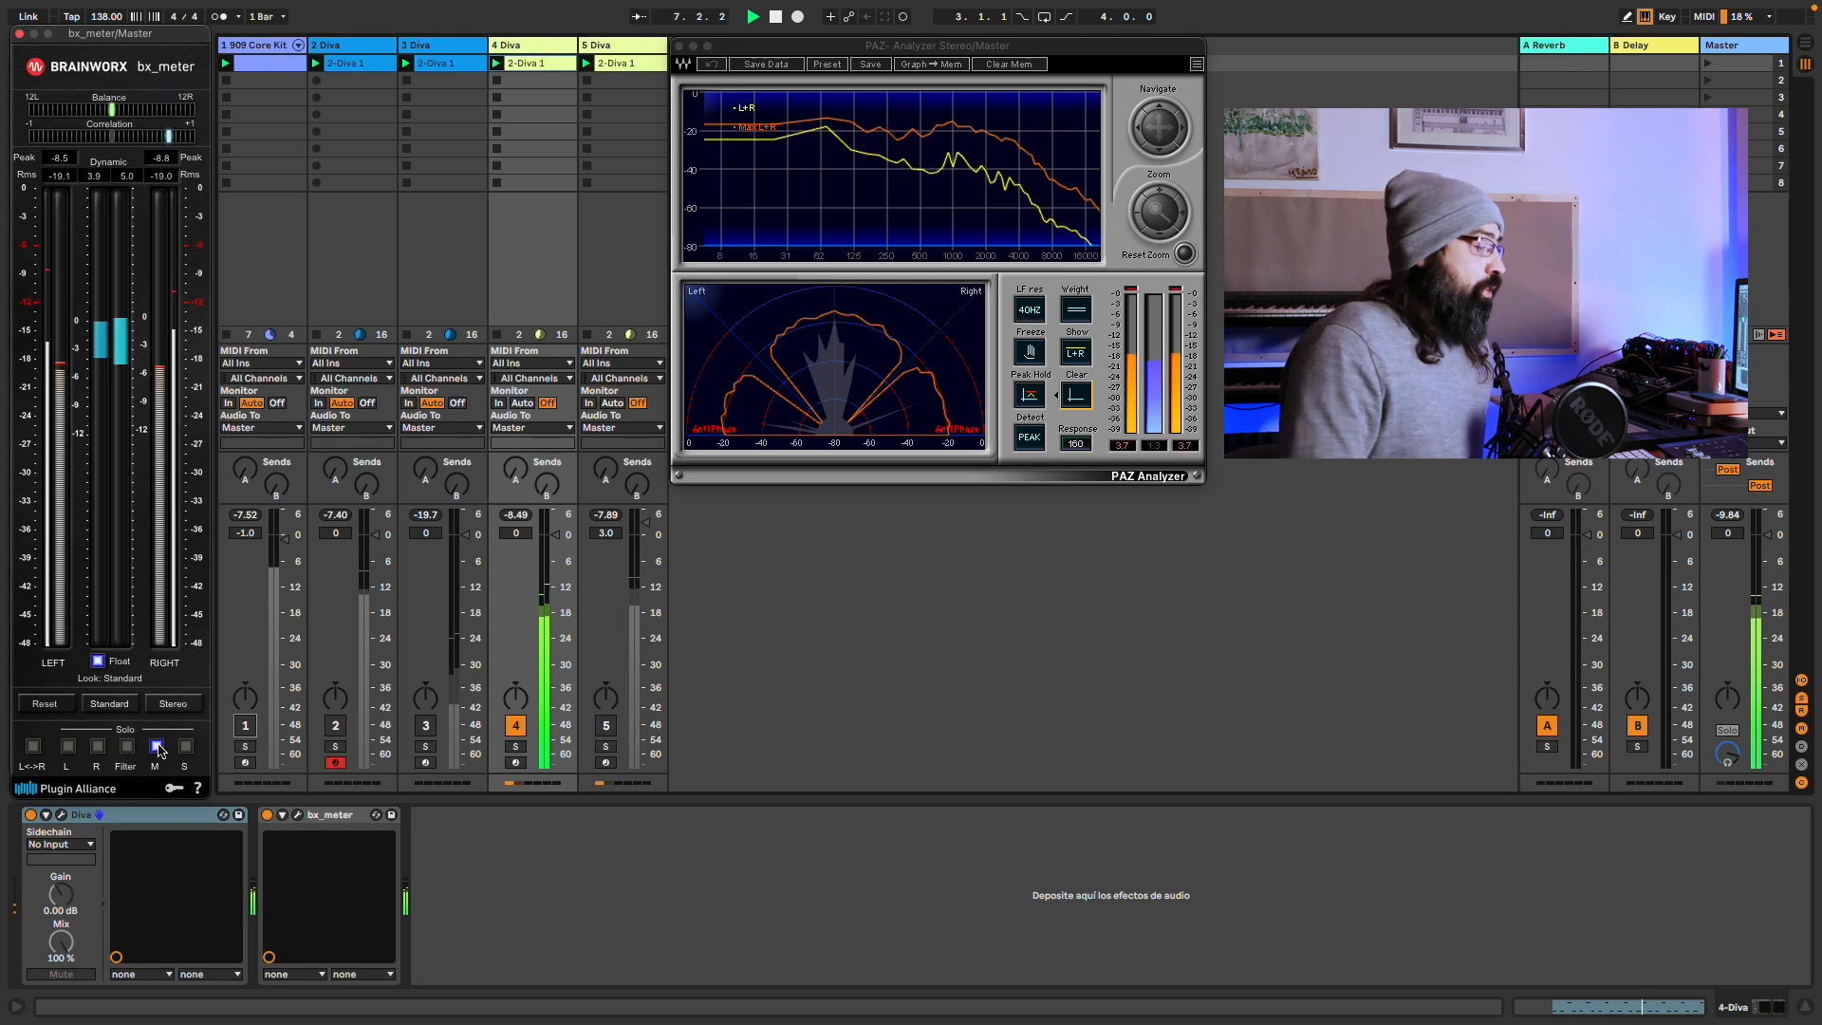
{"action": "left_click", "coordinate": [157, 747]}
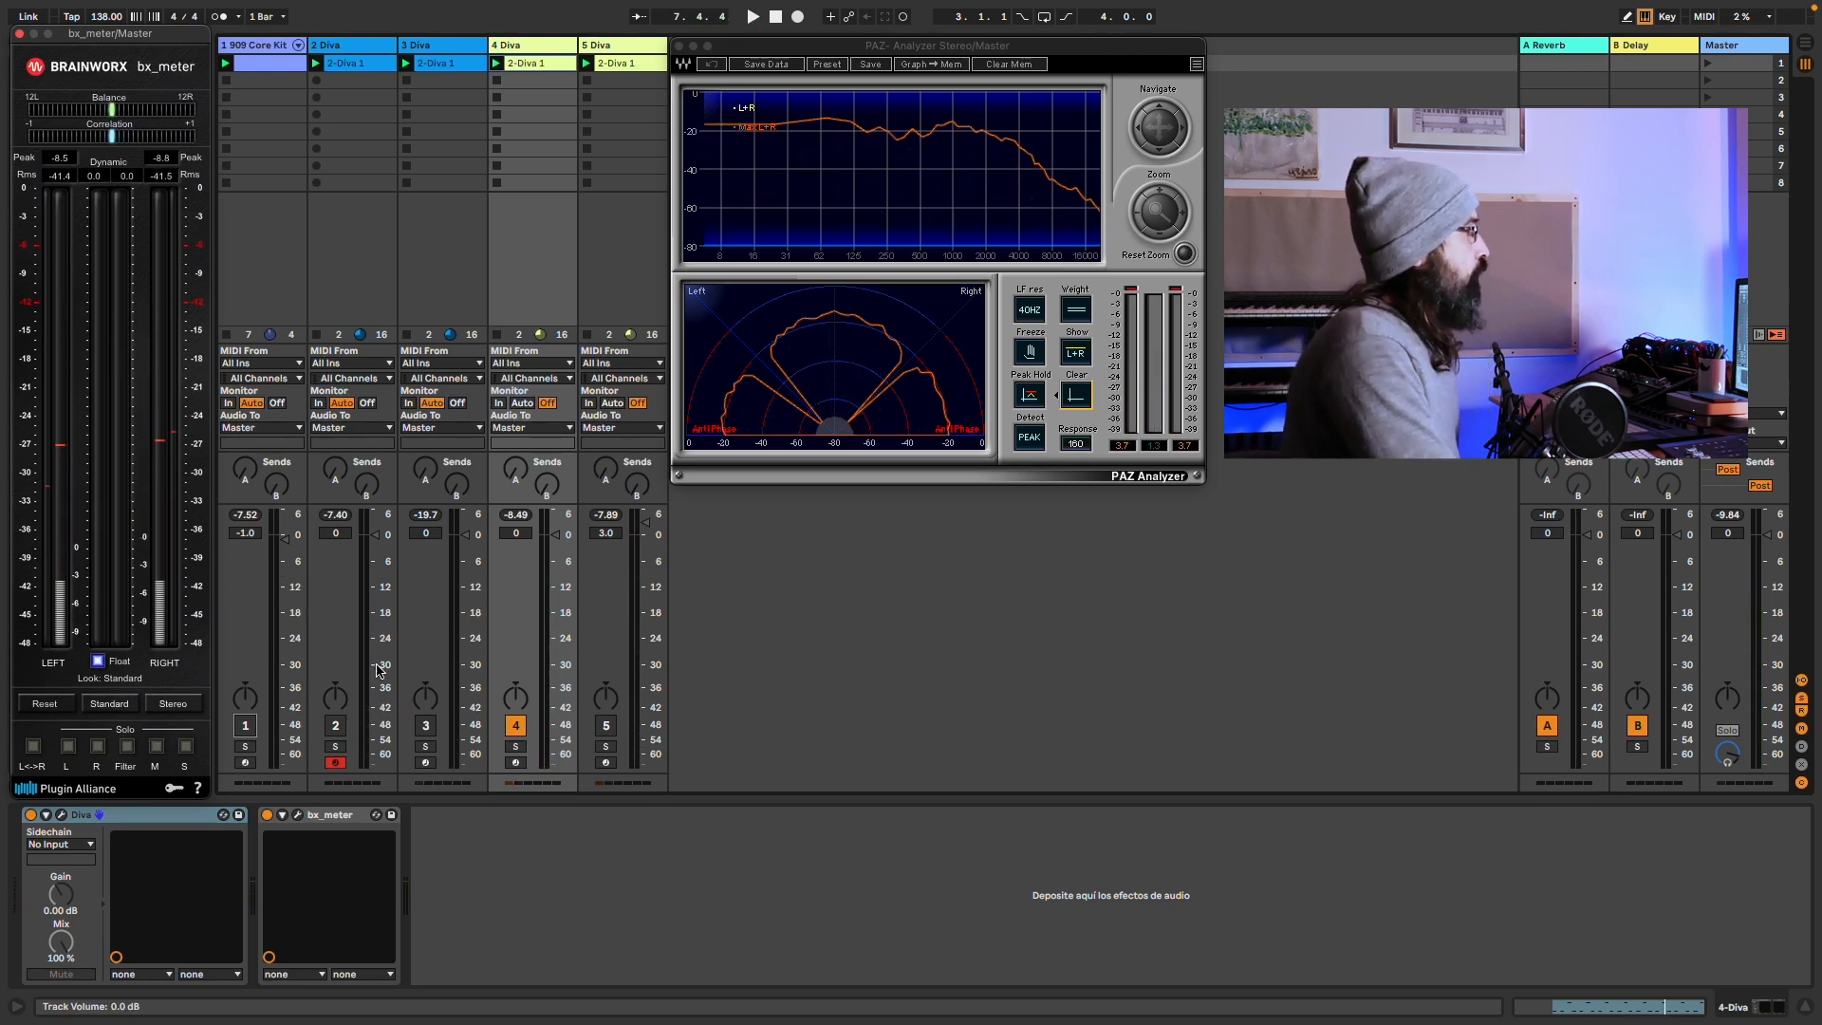
Unmute Diva track 5 and fade it in from silence to 4.5 dB during playback, with the PAZ Analyzer's held peaks cleared.
{"action": "left_click", "coordinate": [616, 49]}
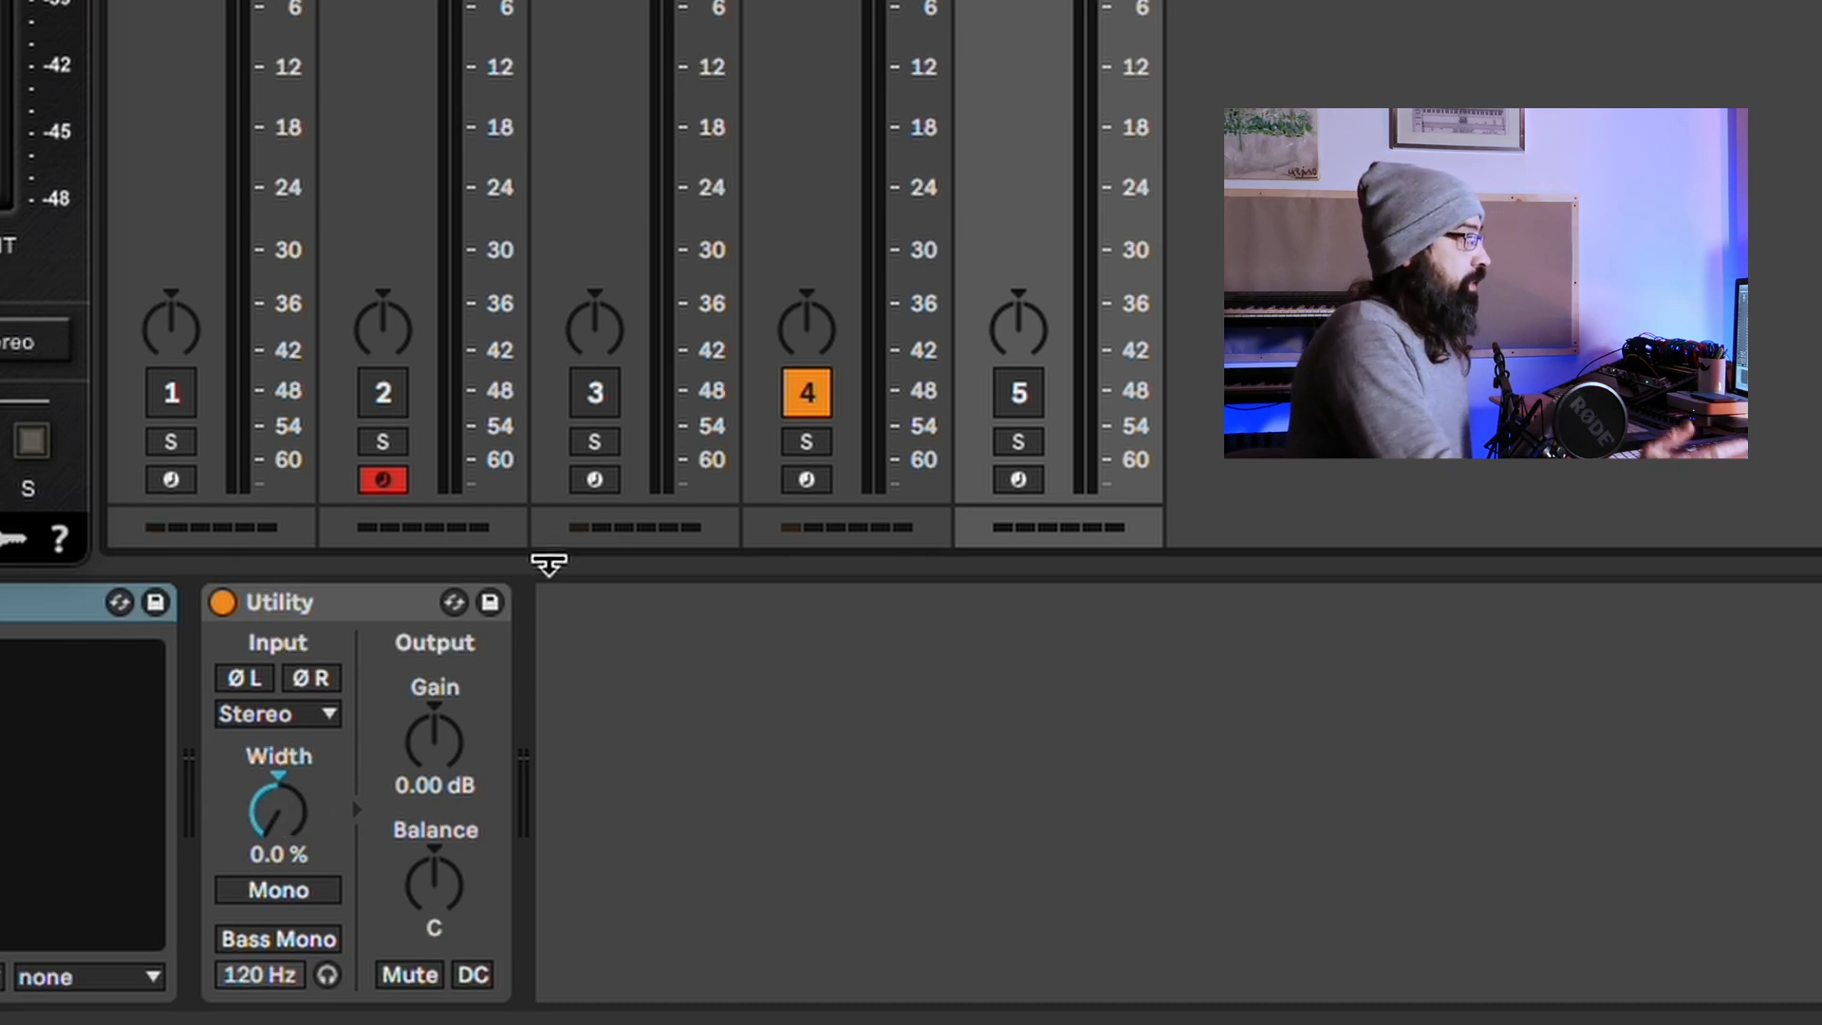
{"action": "left_click", "coordinate": [995, 393]}
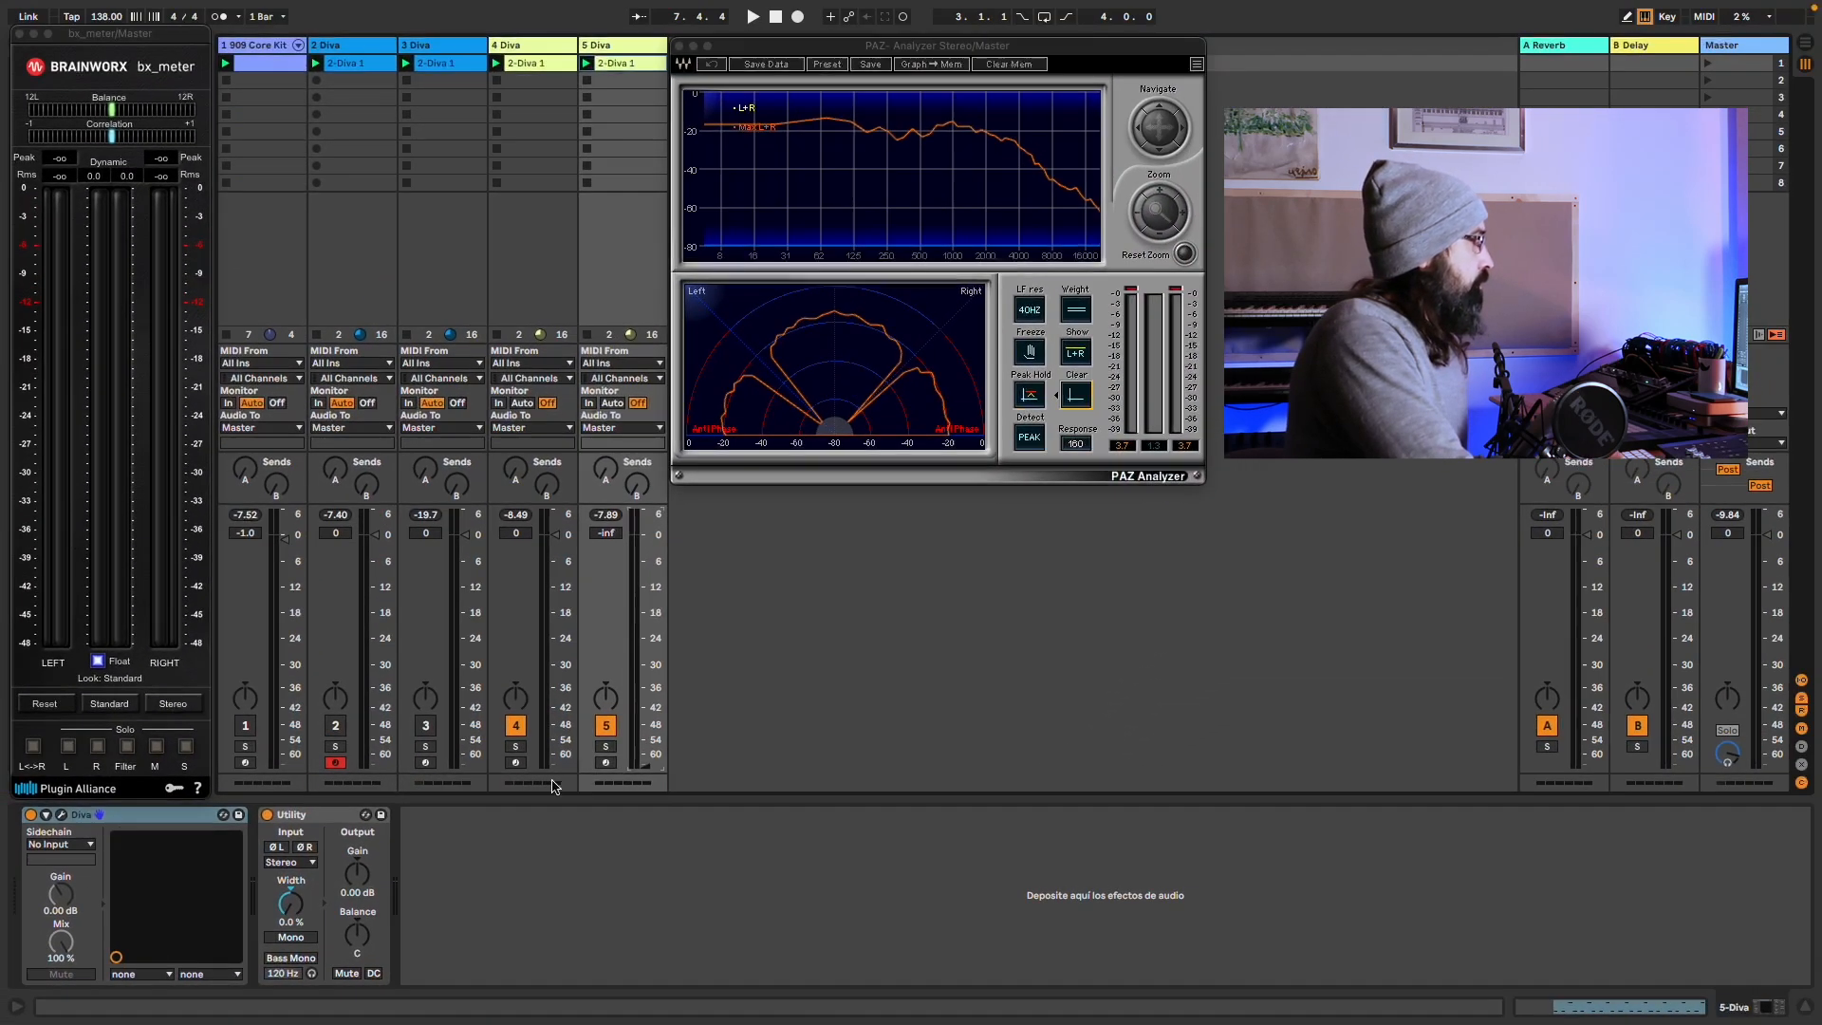
{"action": "left_click", "coordinate": [1064, 406]}
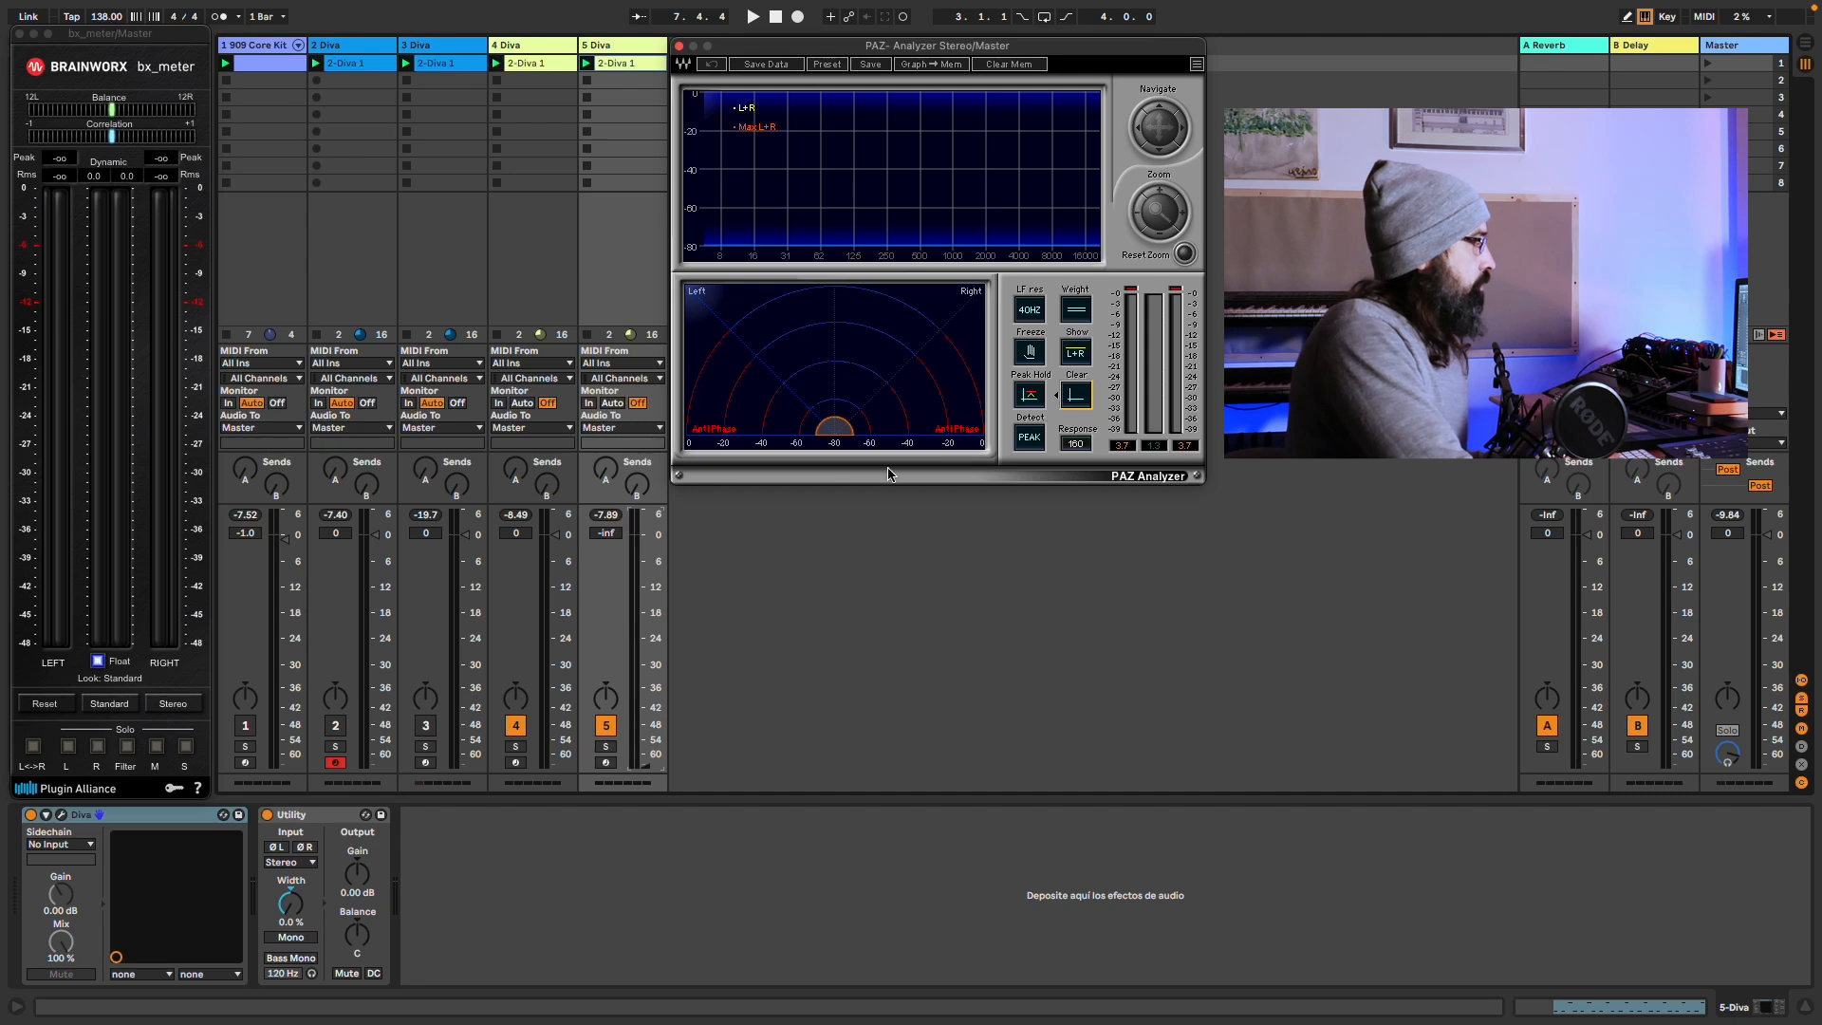
{"action": "key", "text": "space"}
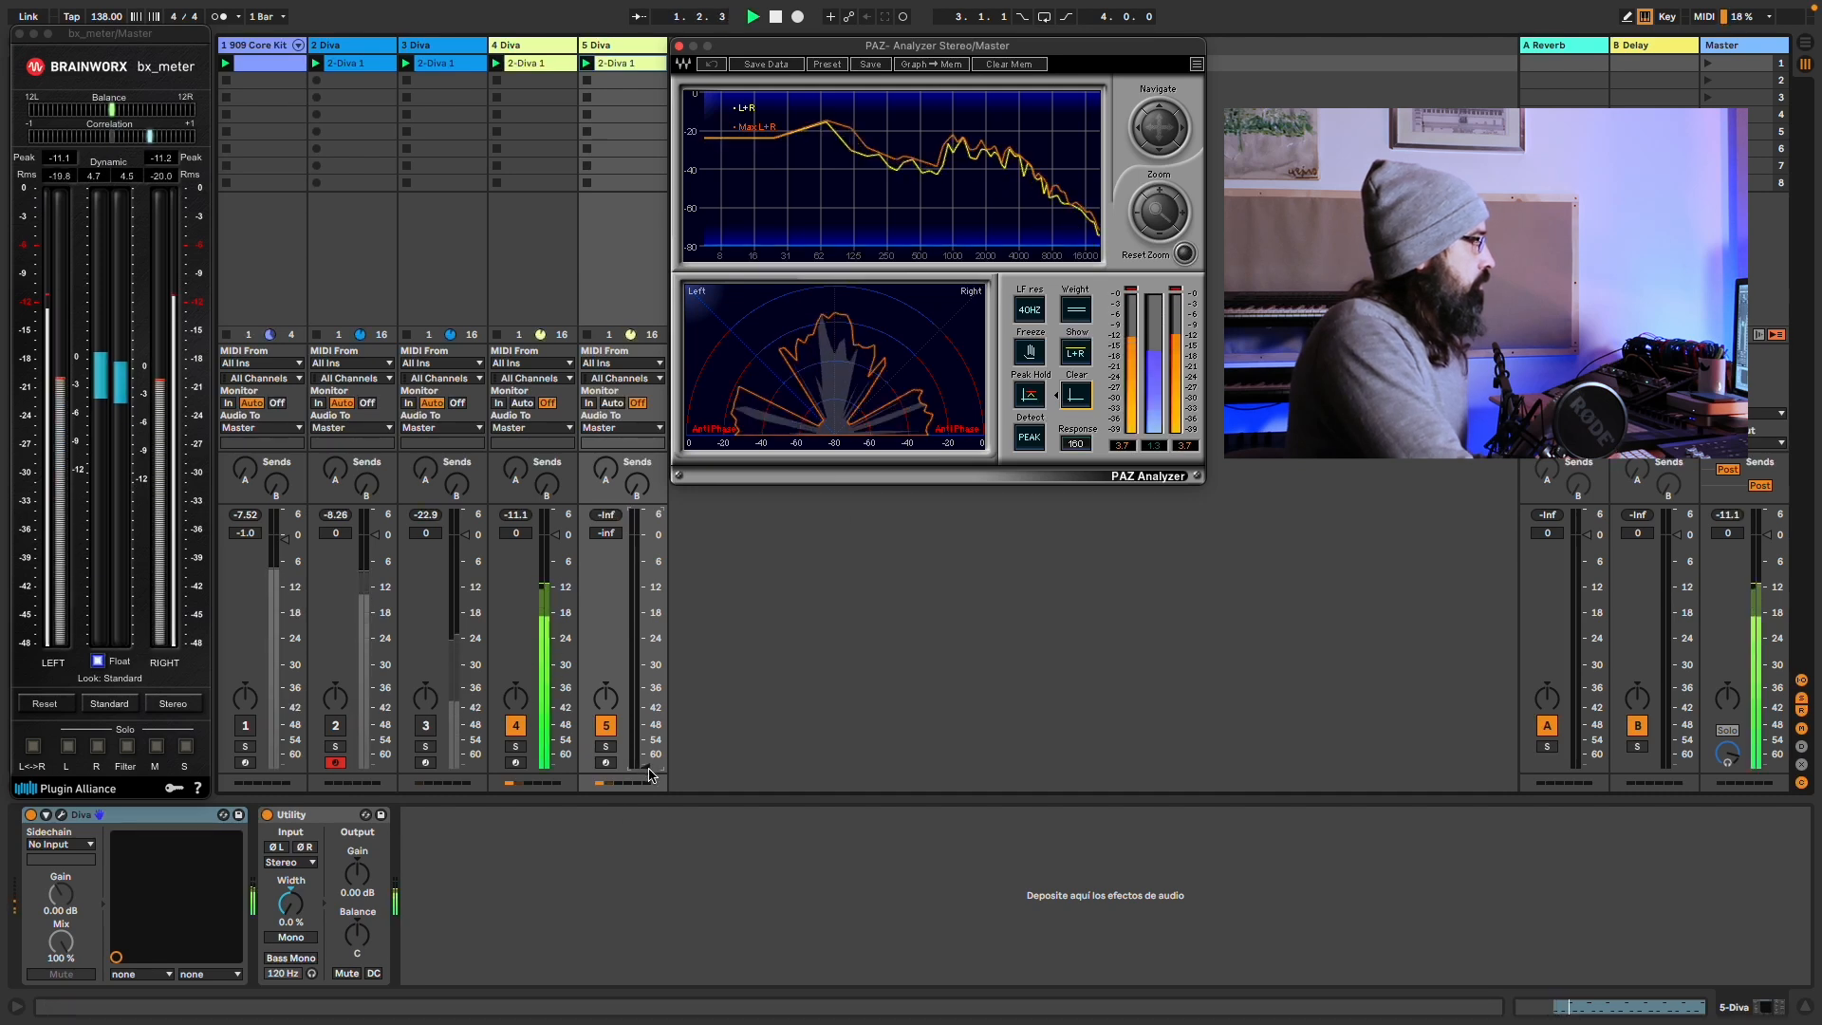
{"action": "left_click_drag", "start_coordinate": [645, 770], "coordinate": [645, 517]}
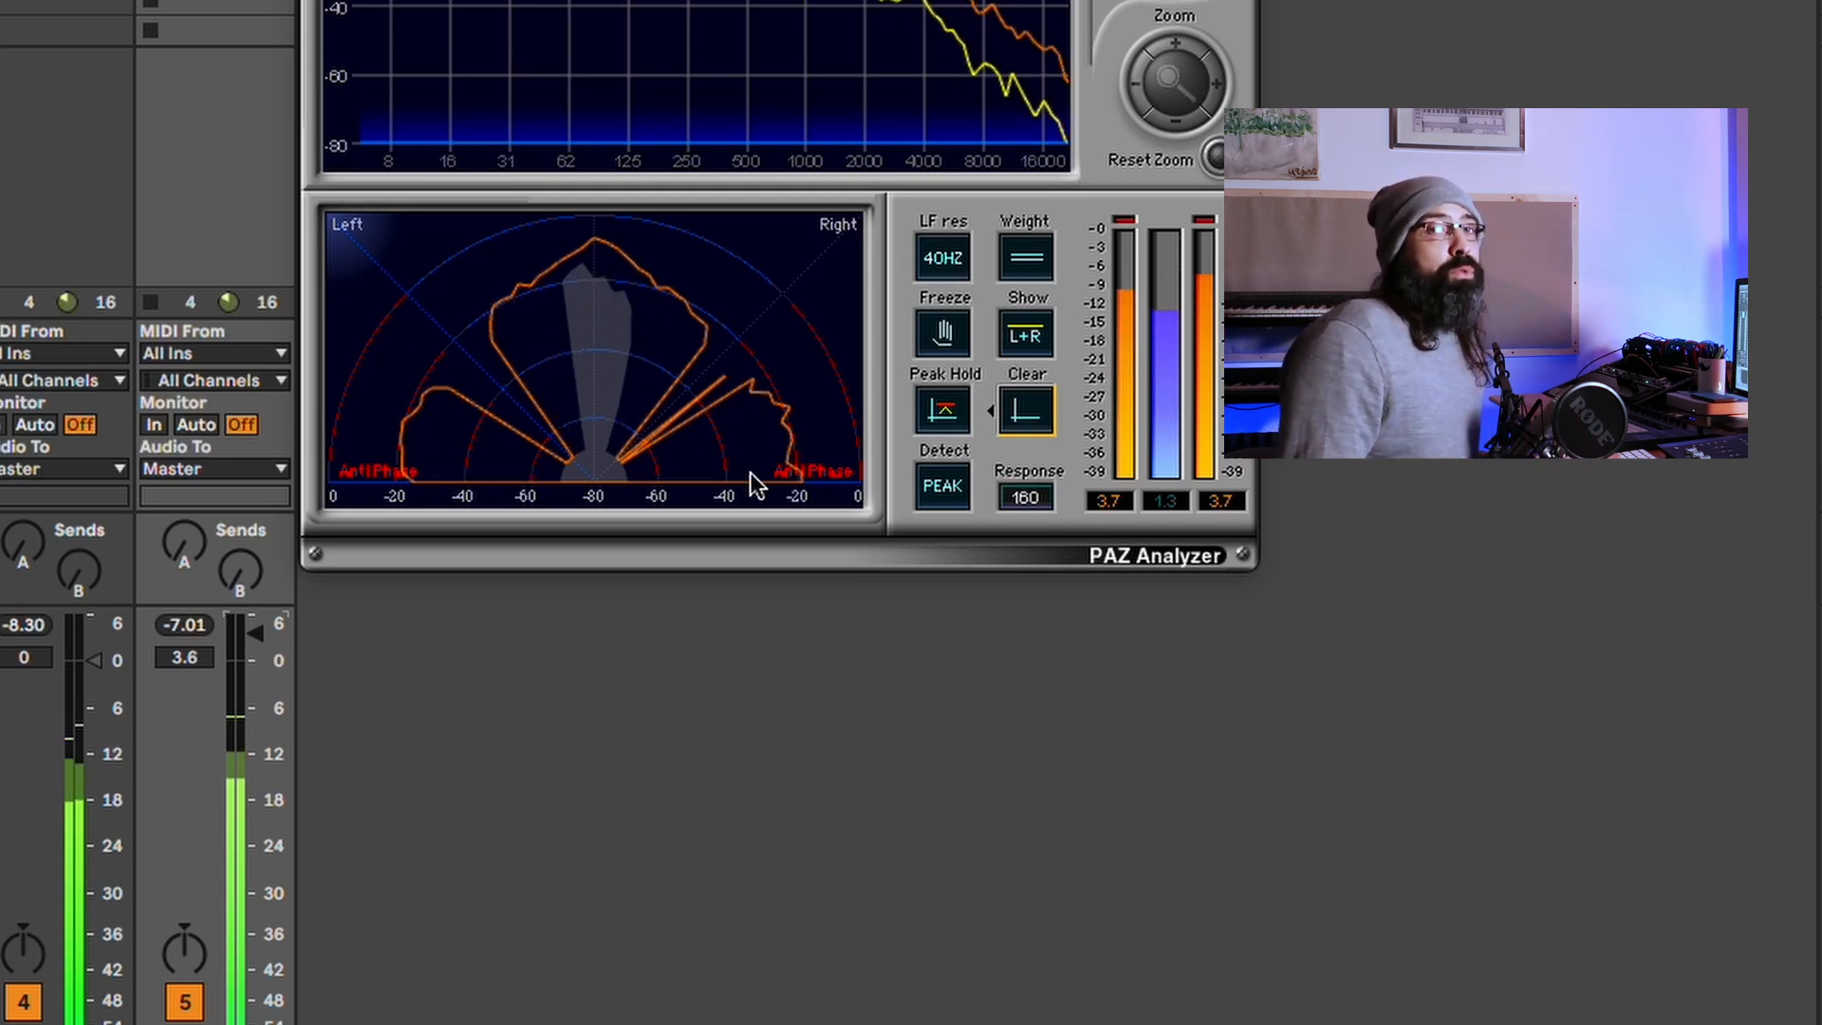
{"action": "left_click_drag", "start_coordinate": [258, 634], "coordinate": [258, 628]}
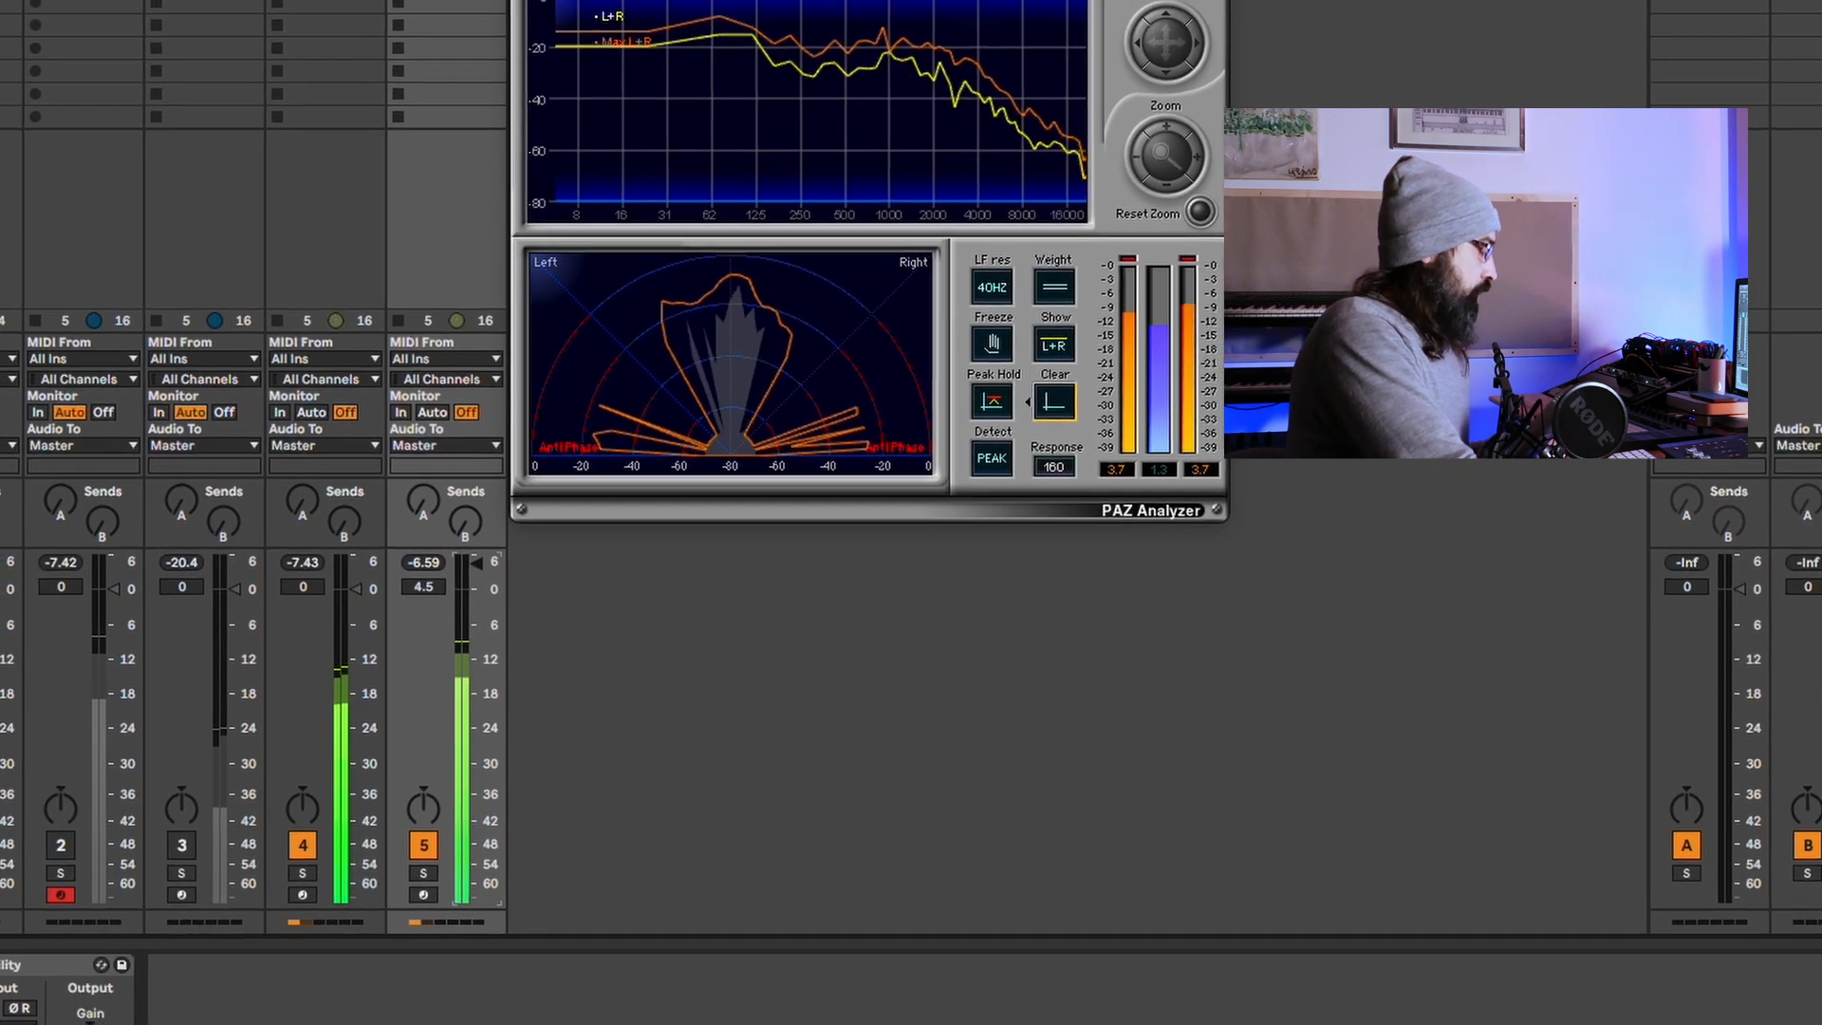
Unmute the 909 kick and check the mix through bx_meter's mid solo with Diva track 5 muted and unmuted, leaving the solo off.
{"action": "left_click", "coordinate": [64, 797]}
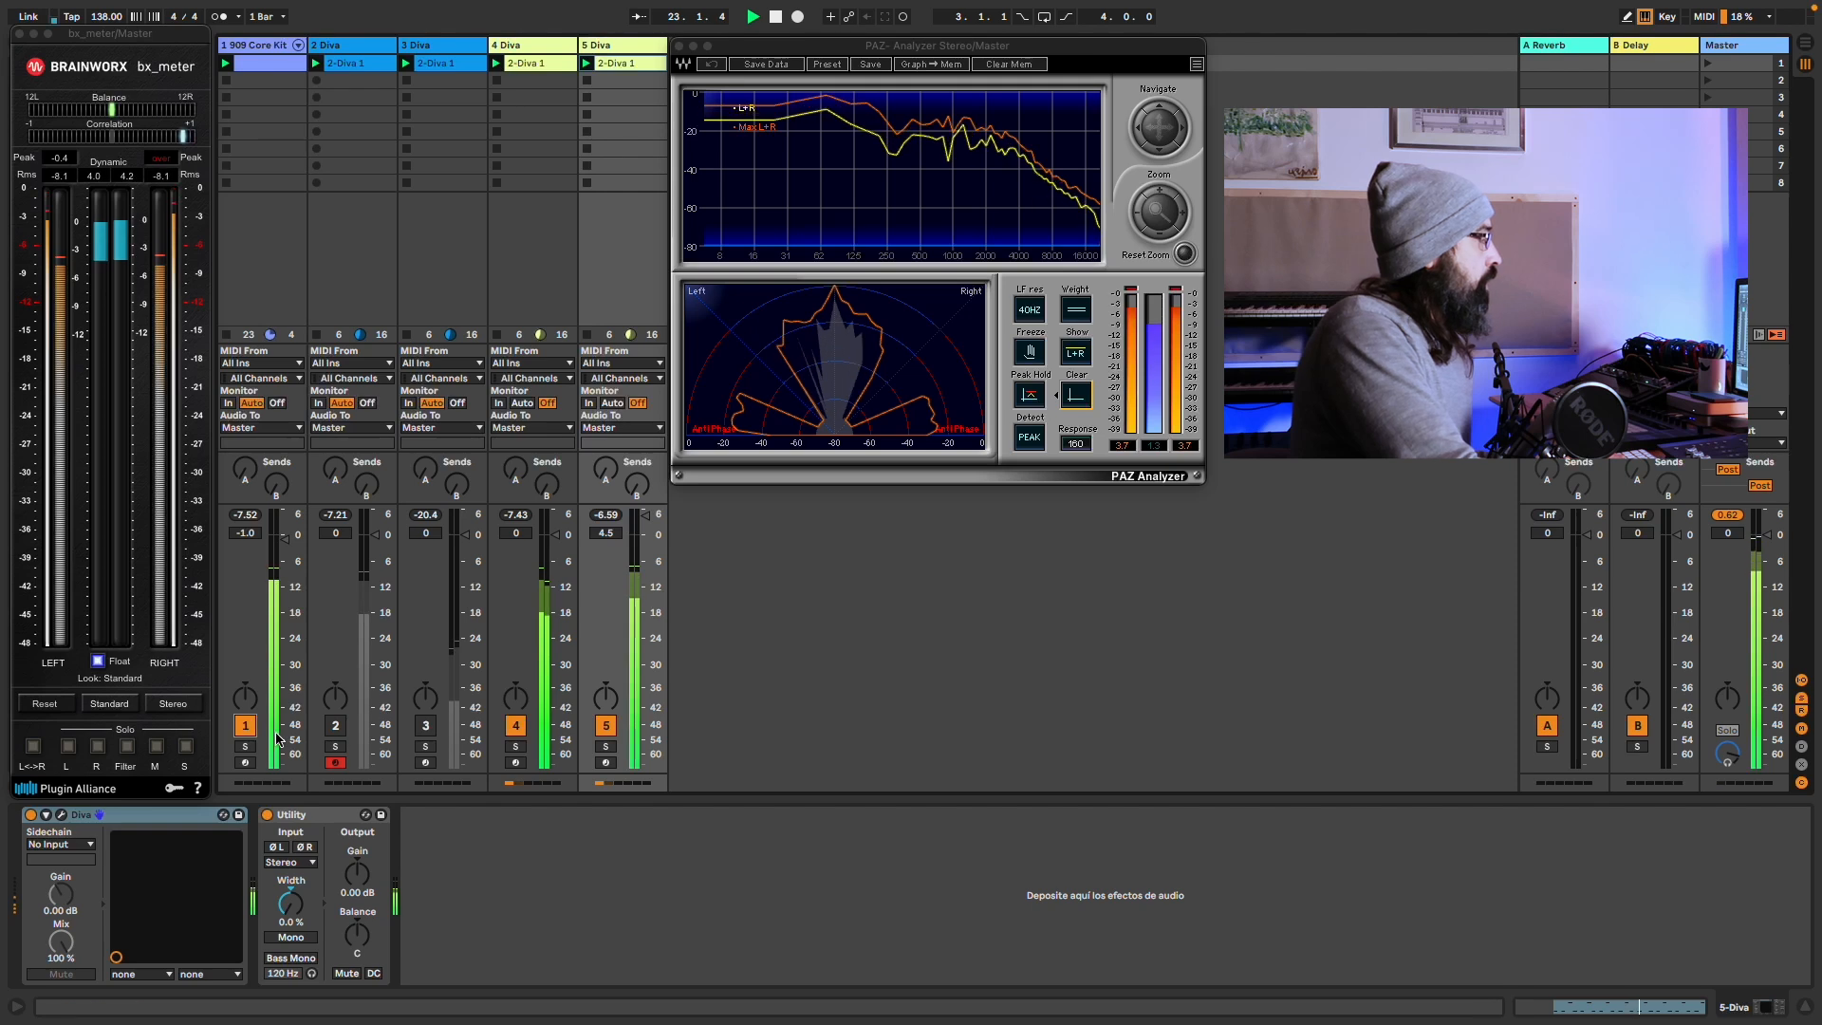
{"action": "left_click", "coordinate": [157, 748]}
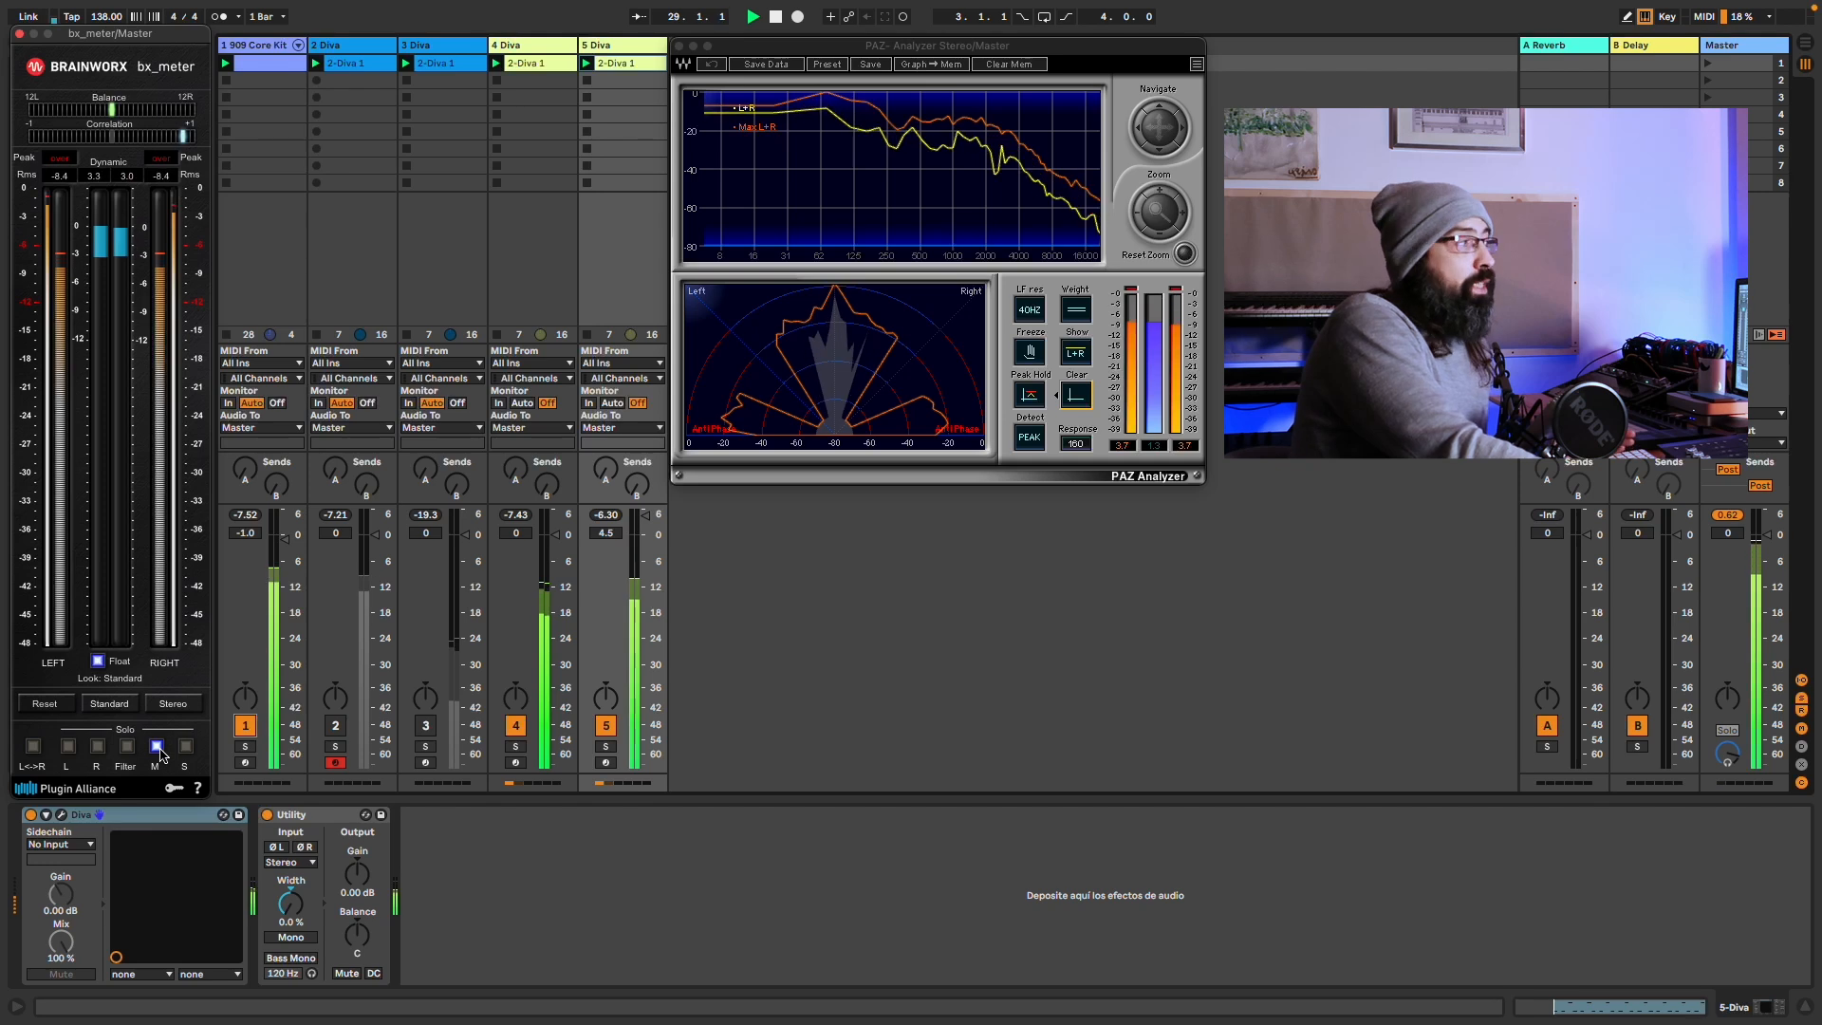
{"action": "left_click", "coordinate": [605, 727]}
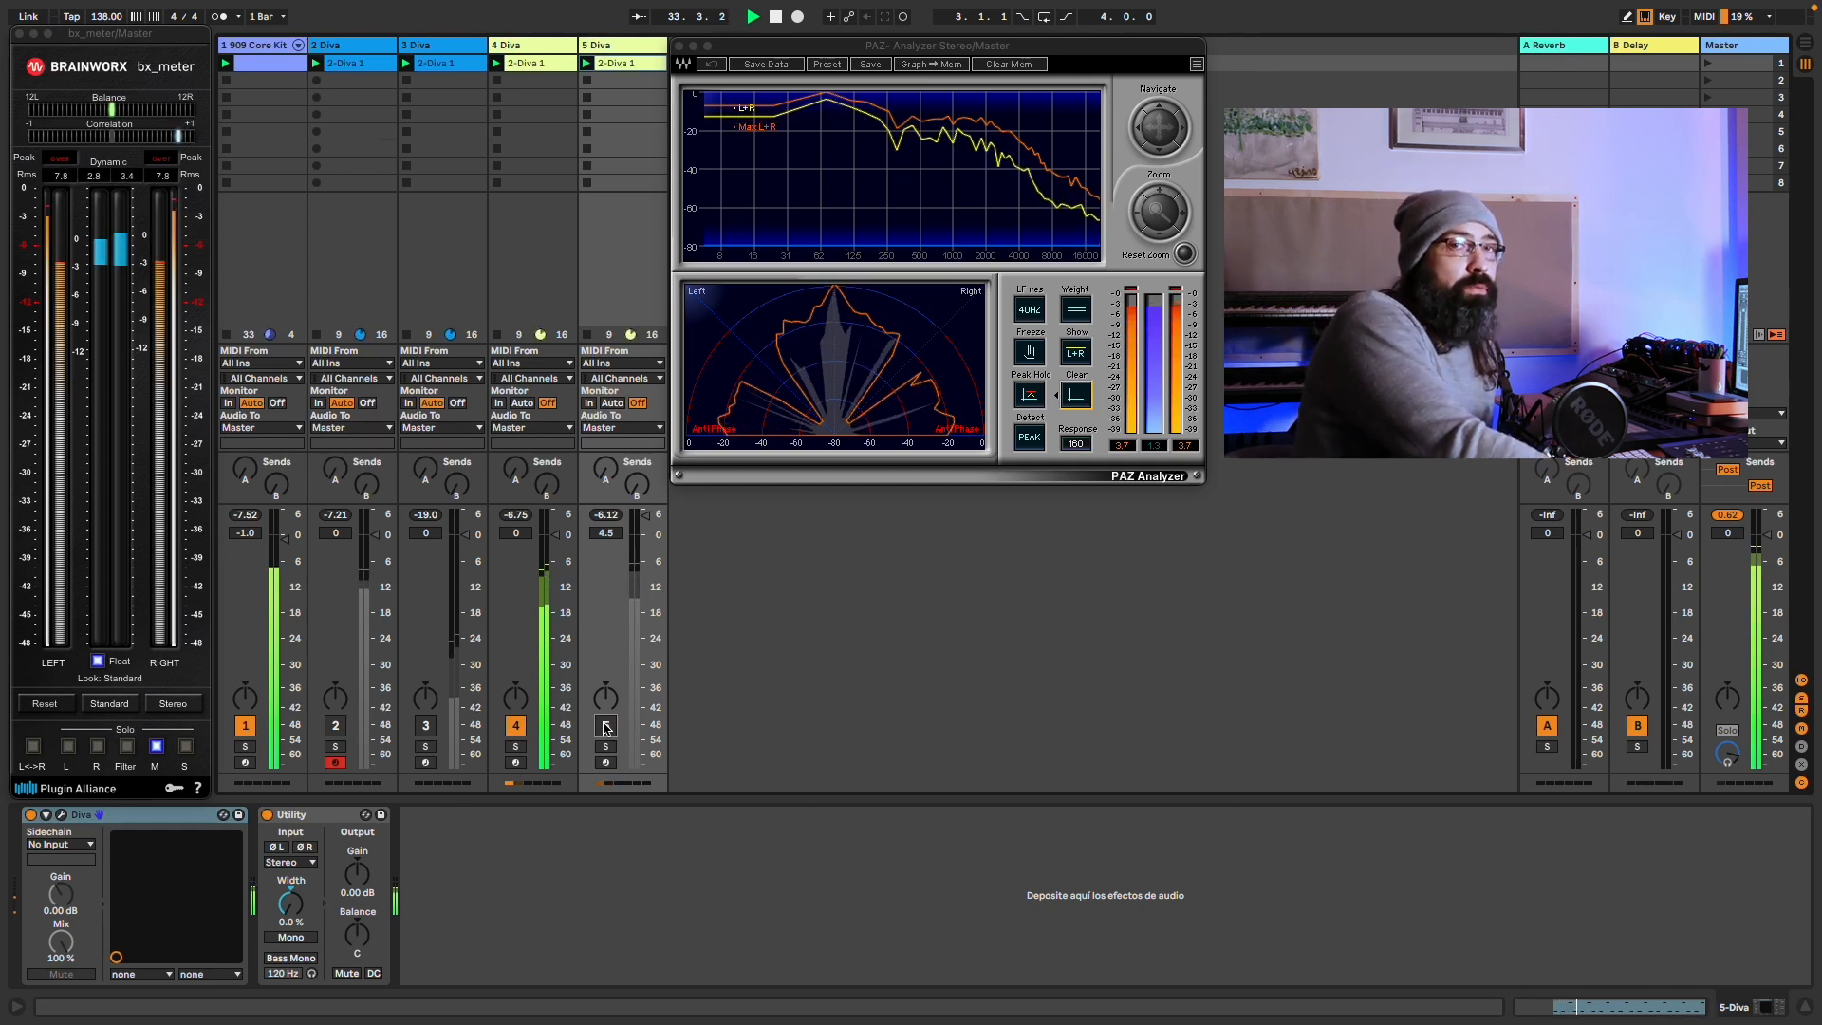
{"action": "left_click", "coordinate": [605, 727]}
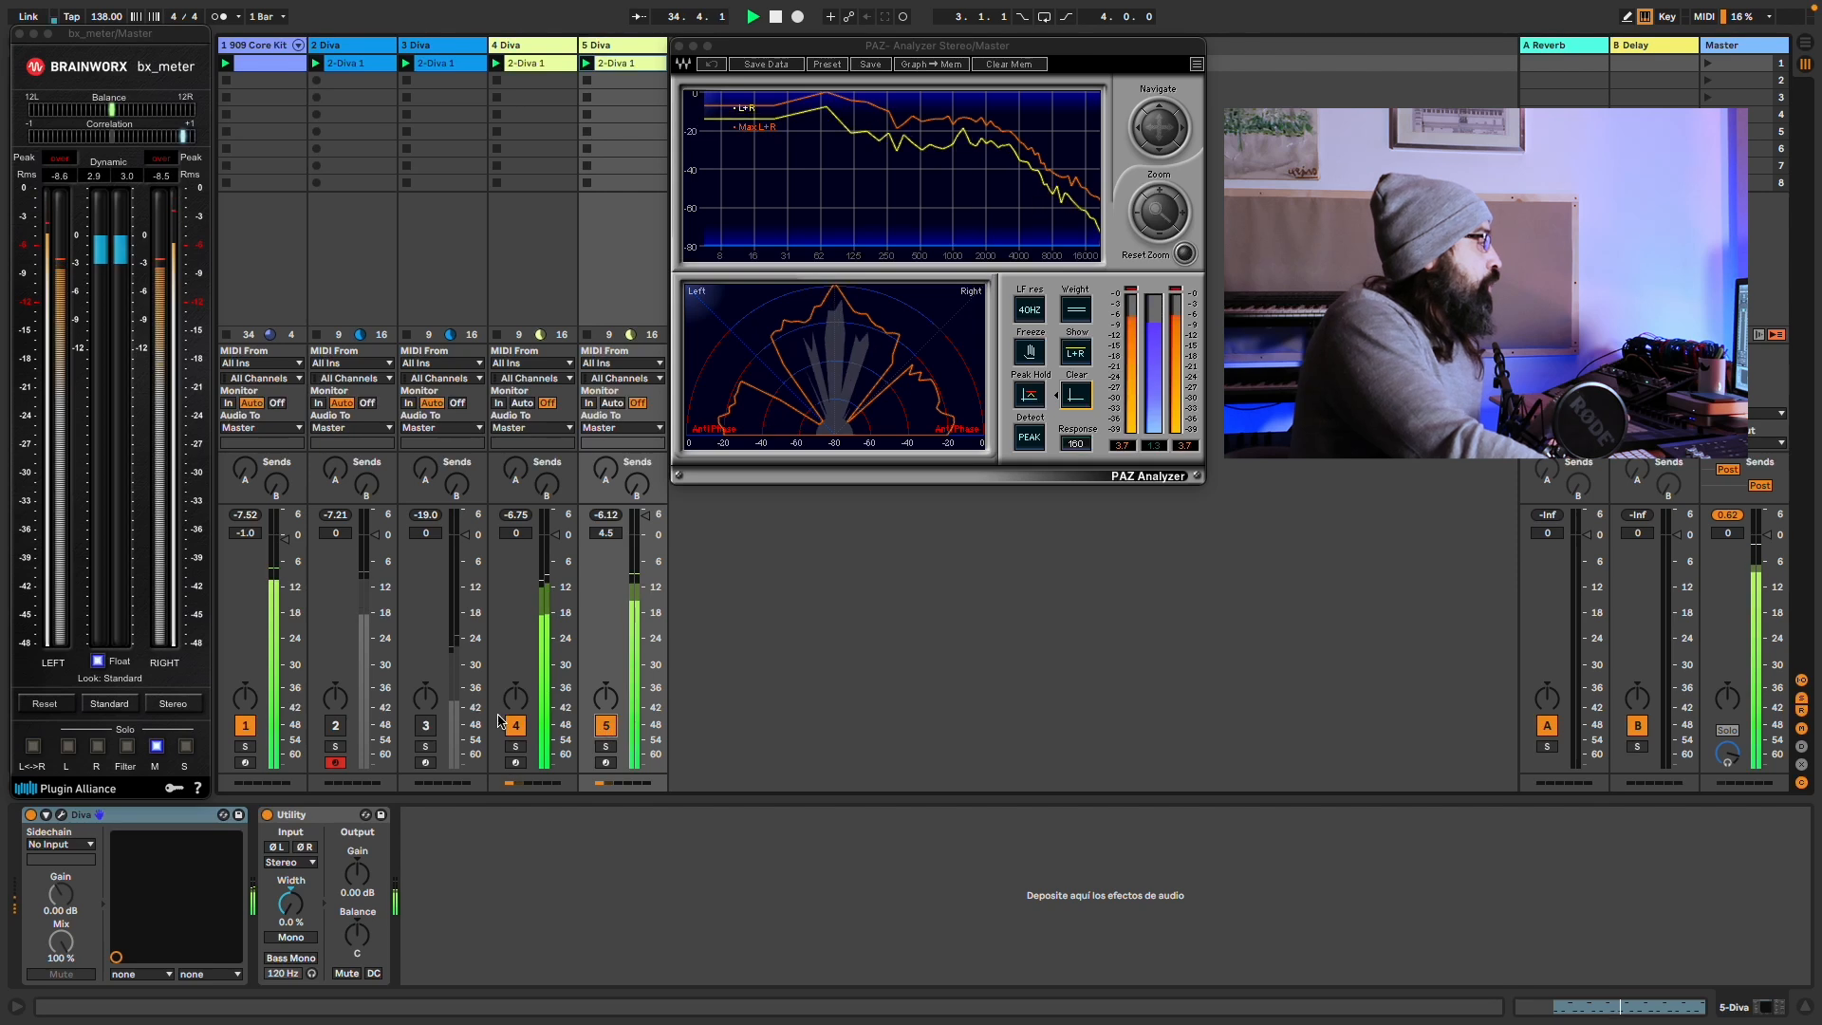
{"action": "left_click", "coordinate": [158, 748]}
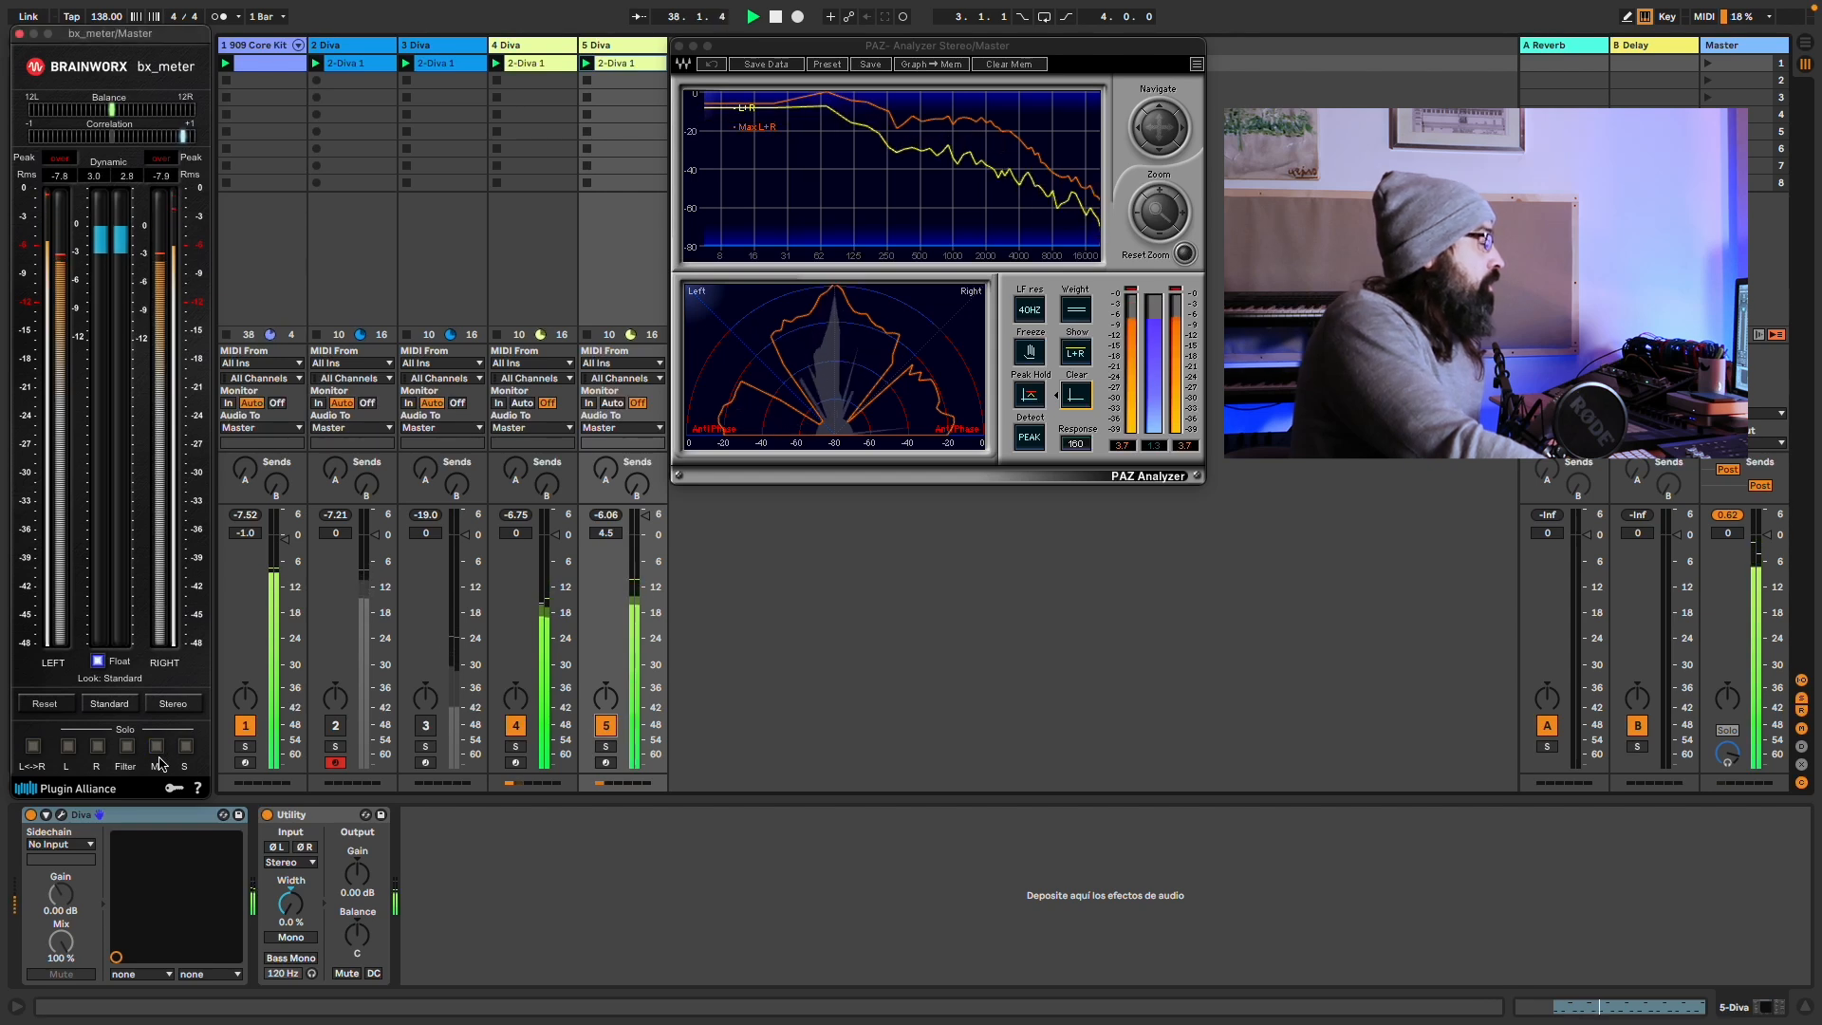